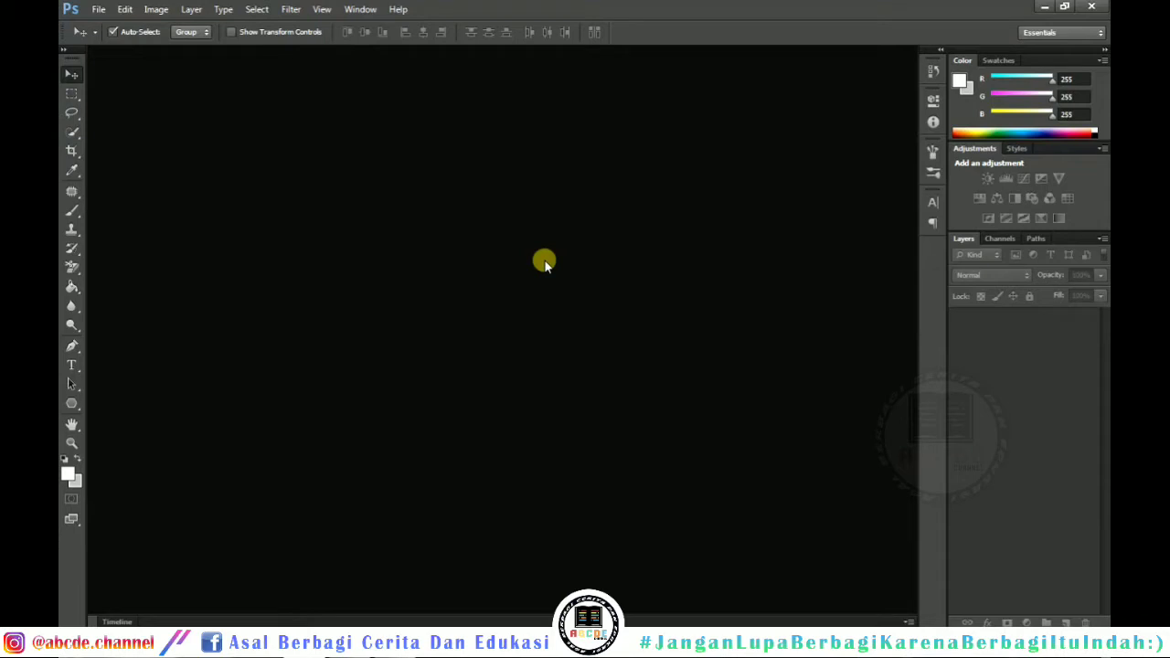
pyautogui.click(391, 155)
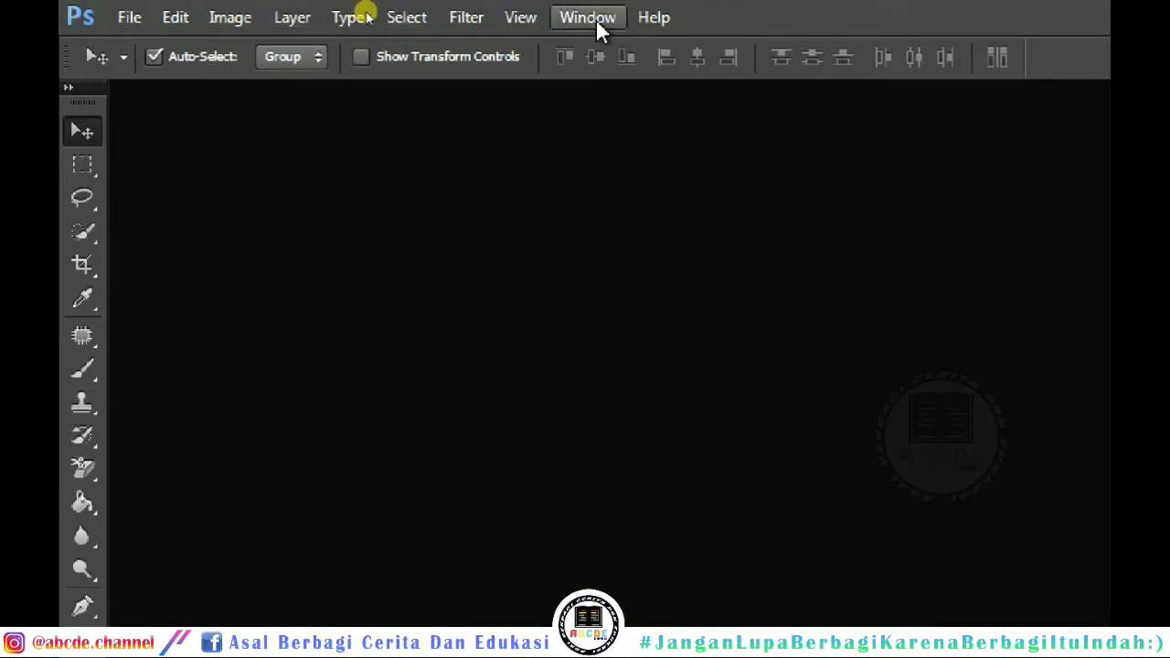
pyautogui.click(129, 17)
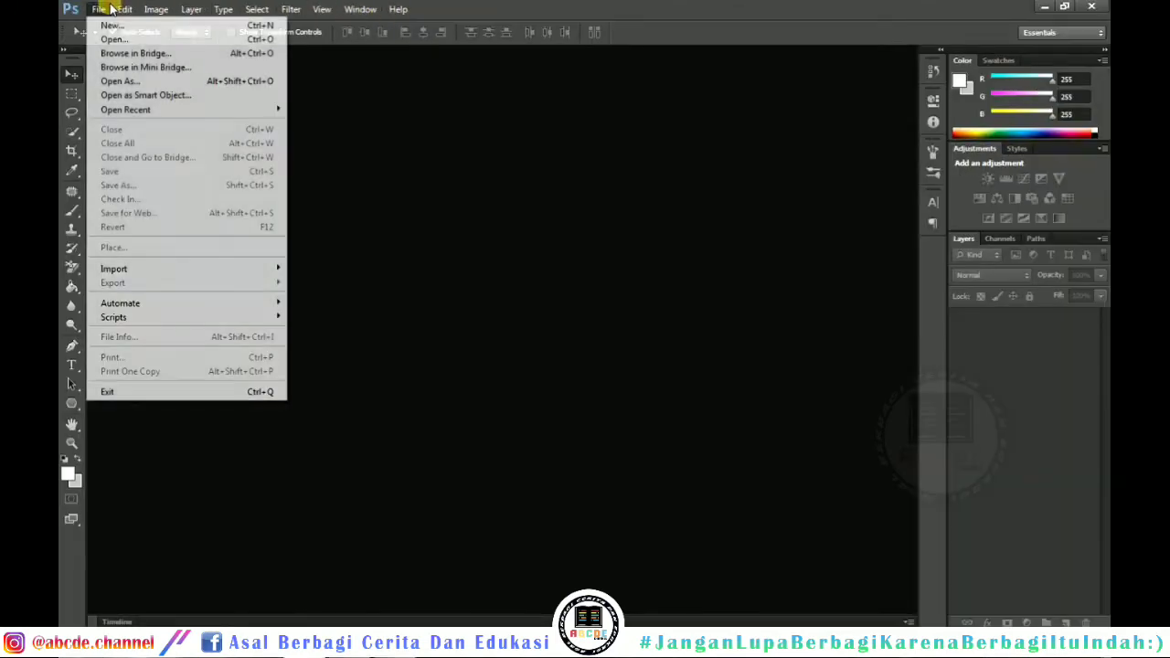
pyautogui.click(125, 9)
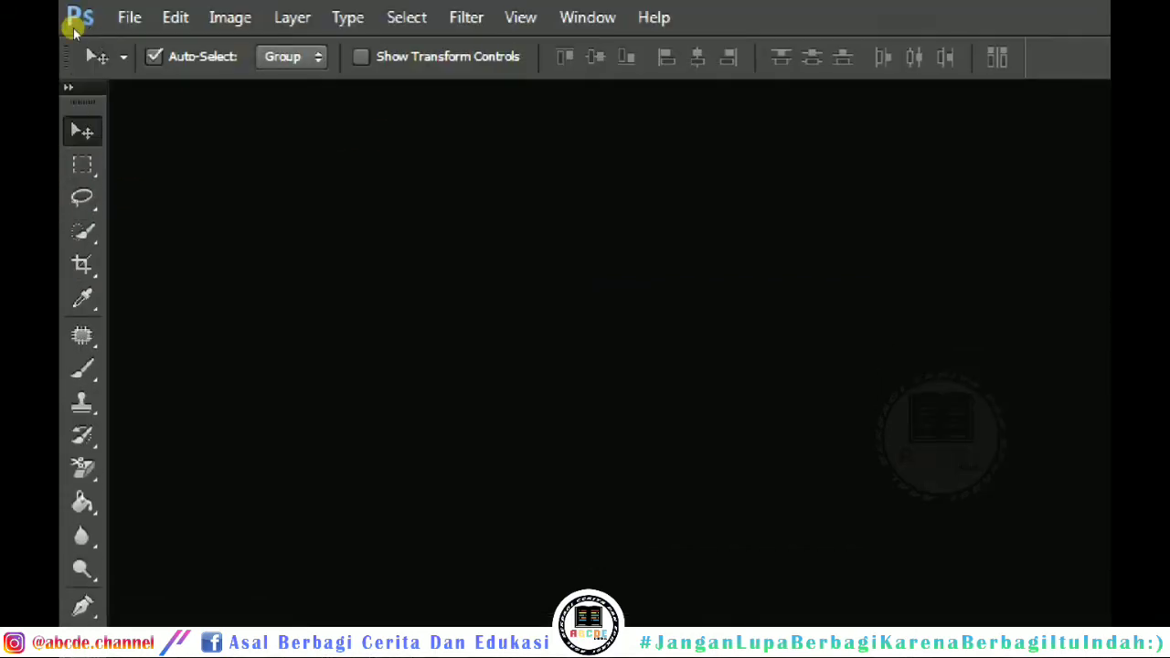
# Examine the toolbox tools and their grouped variants, including the eraser, brush, crop, type and fill tools, ending on the Move tool.
pyautogui.click(82, 133)
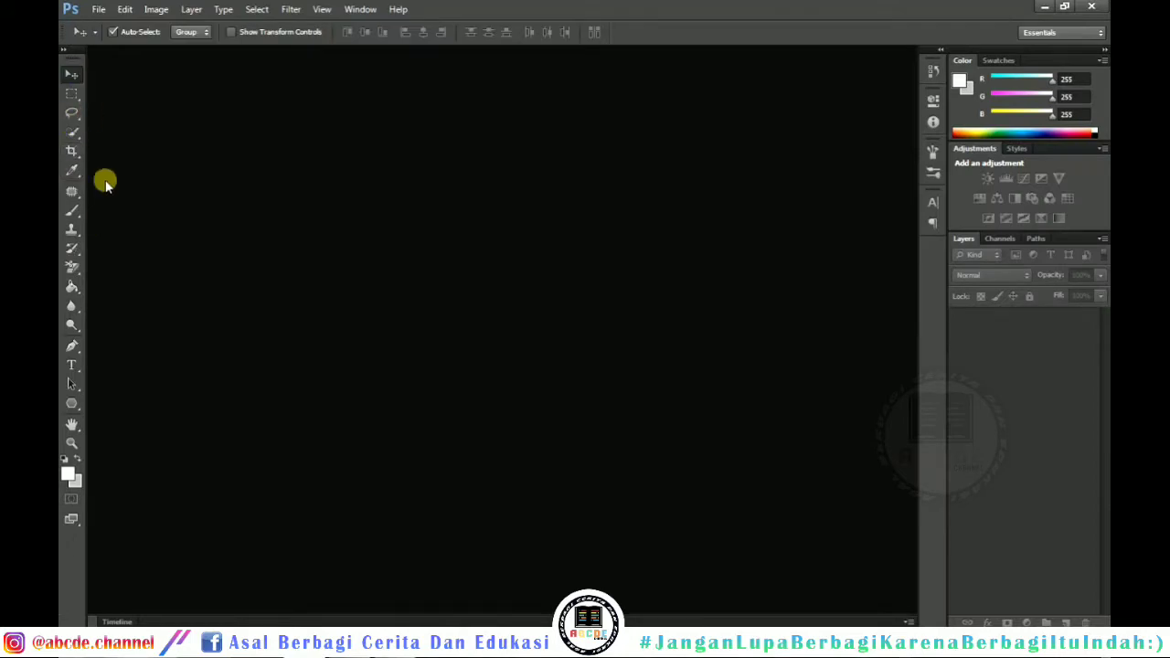
pyautogui.click(71, 264)
pyautogui.click(75, 252)
pyautogui.click(73, 287)
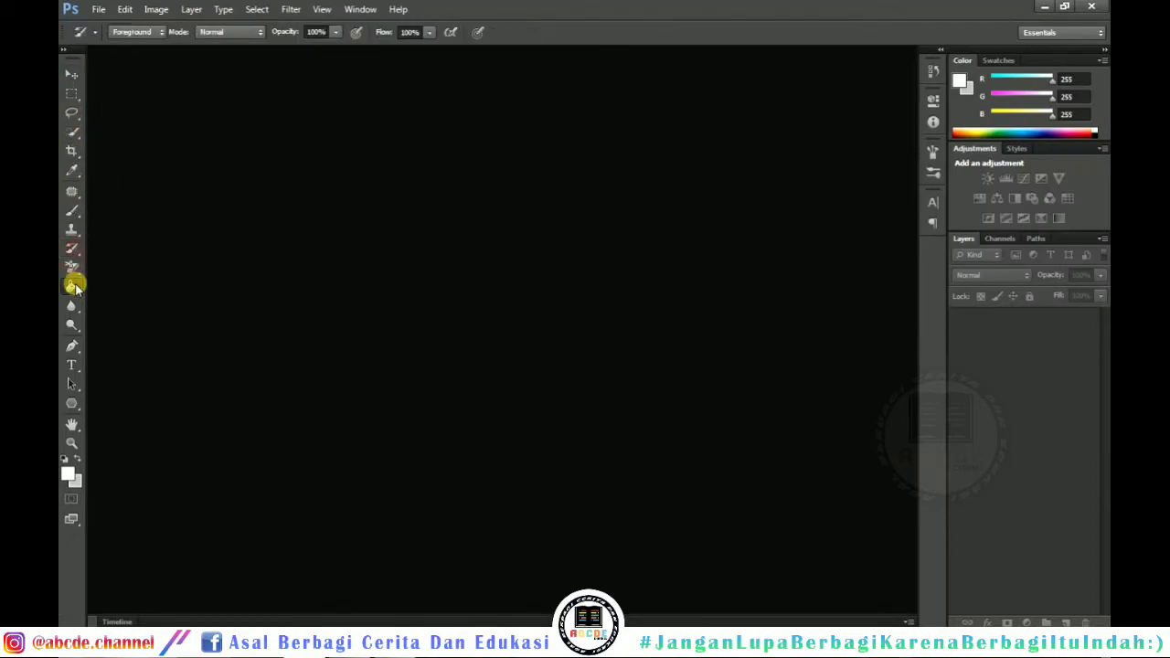
pyautogui.click(77, 264)
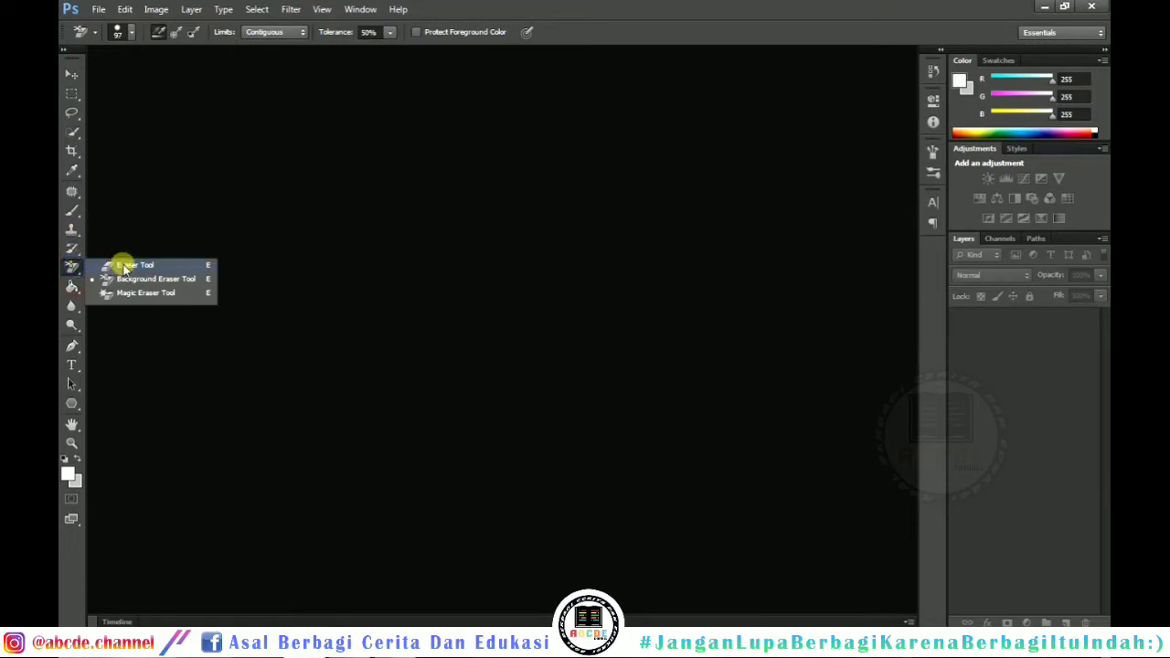
pyautogui.click(75, 172)
pyautogui.click(72, 213)
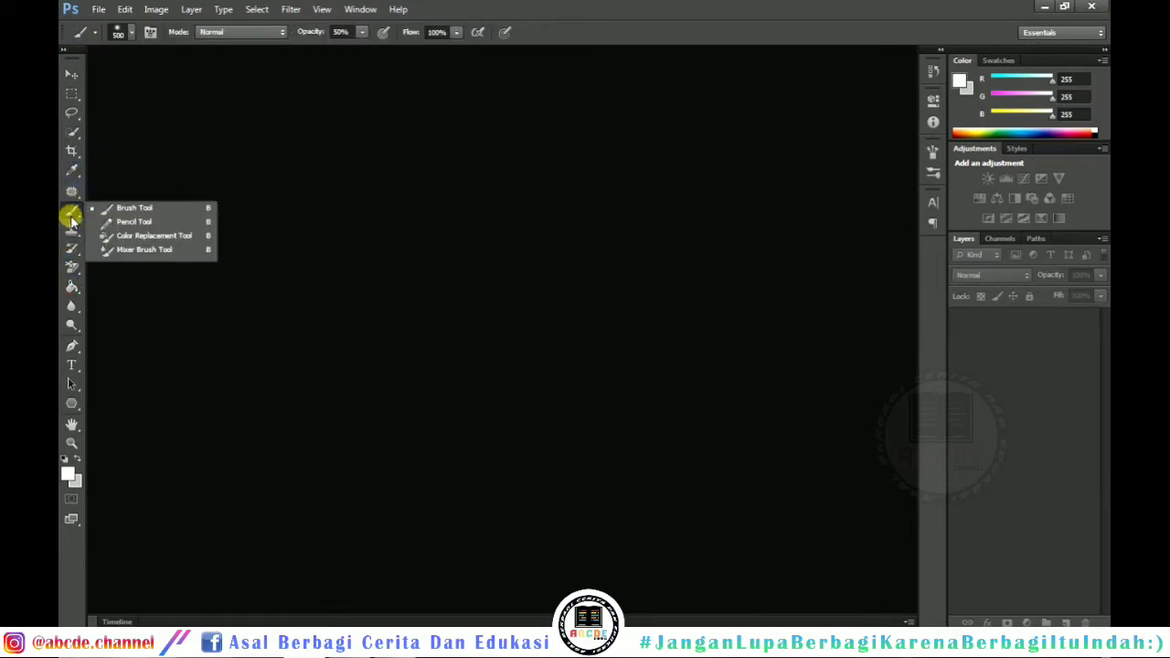
pyautogui.click(72, 150)
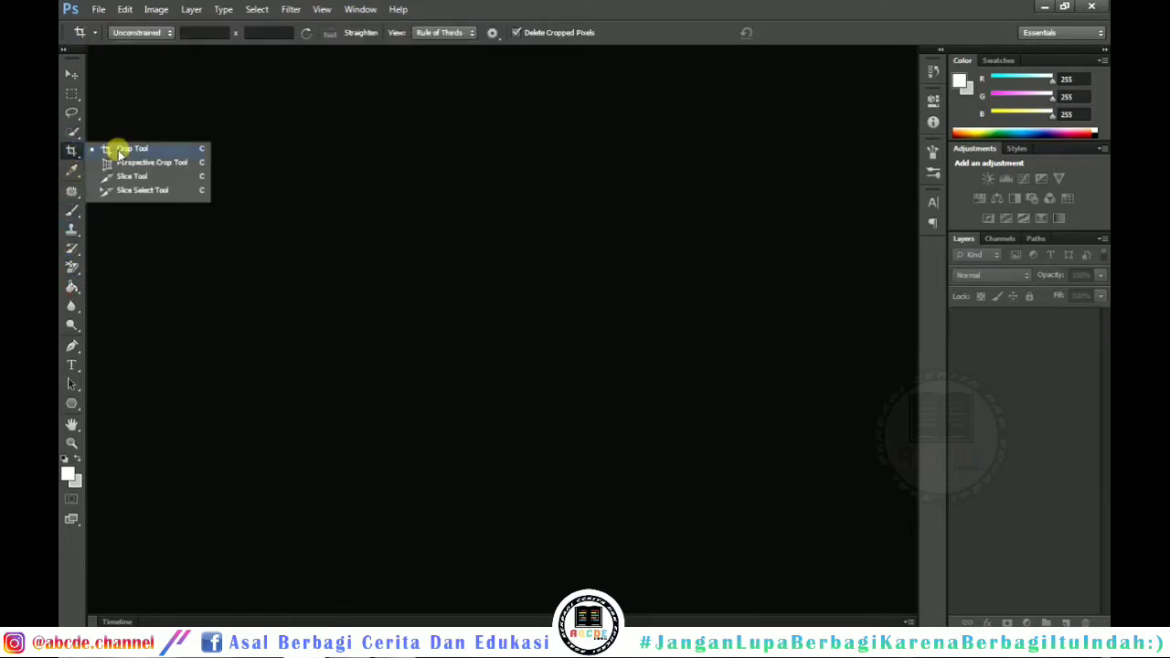
pyautogui.click(73, 364)
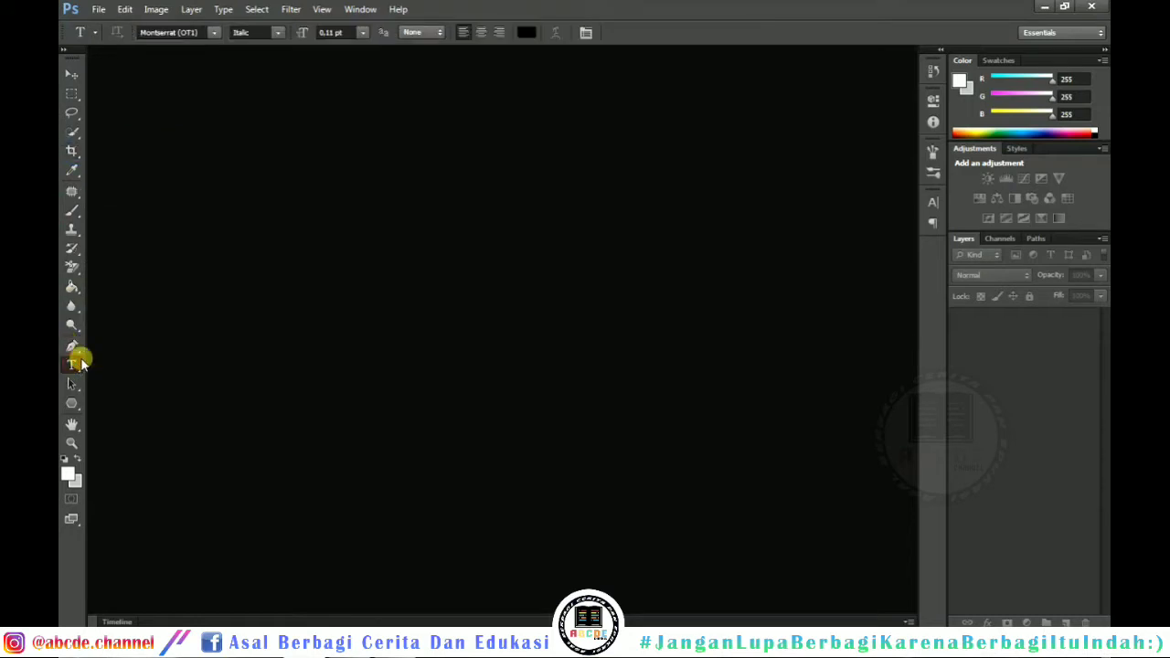
pyautogui.click(71, 286)
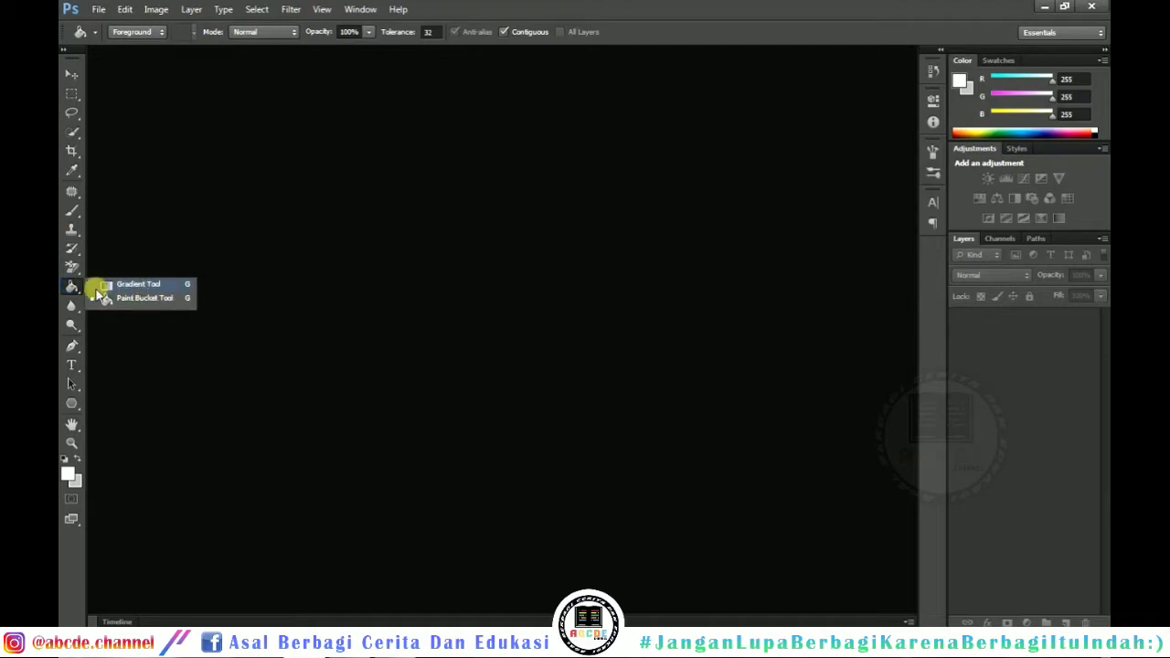
pyautogui.click(73, 289)
pyautogui.click(72, 73)
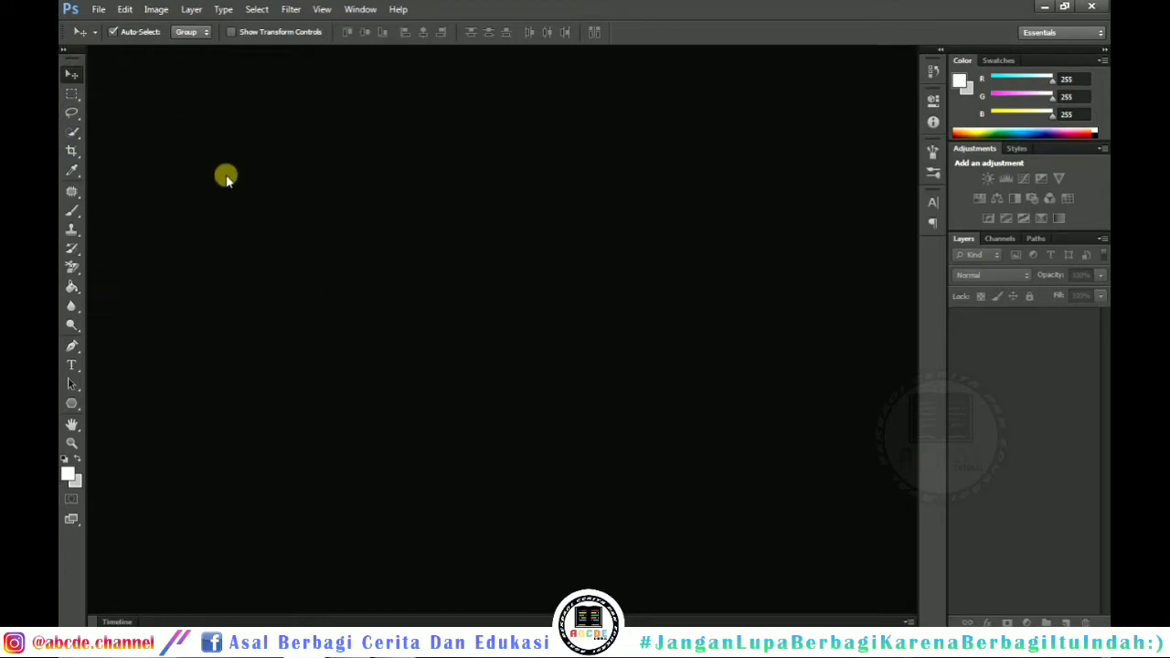
pyautogui.click(98, 11)
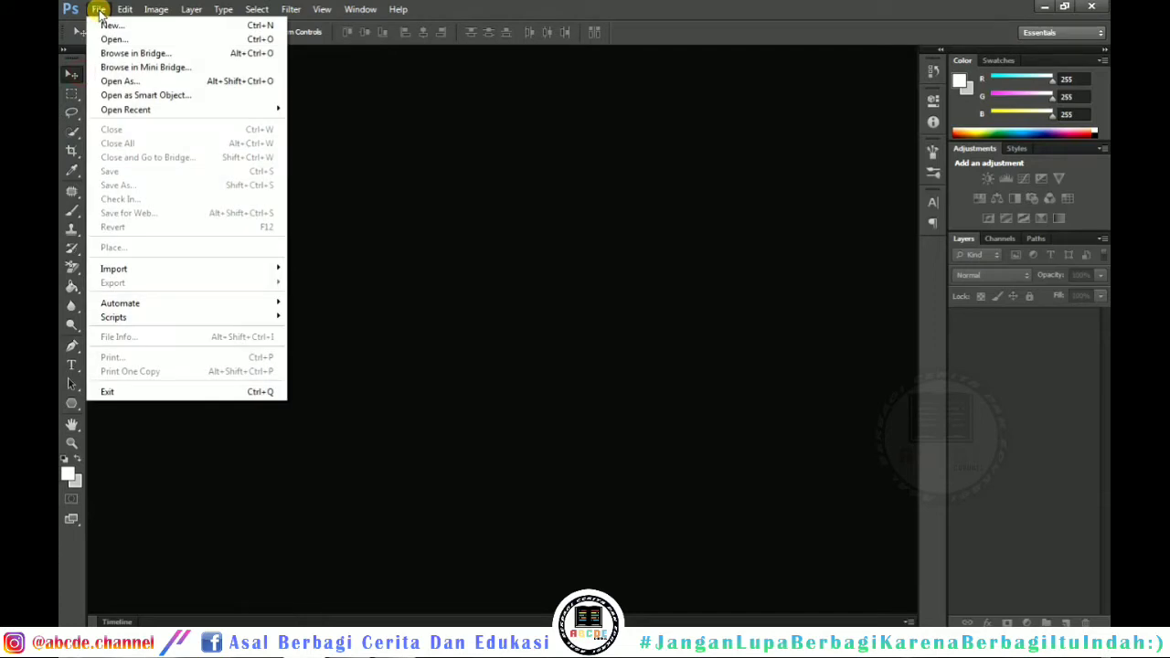
pyautogui.click(329, 9)
pyautogui.click(99, 9)
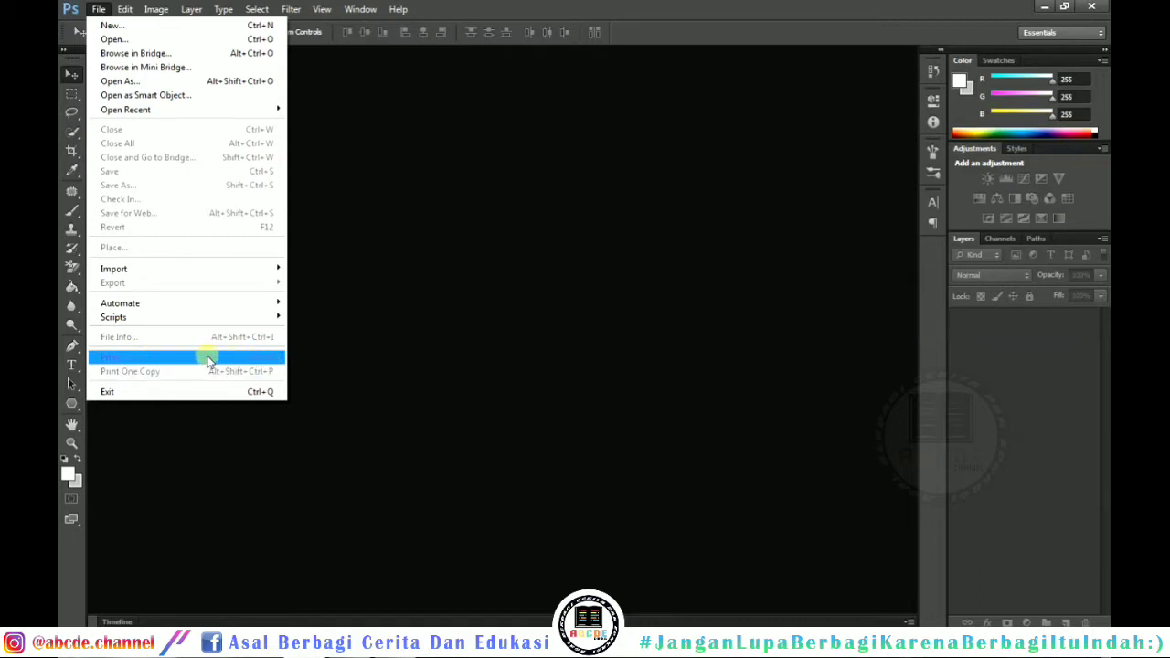
pyautogui.click(99, 10)
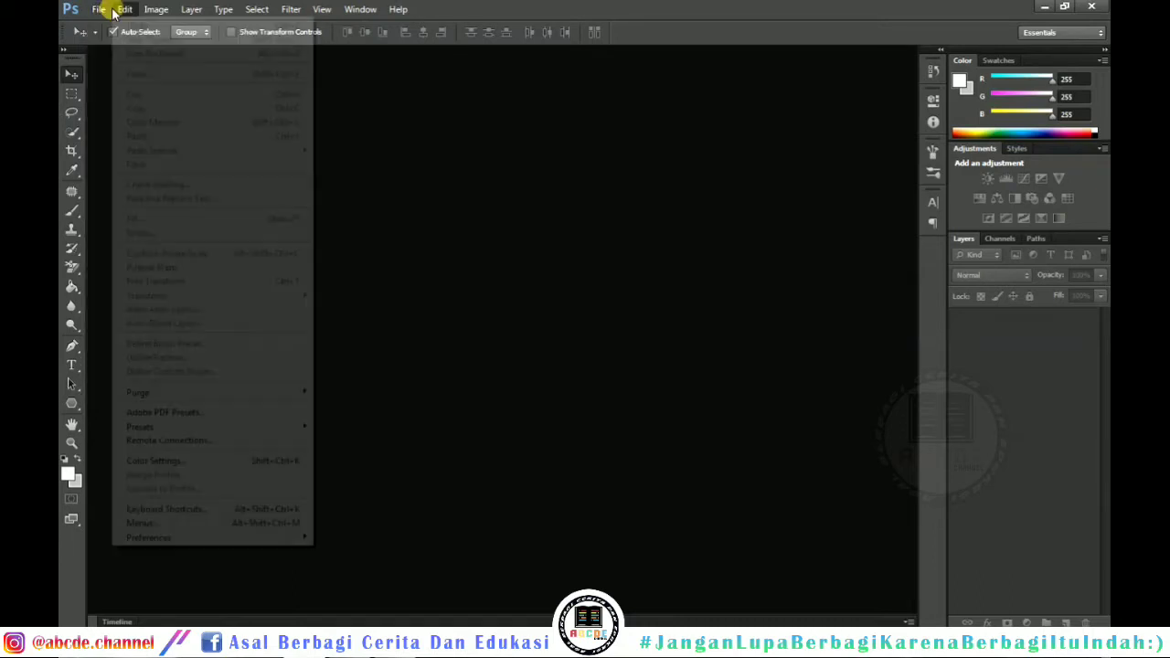
# Start a new document, keeping Untitled-1 as its name.
pyautogui.click(99, 11)
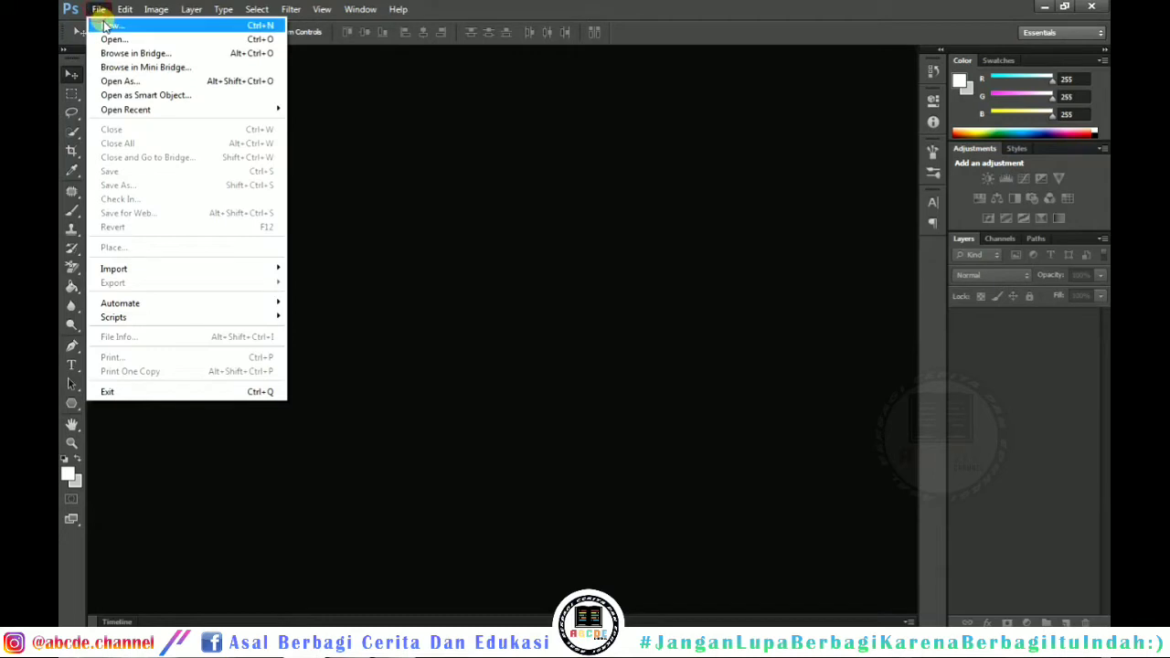
pyautogui.click(106, 27)
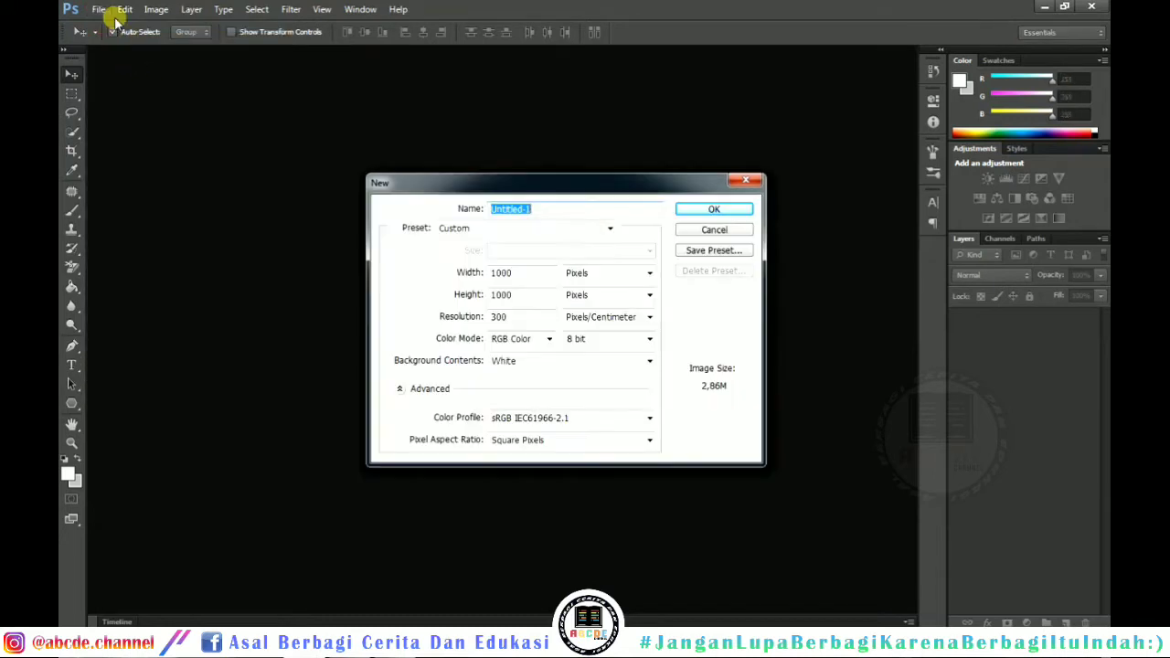
pyautogui.click(533, 209)
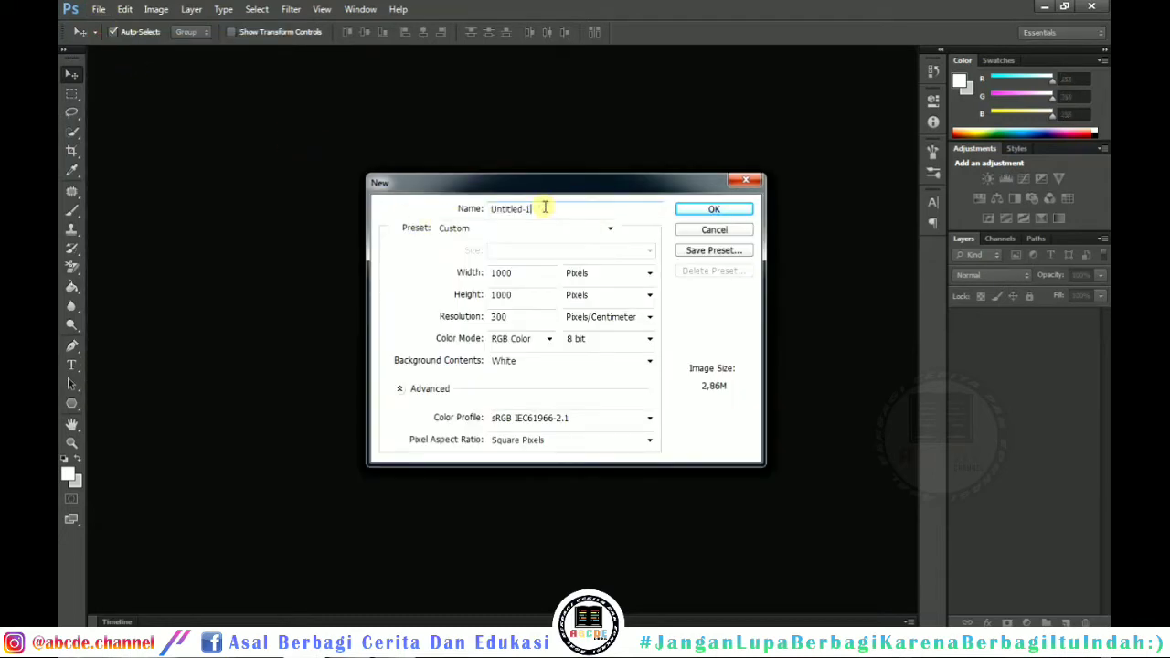
pyautogui.doubleClick(538, 209)
pyautogui.click(524, 210)
pyautogui.moveTo(522, 210); pyautogui.dragTo(444, 208)
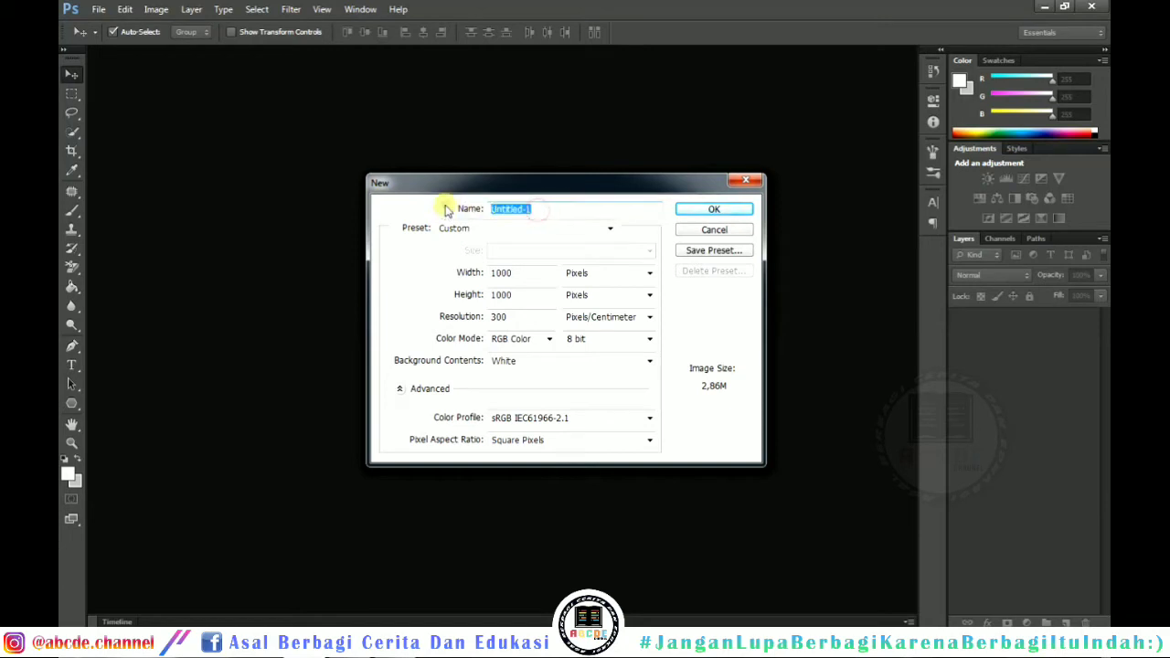
pyautogui.click(530, 208)
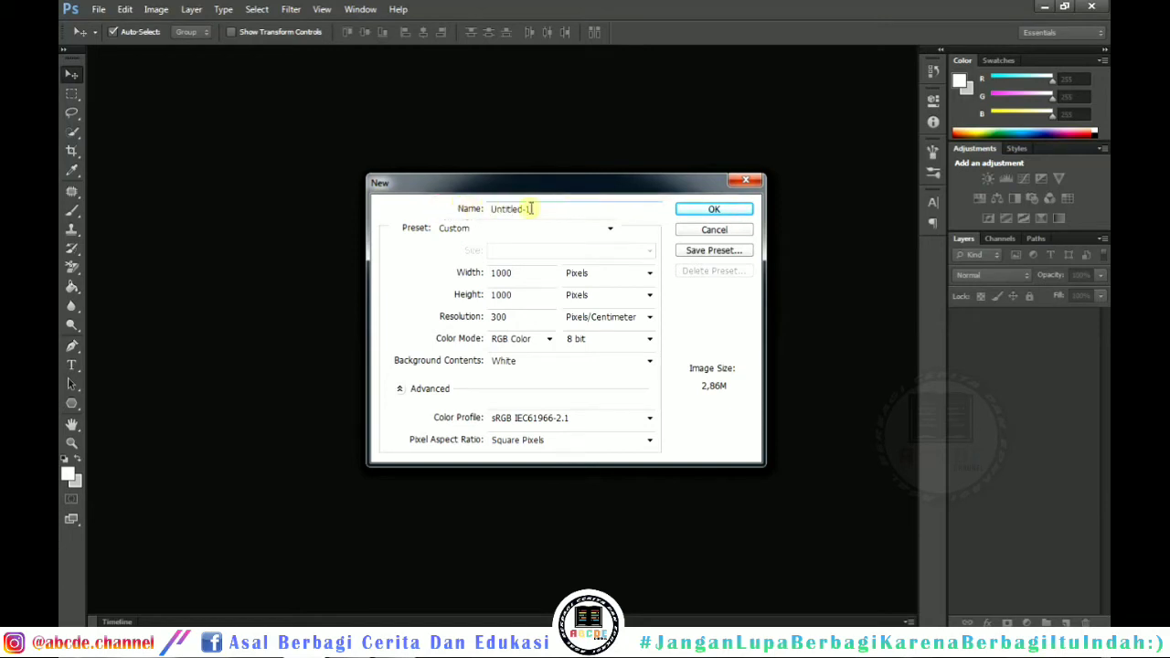
pyautogui.moveTo(530, 209); pyautogui.dragTo(418, 209)
pyautogui.click(556, 212)
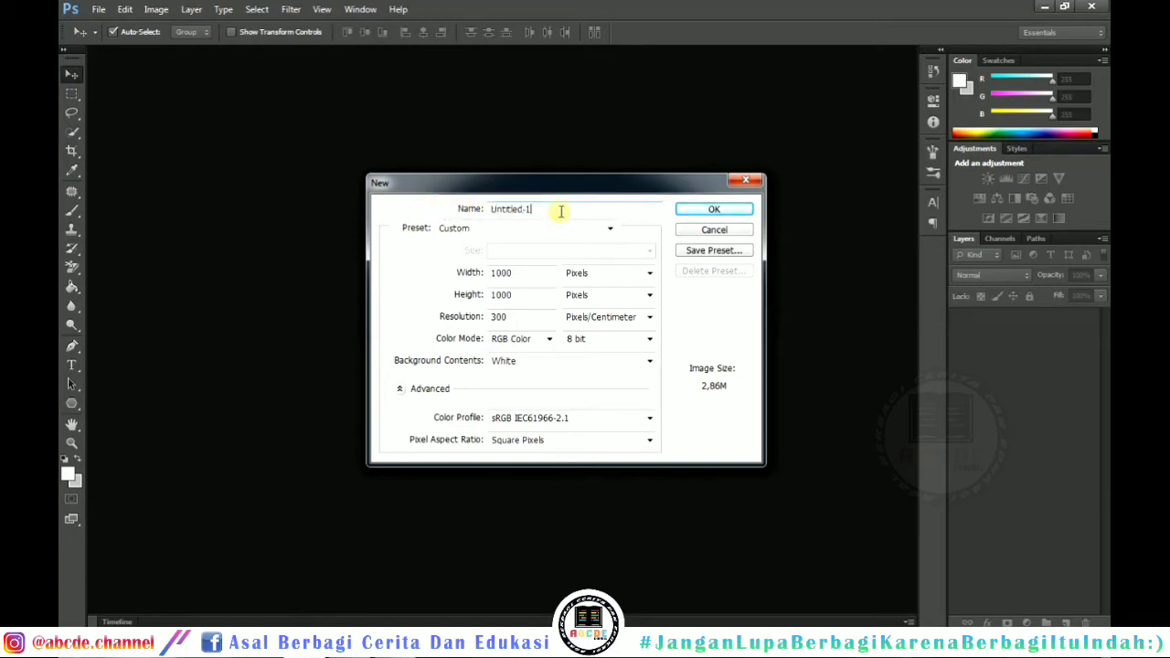
# Keep the width unit in pixels and create the 1000 by 1000 pixel document at 300 pixels/centimeter with a white background.
pyautogui.click(542, 272)
pyautogui.click(581, 274)
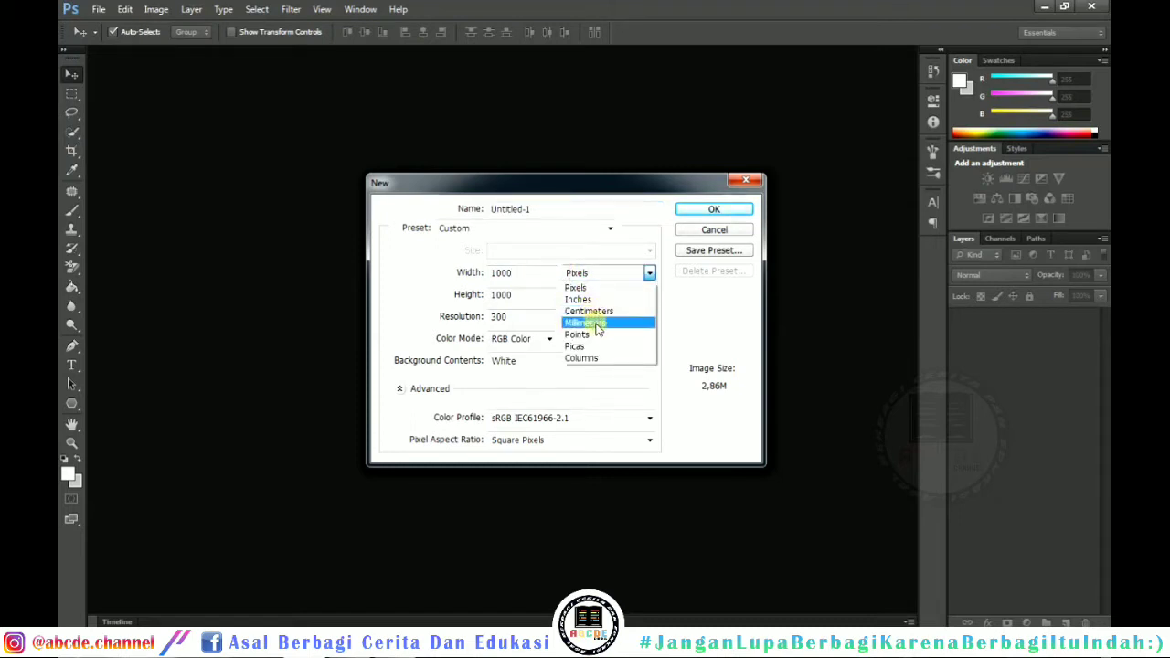
pyautogui.click(585, 287)
pyautogui.click(520, 267)
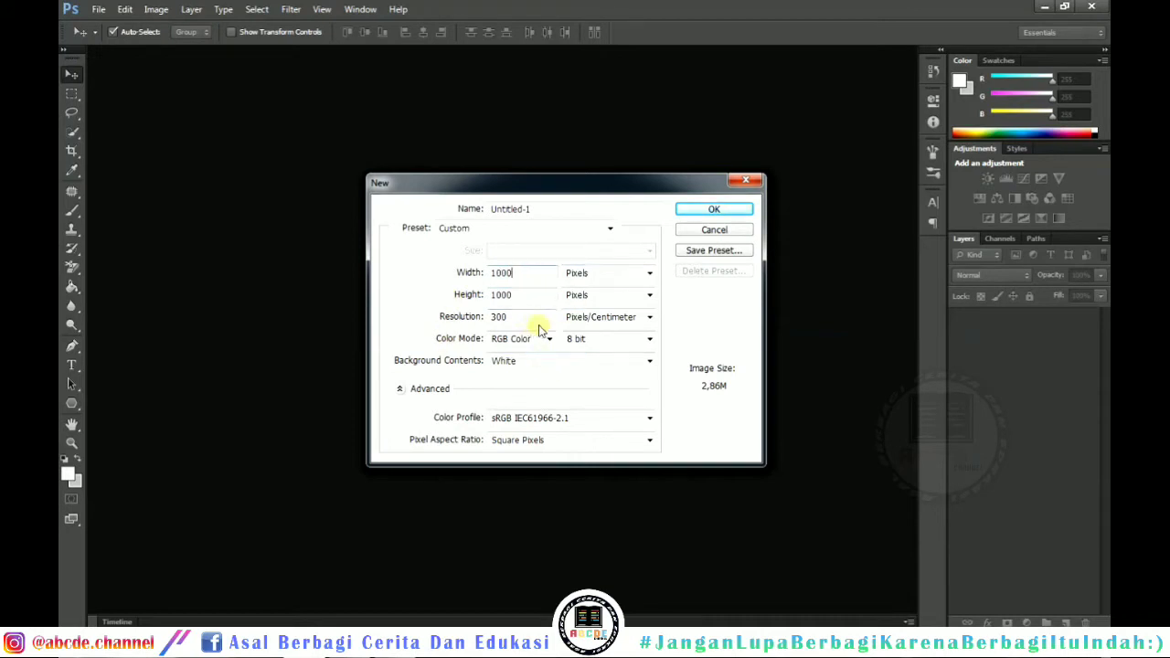
pyautogui.click(714, 211)
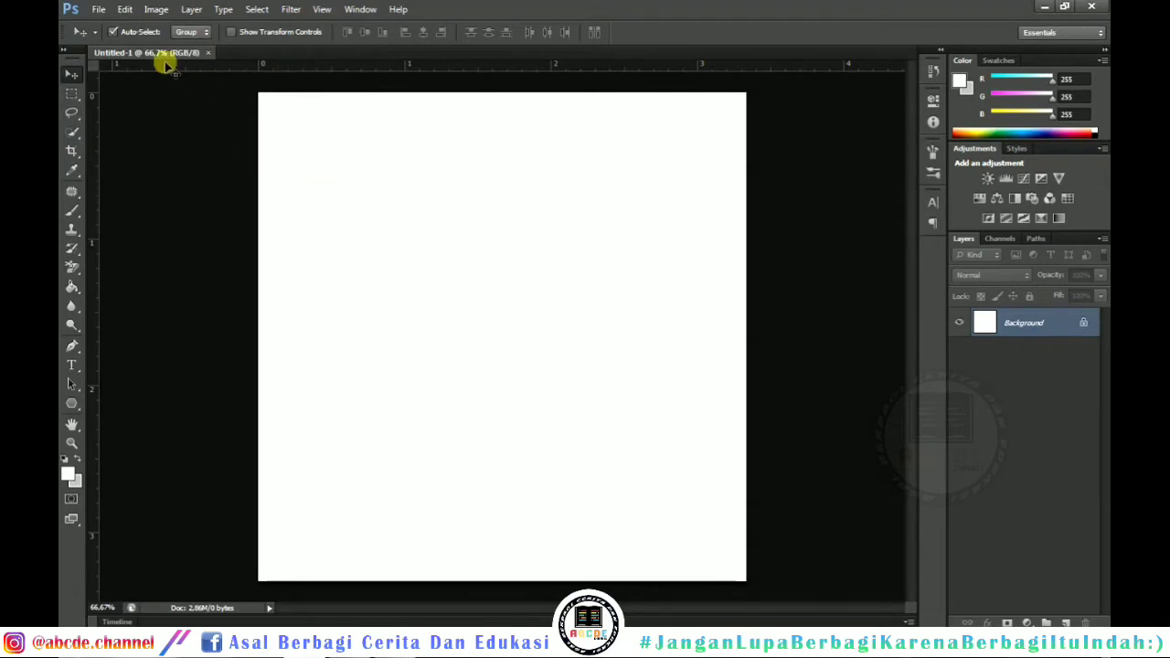
# Examine the file and editing commands available for the new document.
pyautogui.click(98, 9)
pyautogui.click(510, 249)
pyautogui.click(125, 9)
pyautogui.click(127, 9)
pyautogui.click(127, 9)
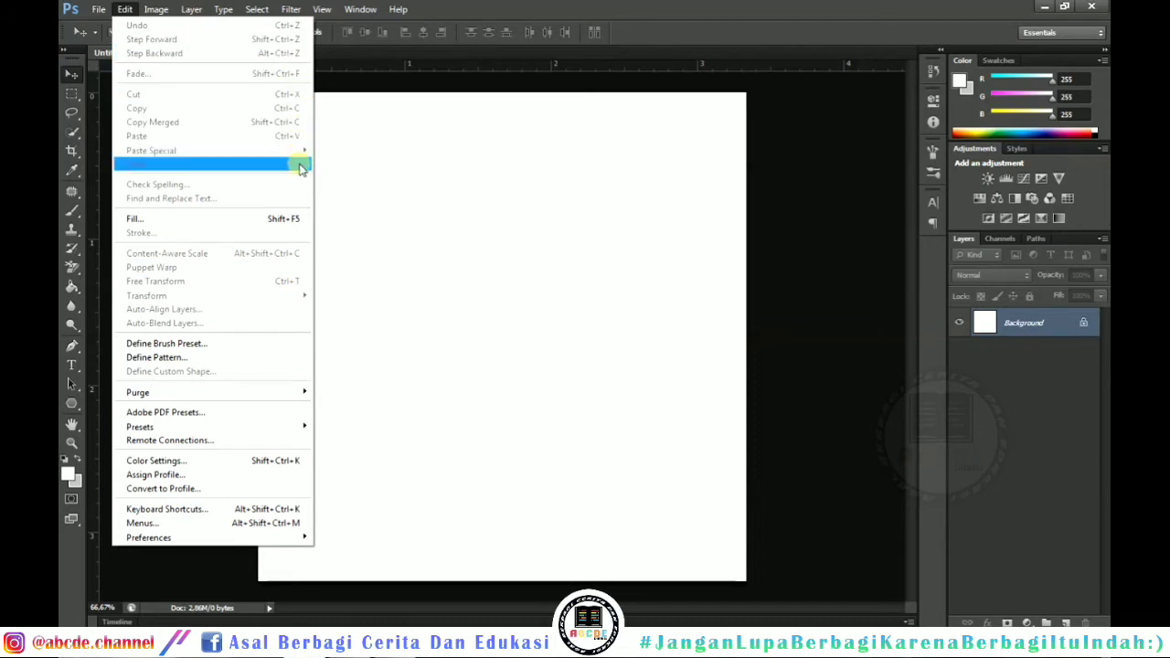
pyautogui.click(403, 165)
pyautogui.click(125, 9)
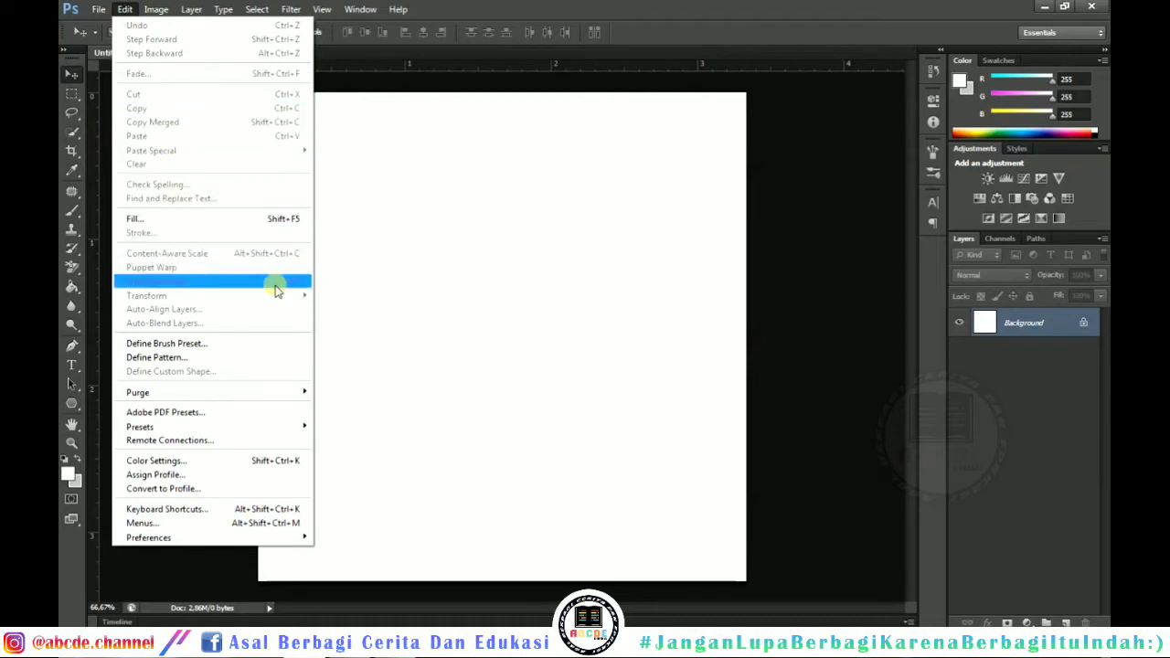
pyautogui.click(366, 282)
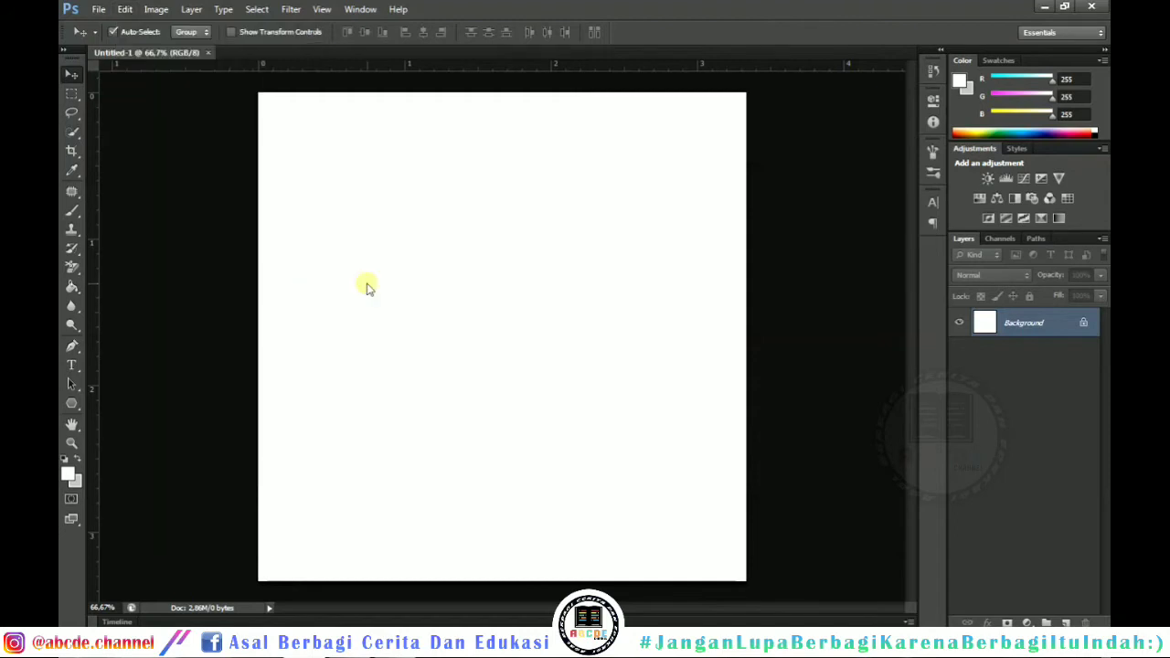
# Add the text "abcde" near the middle of the canvas in 18 pt Montserrat Italic.
pyautogui.click(72, 363)
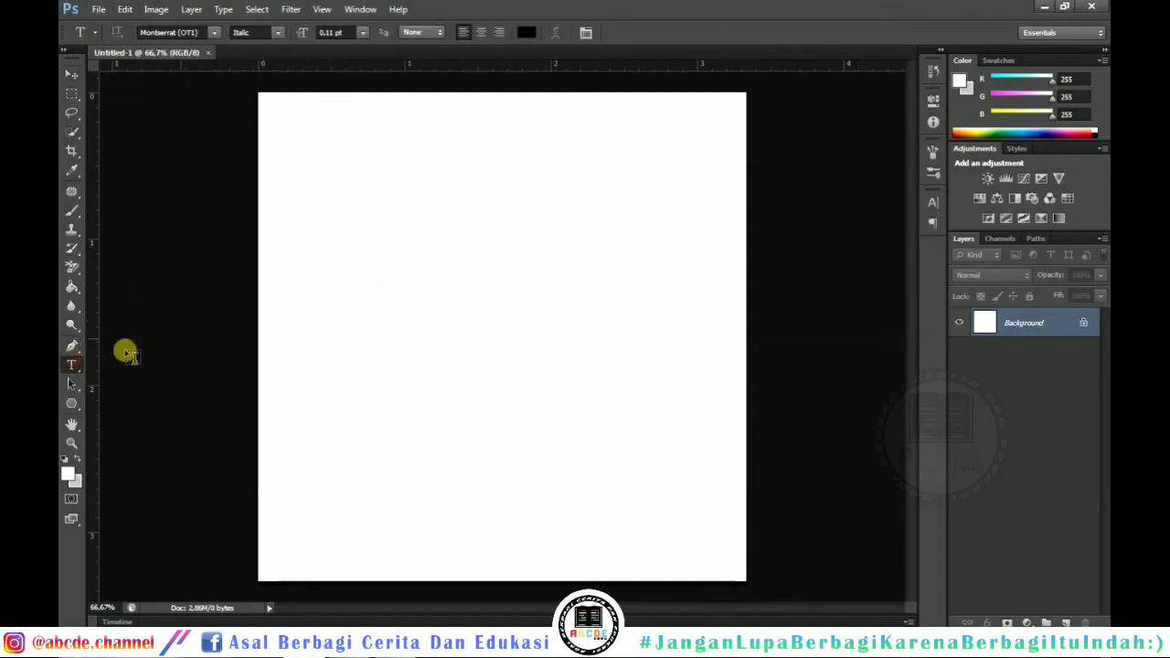
pyautogui.click(485, 319)
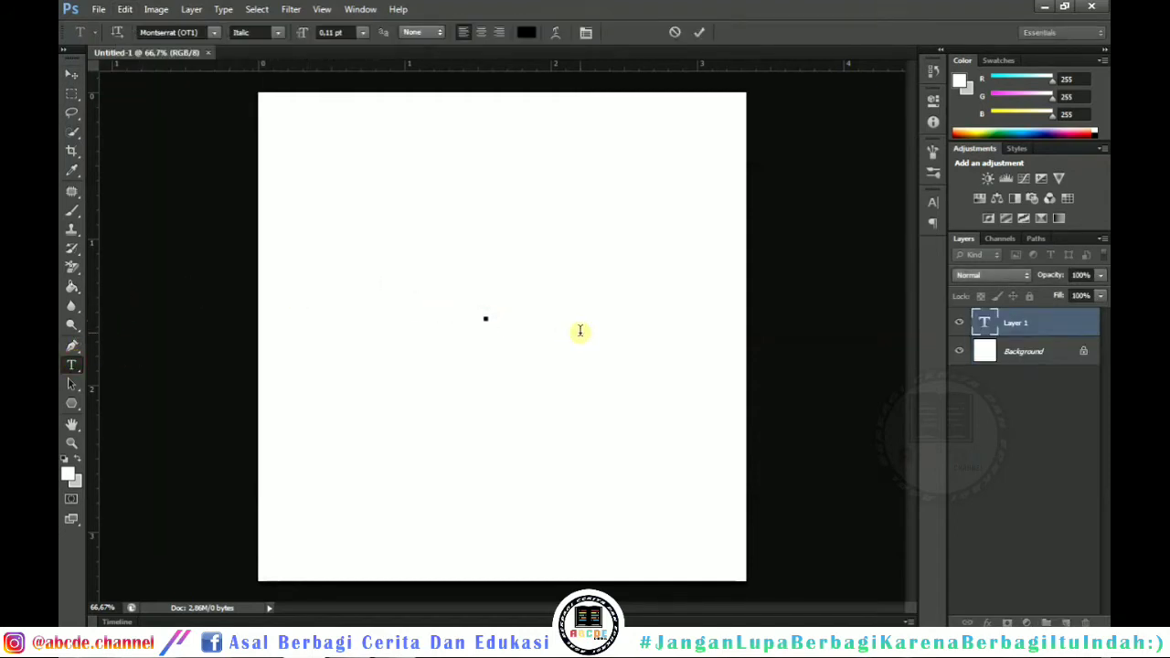
pyautogui.click(362, 32)
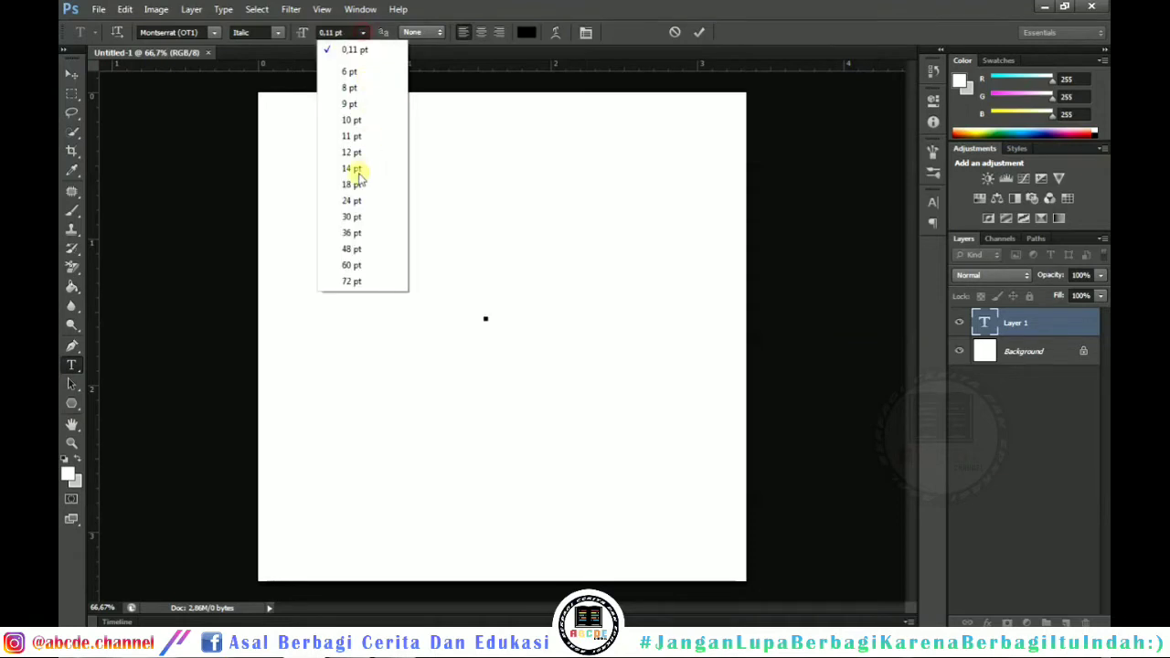
pyautogui.click(358, 187)
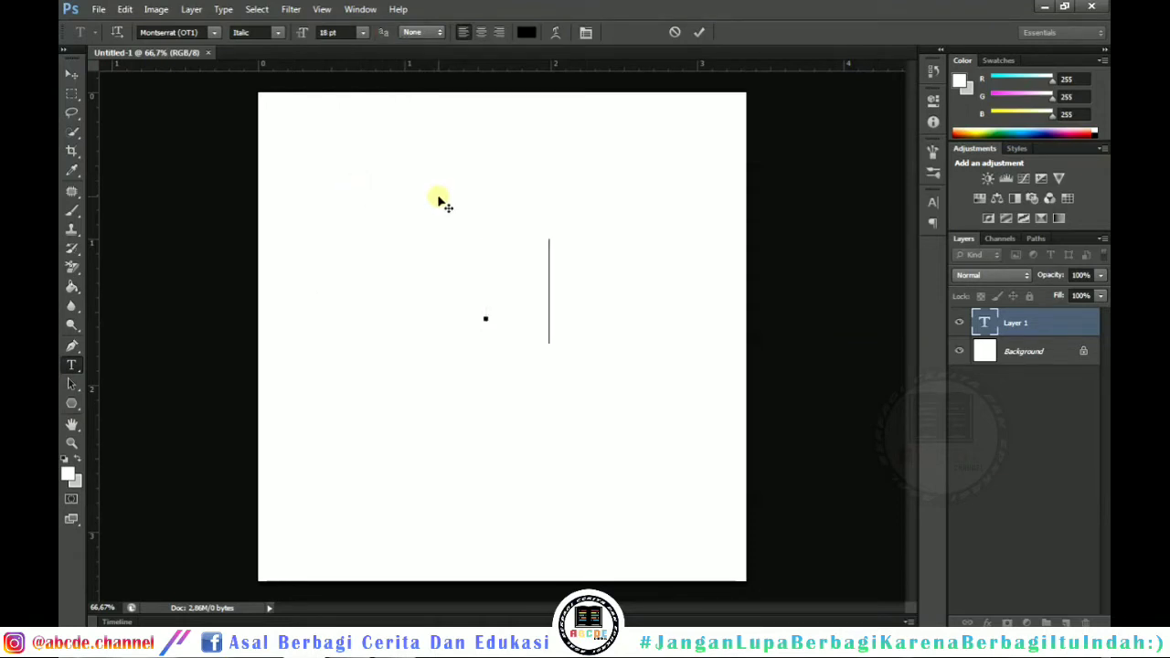
pyautogui.write('abcd')
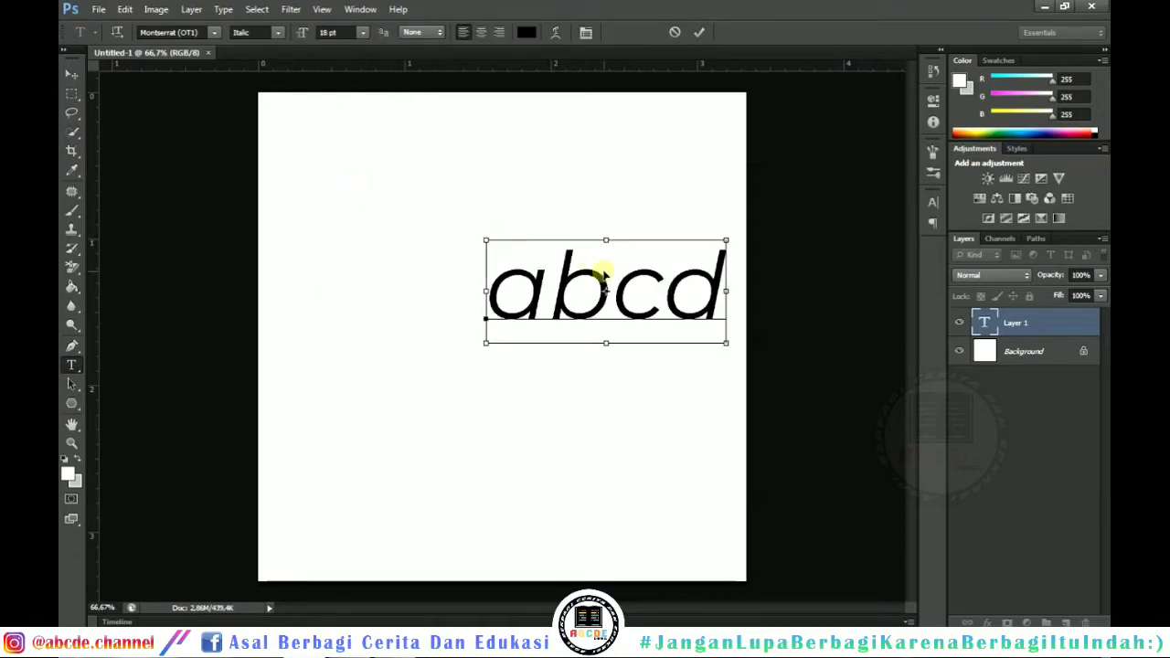
pyautogui.moveTo(604, 275); pyautogui.dragTo(528, 294)
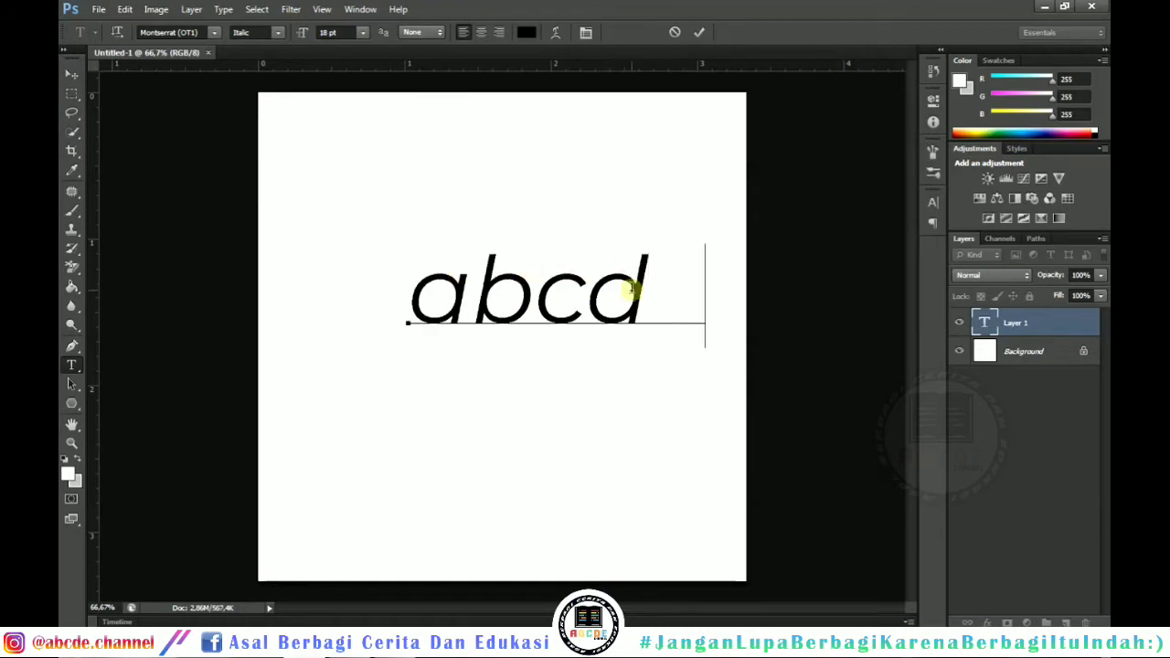
pyautogui.write('e')
pyautogui.click(701, 34)
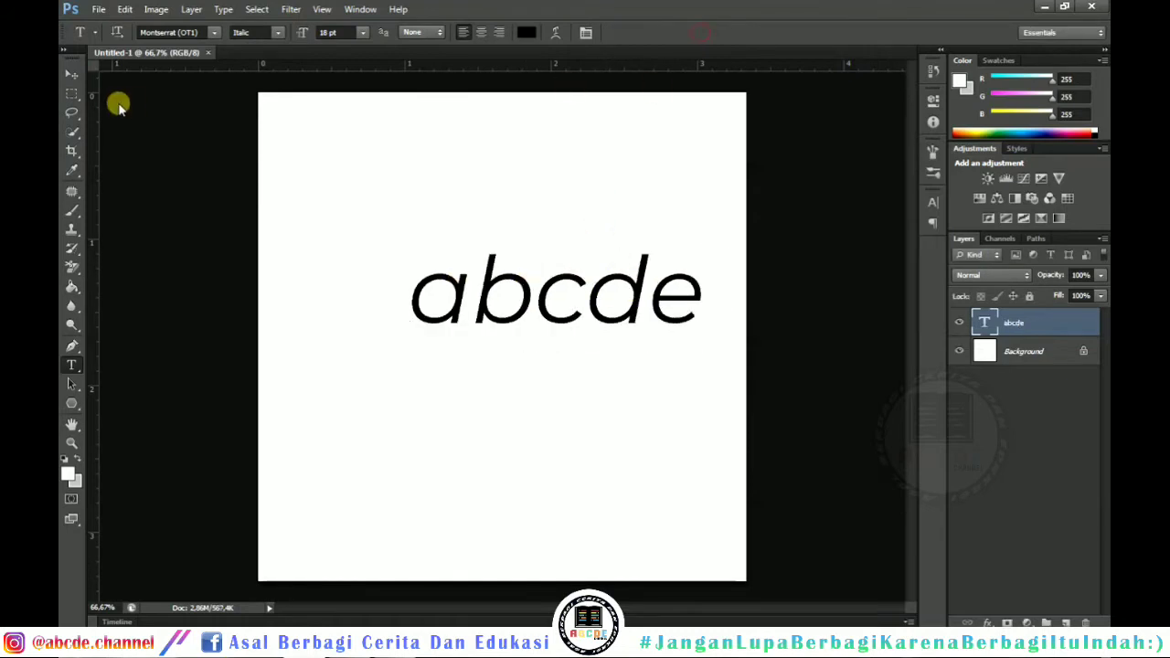
# Move the "abcde" text slightly left and down so it sits roughly centred across the canvas.
pyautogui.click(73, 74)
pyautogui.moveTo(600, 305); pyautogui.dragTo(554, 309)
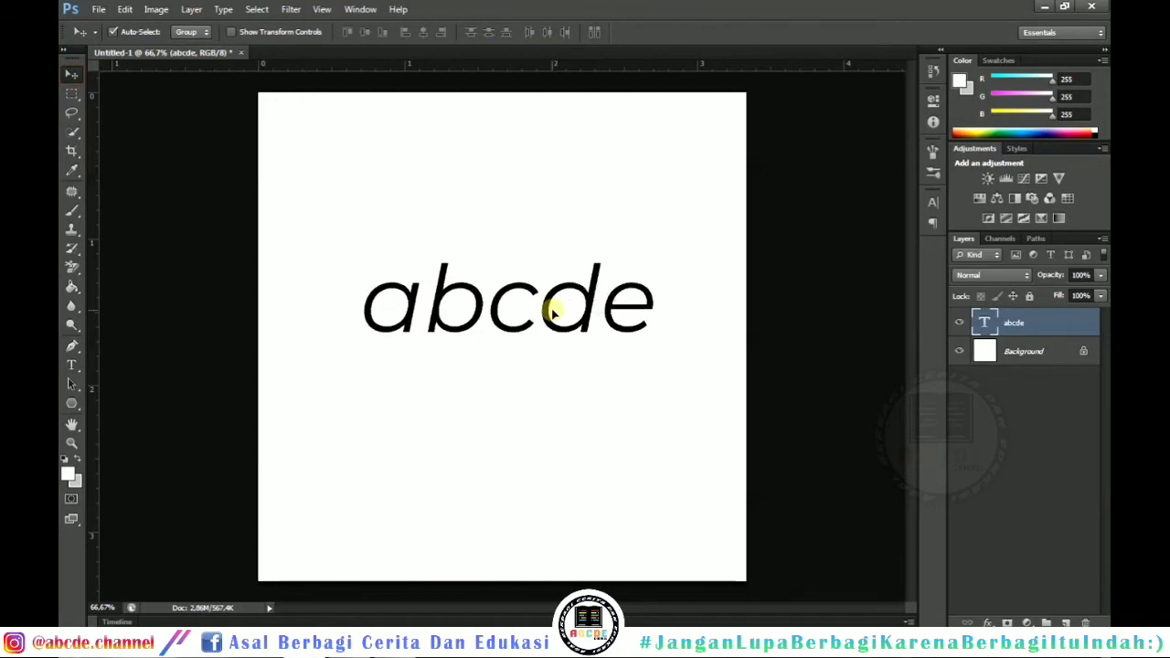
# Select the whole "abcde" text for editing, examine the editing commands available for it, and finish the text edit.
pyautogui.click(73, 364)
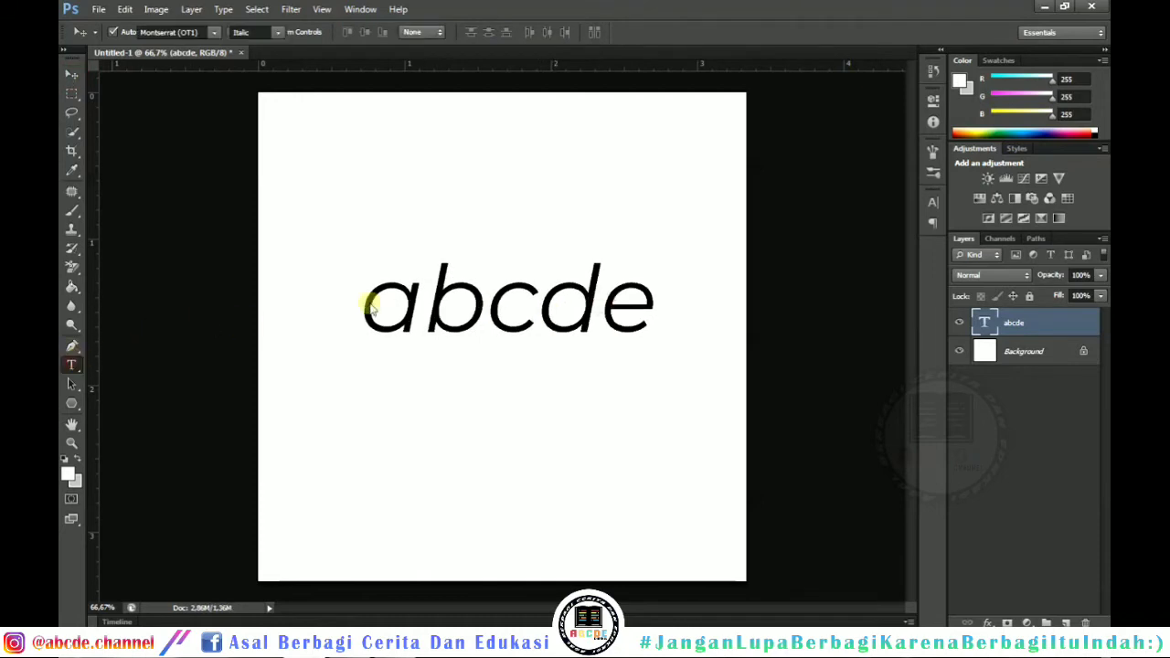
pyautogui.click(448, 302)
pyautogui.hotkey('ctrl', 'a')
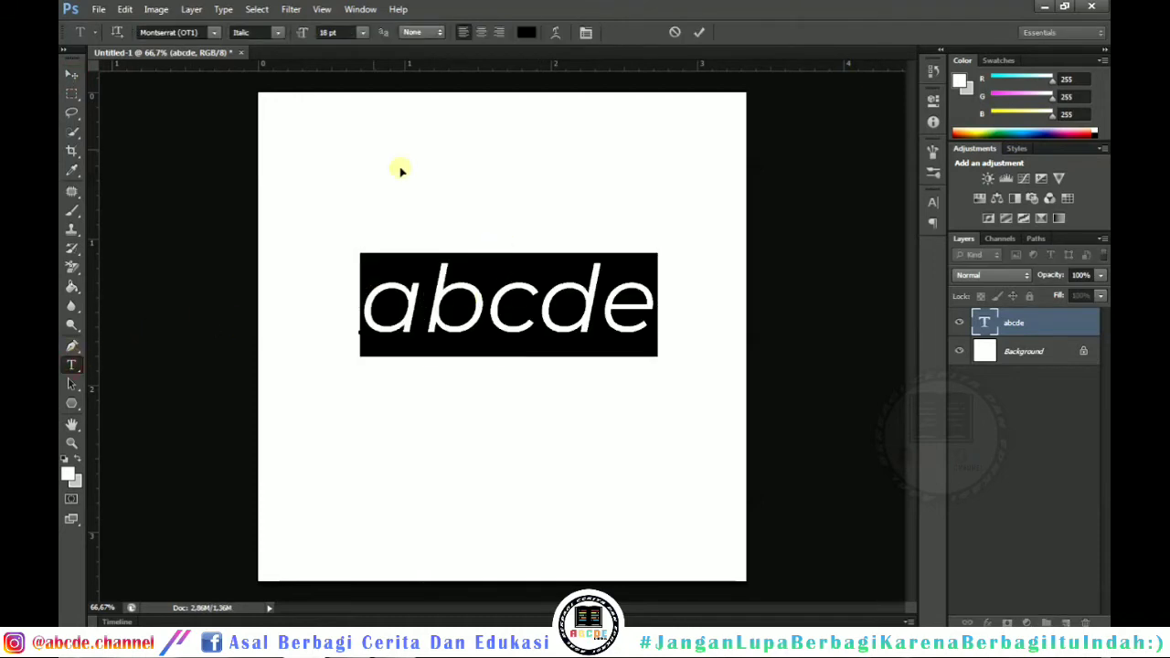
pyautogui.click(156, 9)
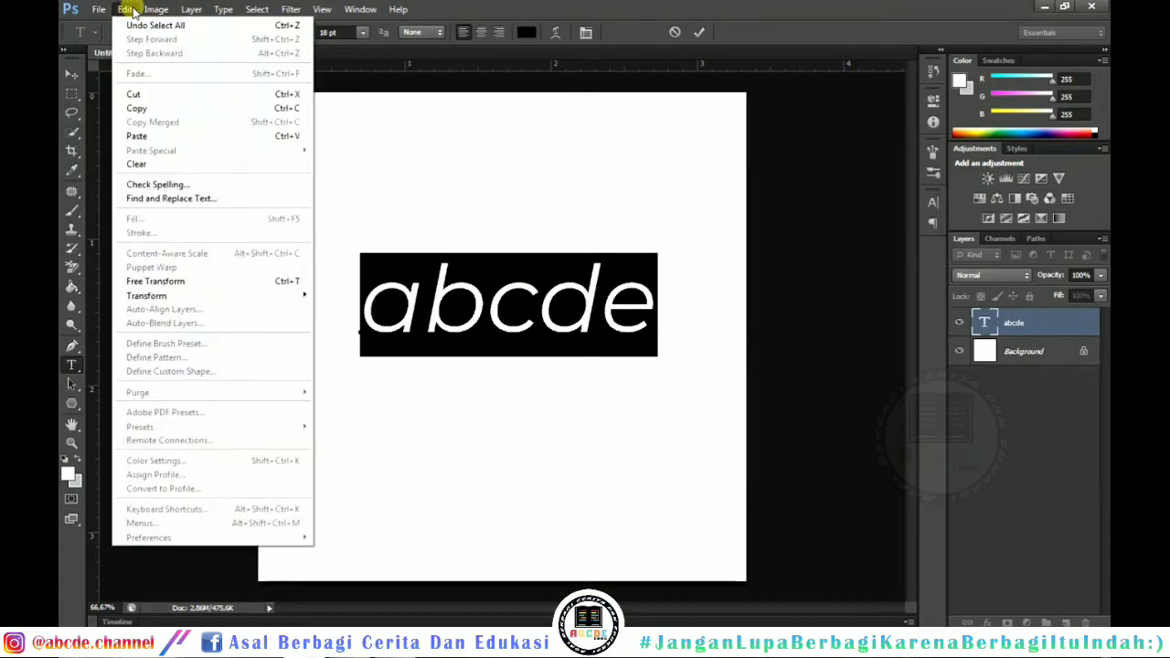
pyautogui.moveTo(125, 10)
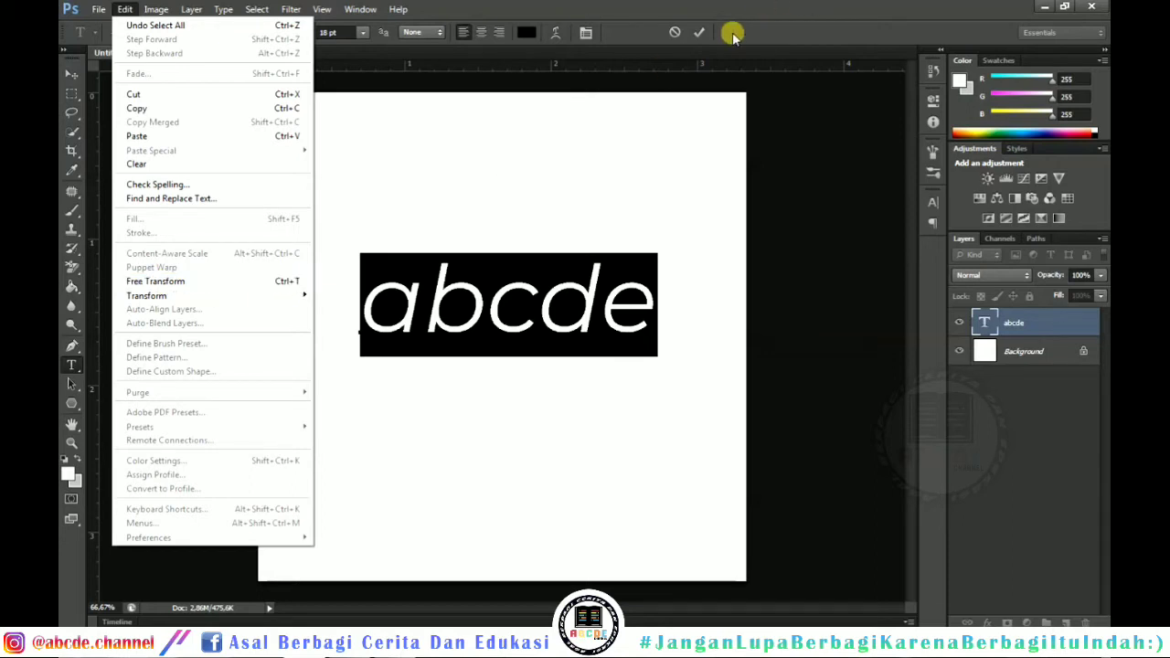
pyautogui.click(704, 32)
pyautogui.click(700, 32)
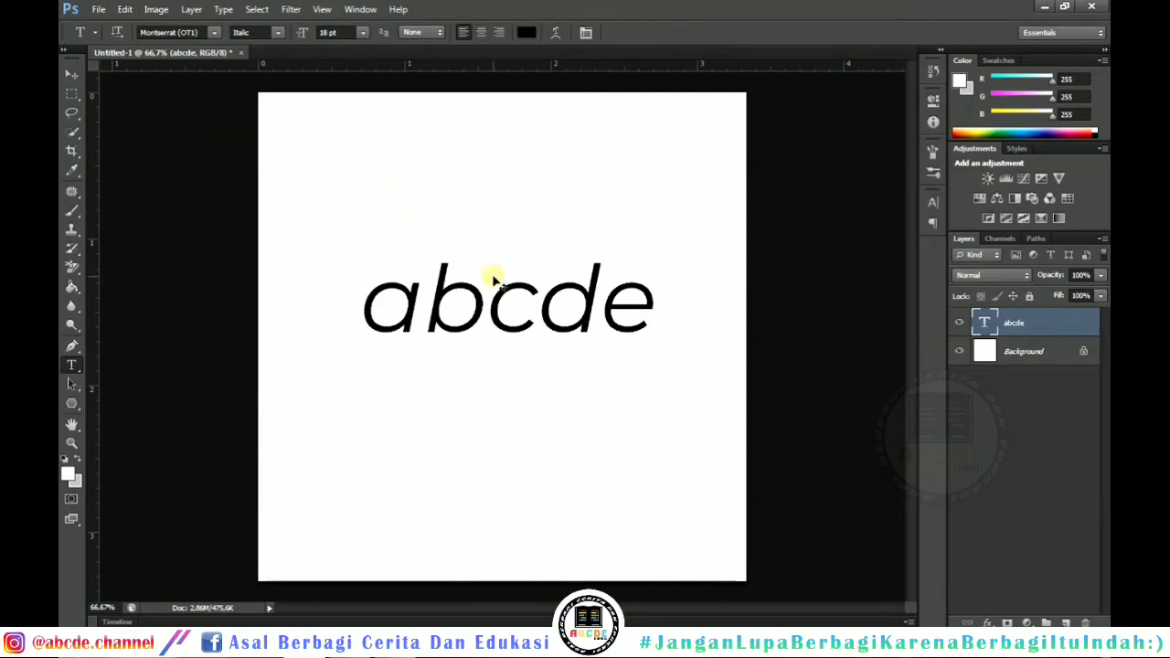
# Free Transform the "abcde" text to X 515 px, Y 440 px at 99.99% width and 100.08% height.
pyautogui.hotkey('ctrl', 't')
pyautogui.moveTo(555, 316)
pyautogui.mouseDown()
pyautogui.moveTo(567, 307)
pyautogui.moveTo(546, 312)
pyautogui.mouseUp()
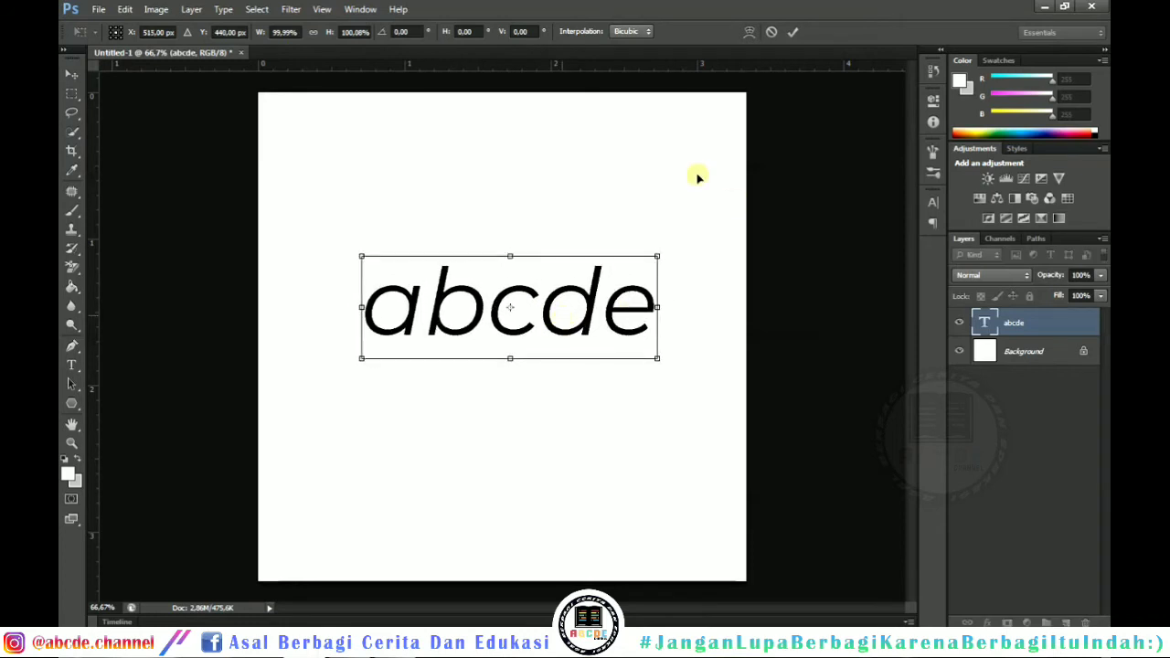
pyautogui.click(795, 33)
# Copy the whole "abcde" text to the clipboard and finish the text edit.
pyautogui.moveTo(366, 316); pyautogui.dragTo(706, 316)
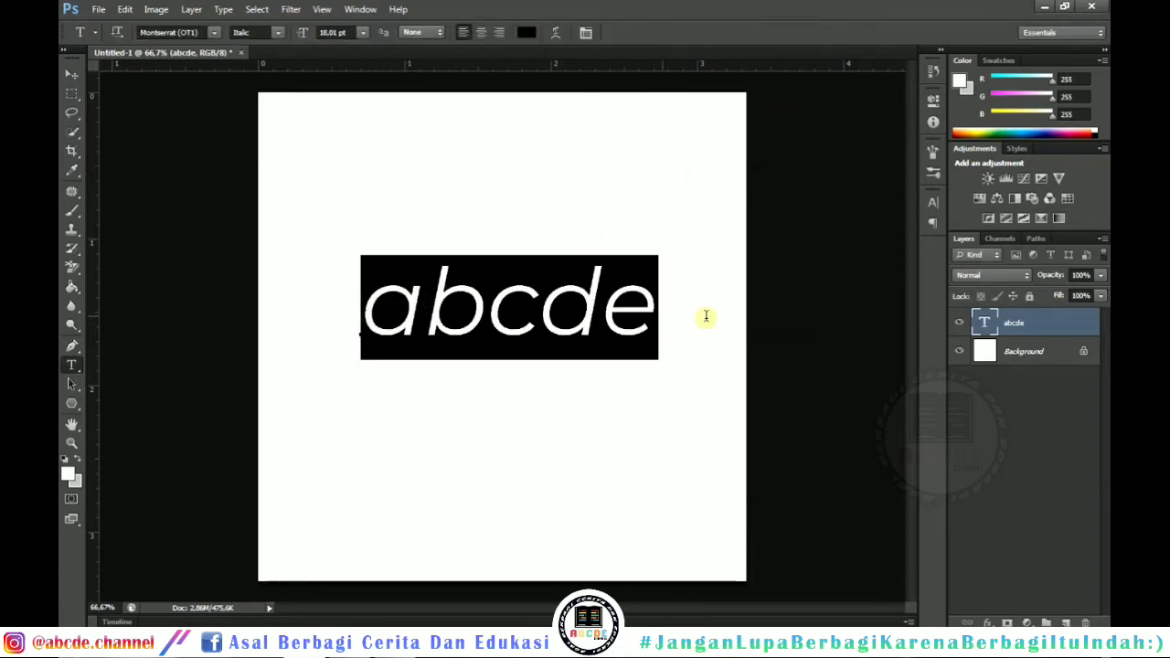
pyautogui.click(160, 11)
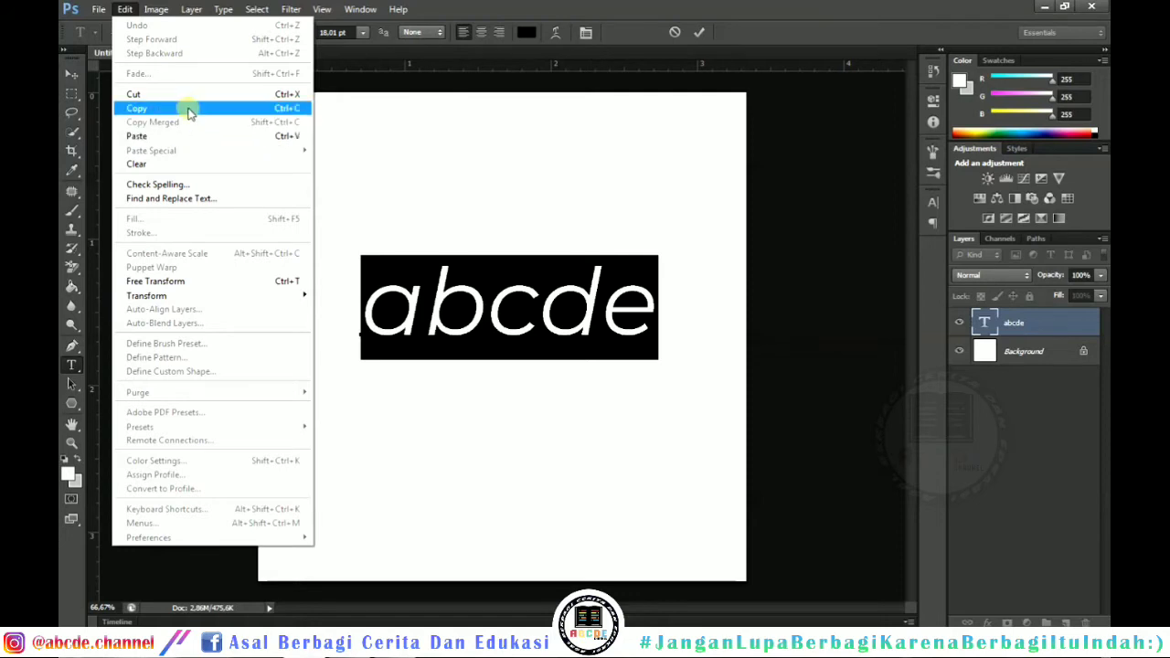
pyautogui.click(188, 108)
pyautogui.click(700, 32)
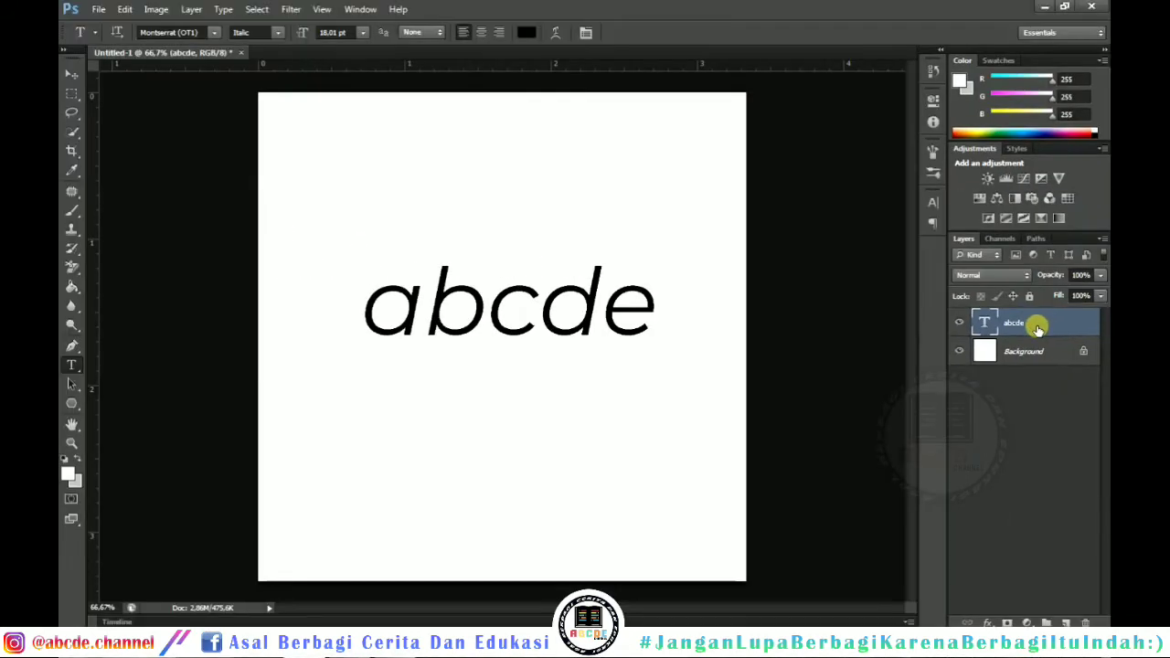
# Duplicate the abcde text layer and move the duplicate straight up so it sits directly above the original text.
pyautogui.hotkey('ctrl', 'j')
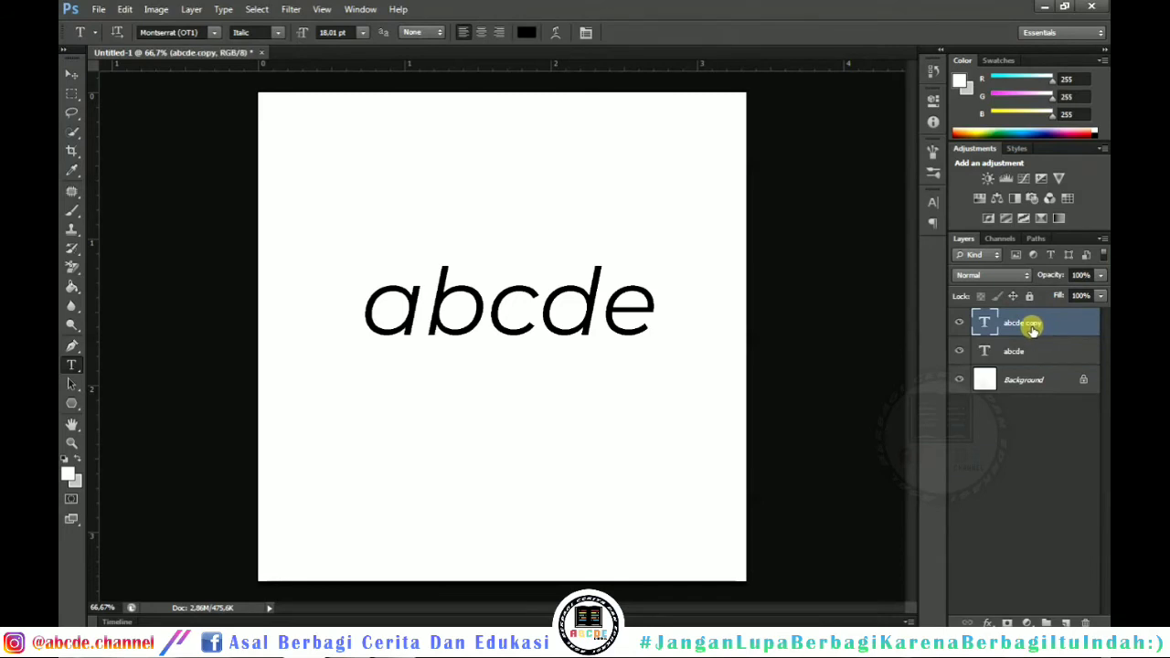
pyautogui.click(68, 75)
pyautogui.moveTo(541, 315); pyautogui.dragTo(541, 225)
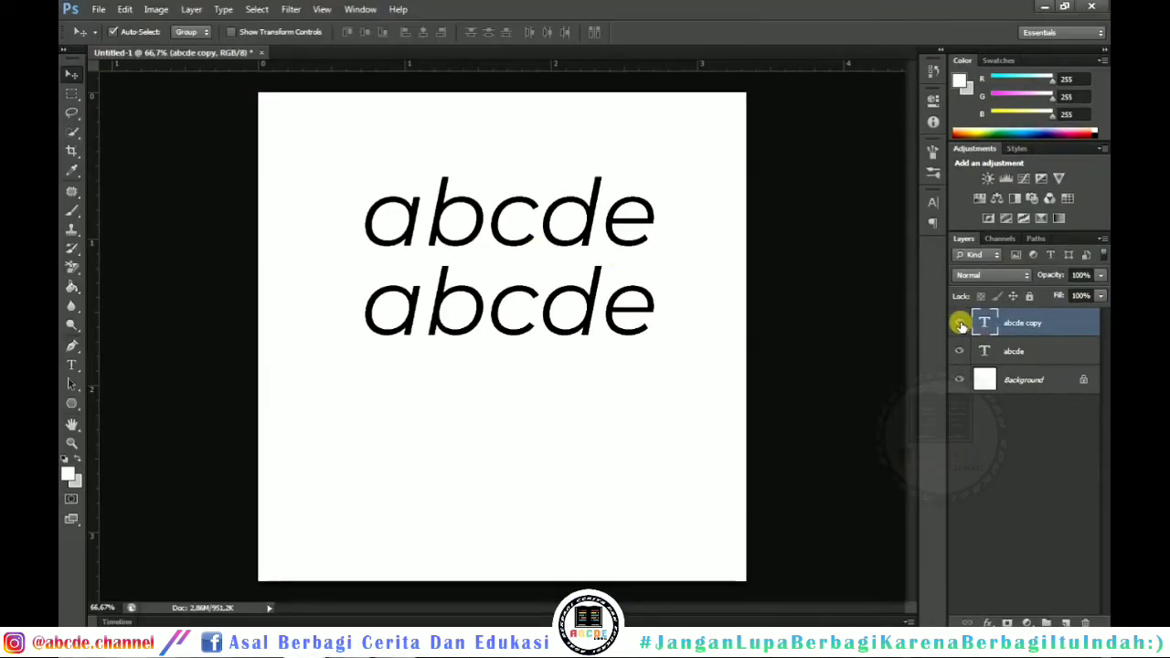
# Hide and show the abcde copy layer twice to demonstrate layer visibility.
pyautogui.click(959, 325)
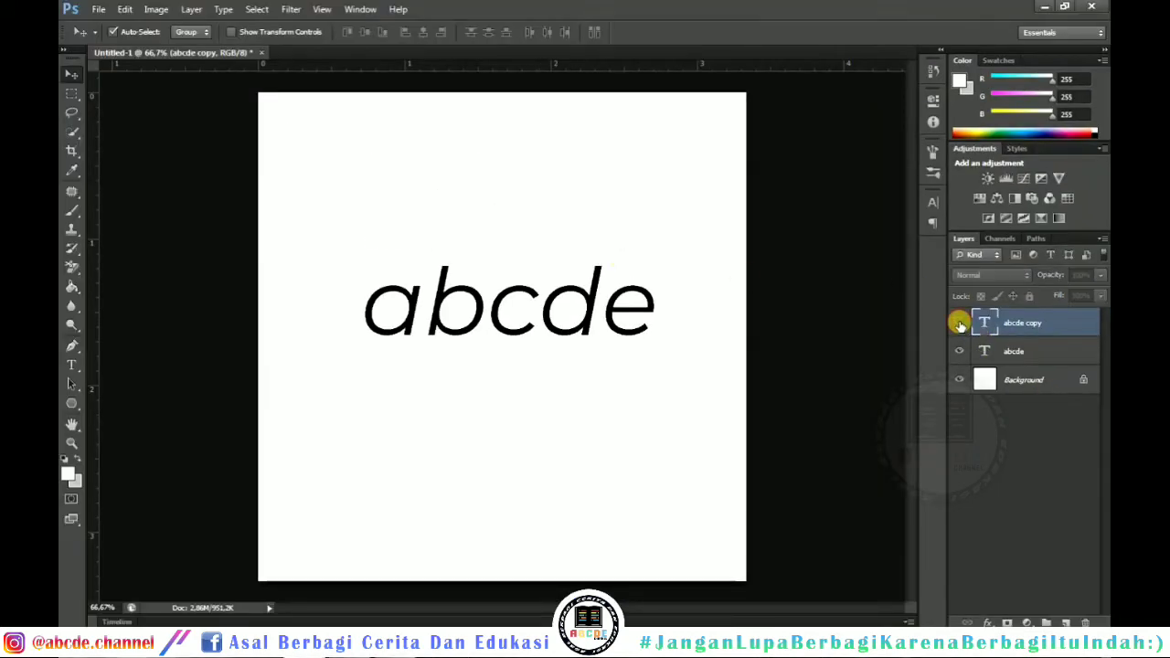
pyautogui.click(959, 325)
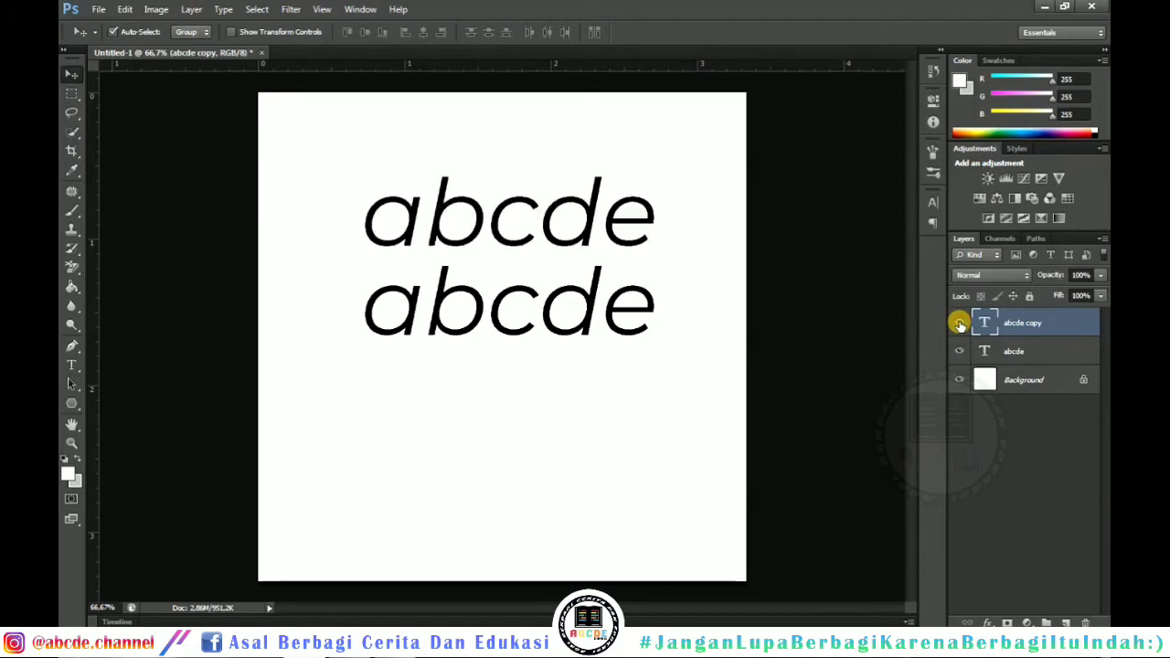
pyautogui.click(959, 325)
pyautogui.click(959, 325)
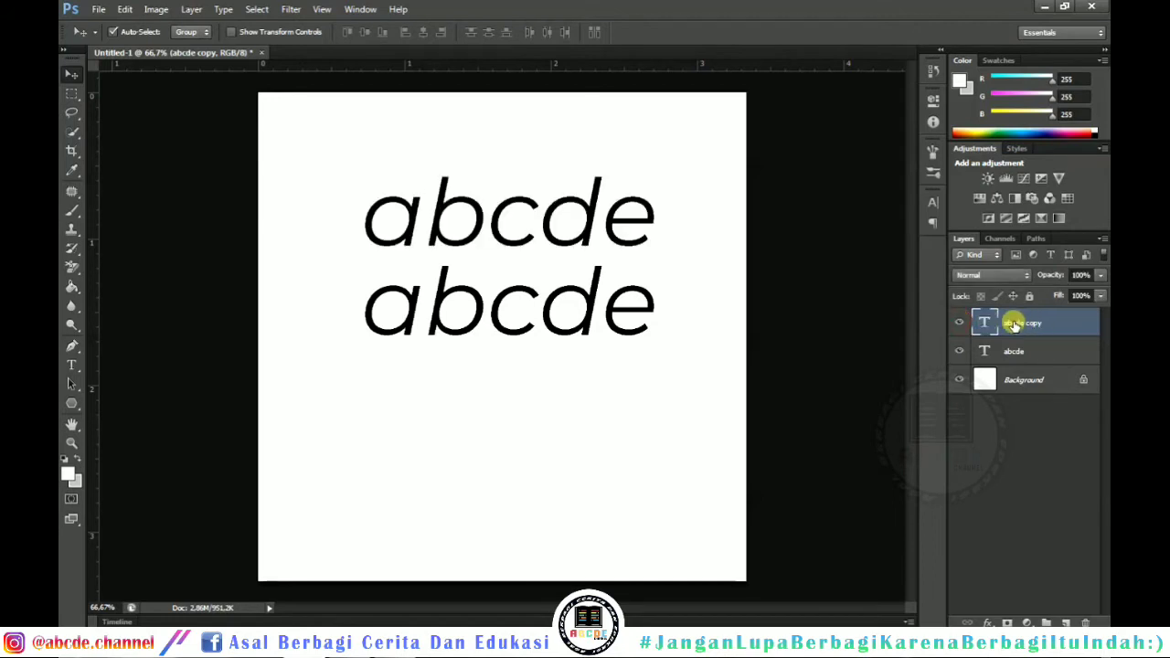
# Examine the layer effects available for the abcde copy layer, and check the Background layer before reselecting the copy.
pyautogui.click(988, 621)
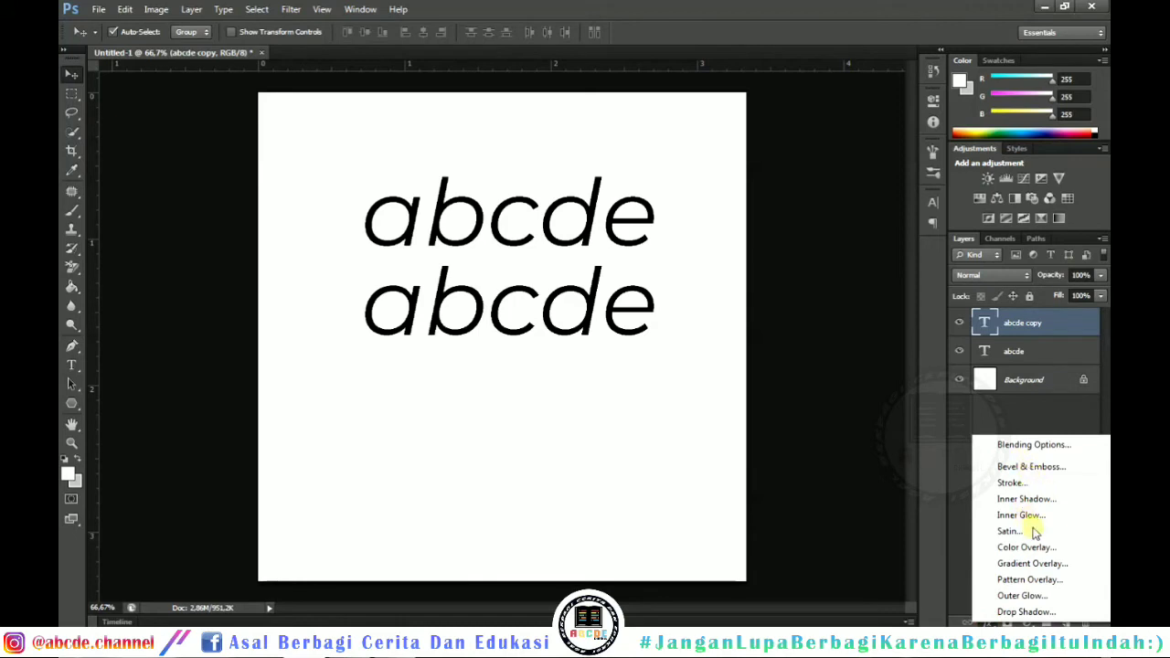
pyautogui.click(1009, 353)
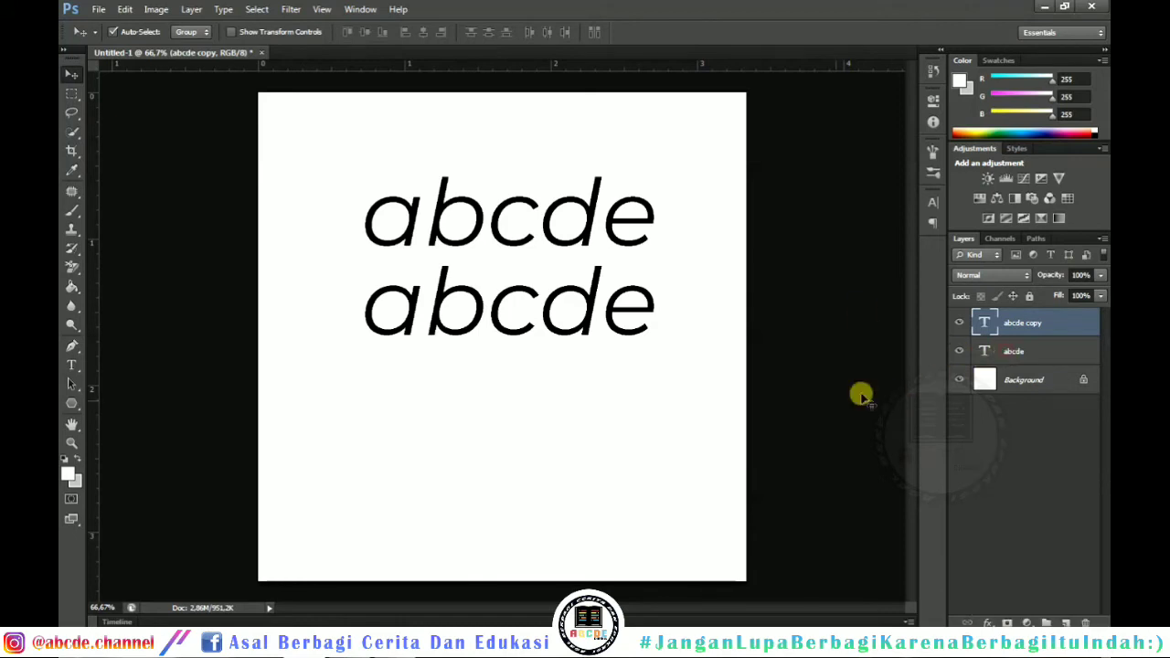
pyautogui.click(1017, 380)
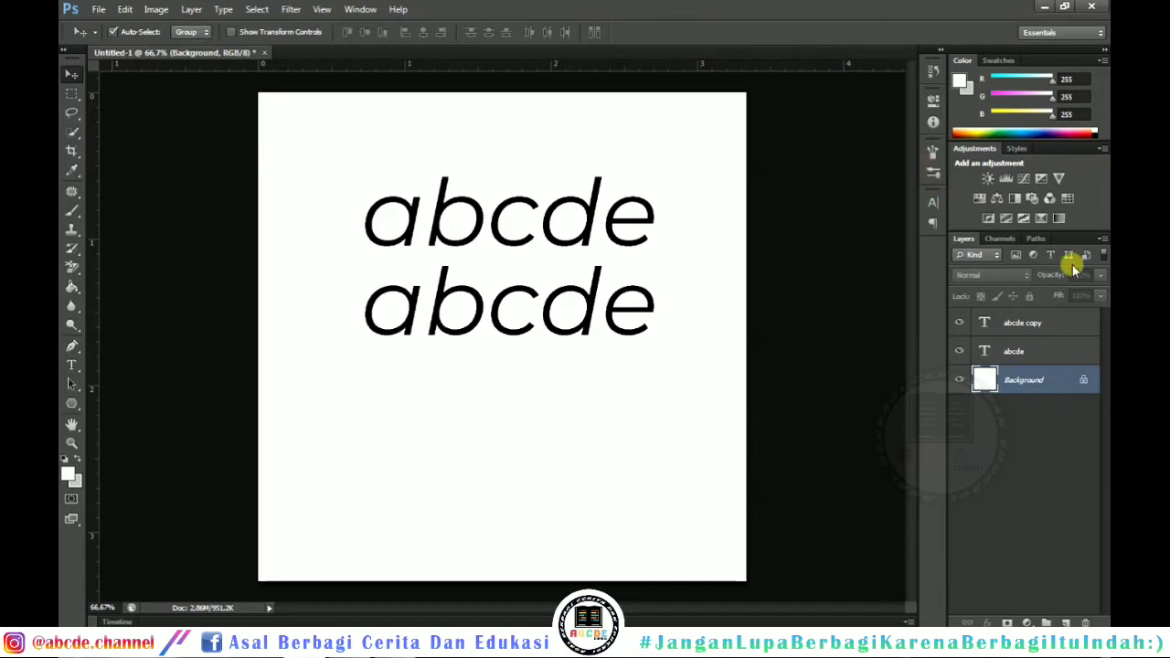
pyautogui.click(1035, 319)
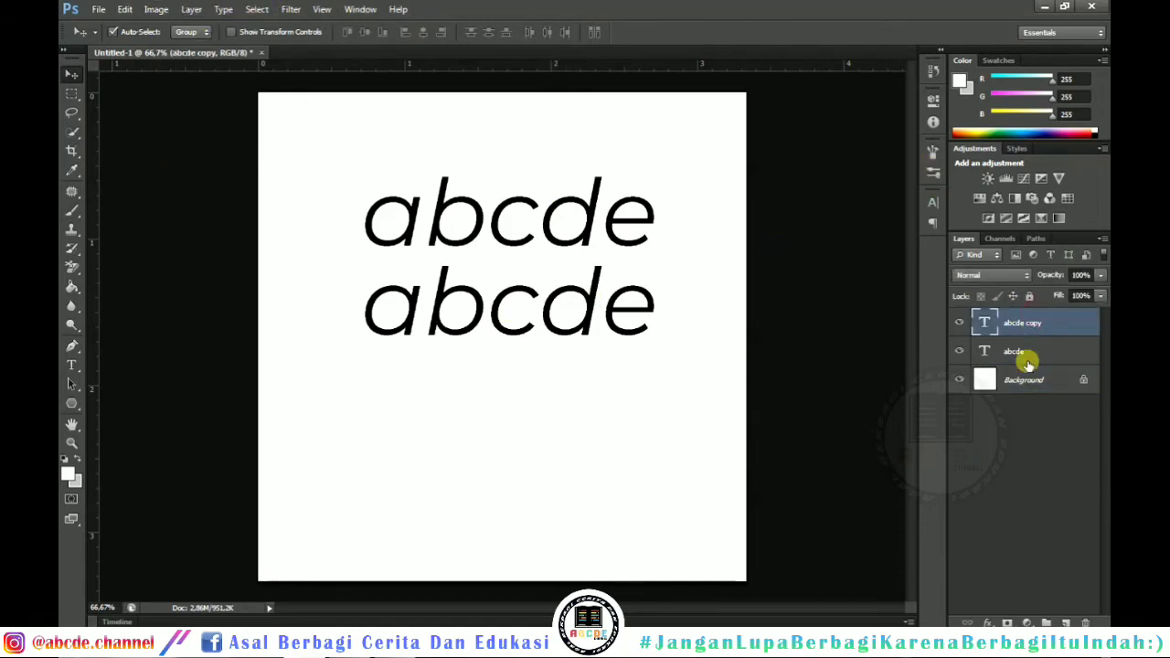
# Examine the image adjustment commands offered for the selected abcde copy layer.
pyautogui.click(156, 9)
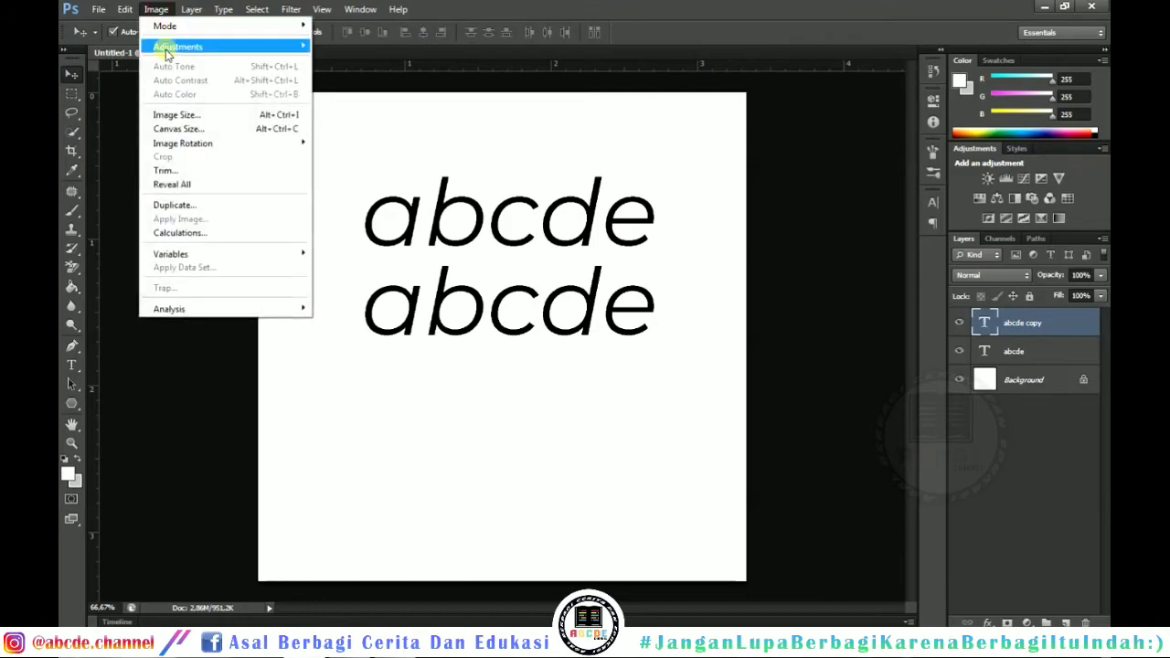
pyautogui.moveTo(137, 11)
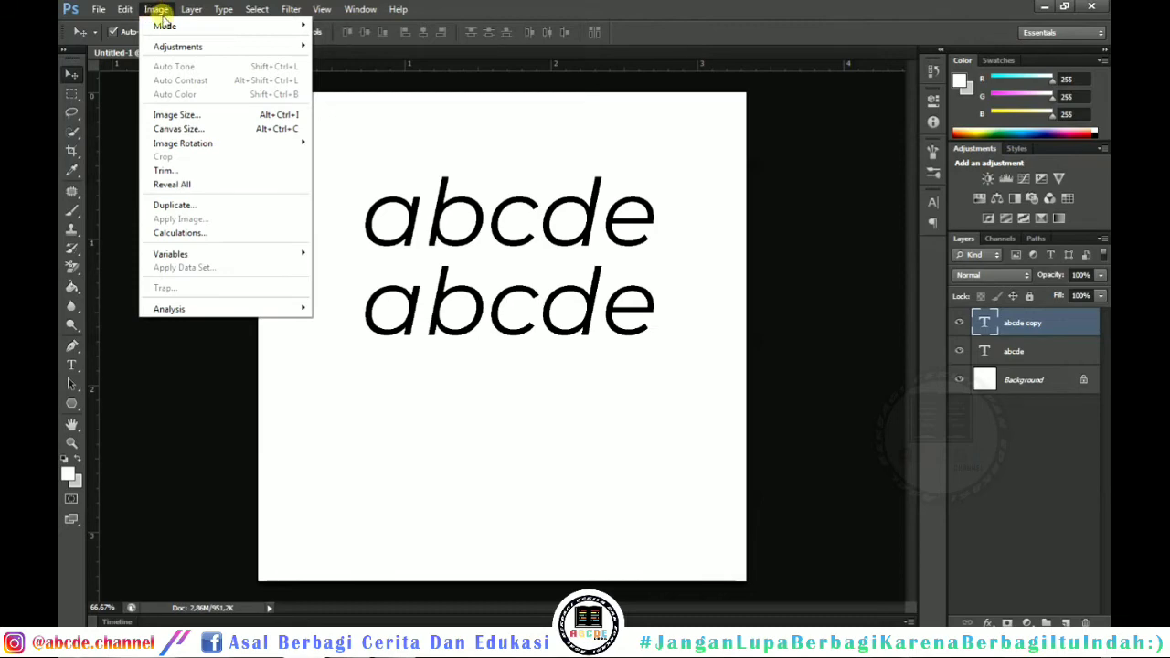
pyautogui.moveTo(186, 48)
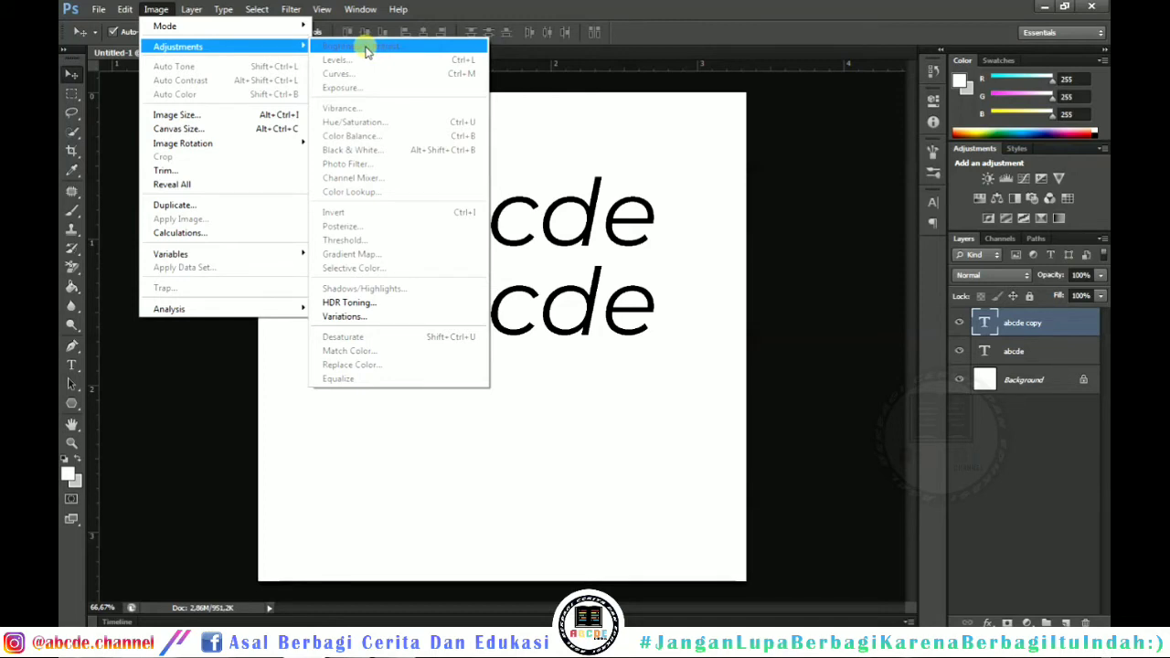
pyautogui.click(558, 174)
# Nudge the upper "abcde" text slightly up and to the right, and hide both text layers.
pyautogui.moveTo(561, 224)
pyautogui.mouseDown()
pyautogui.moveTo(564, 269)
pyautogui.moveTo(556, 229)
pyautogui.moveTo(574, 197)
pyautogui.moveTo(560, 228)
pyautogui.moveTo(567, 216)
pyautogui.mouseUp()
pyautogui.moveTo(958, 323); pyautogui.dragTo(958, 351)
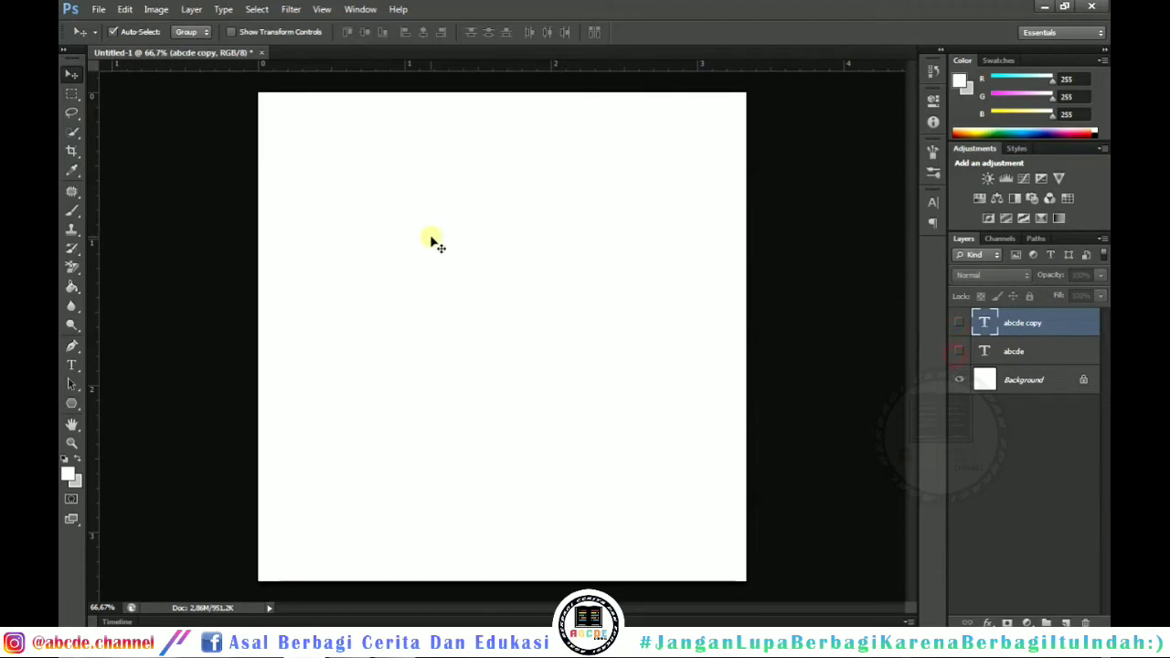
# Check the image adjustments with both text layers hidden, and again after showing only the abcde copy layer.
pyautogui.click(157, 9)
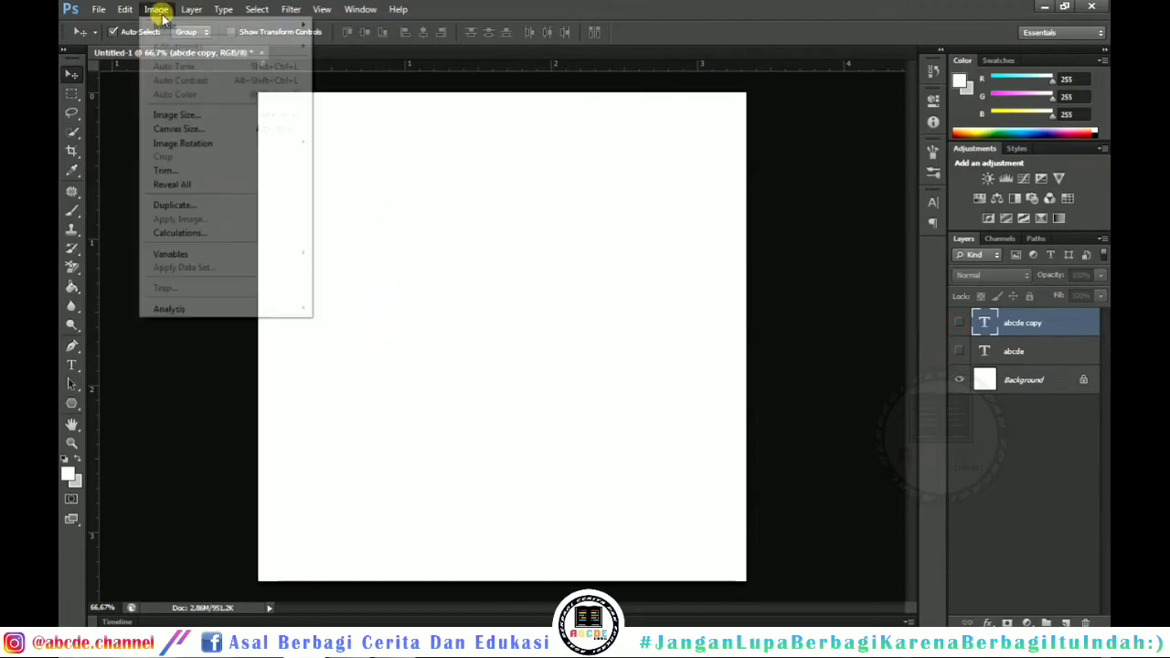
pyautogui.moveTo(167, 28)
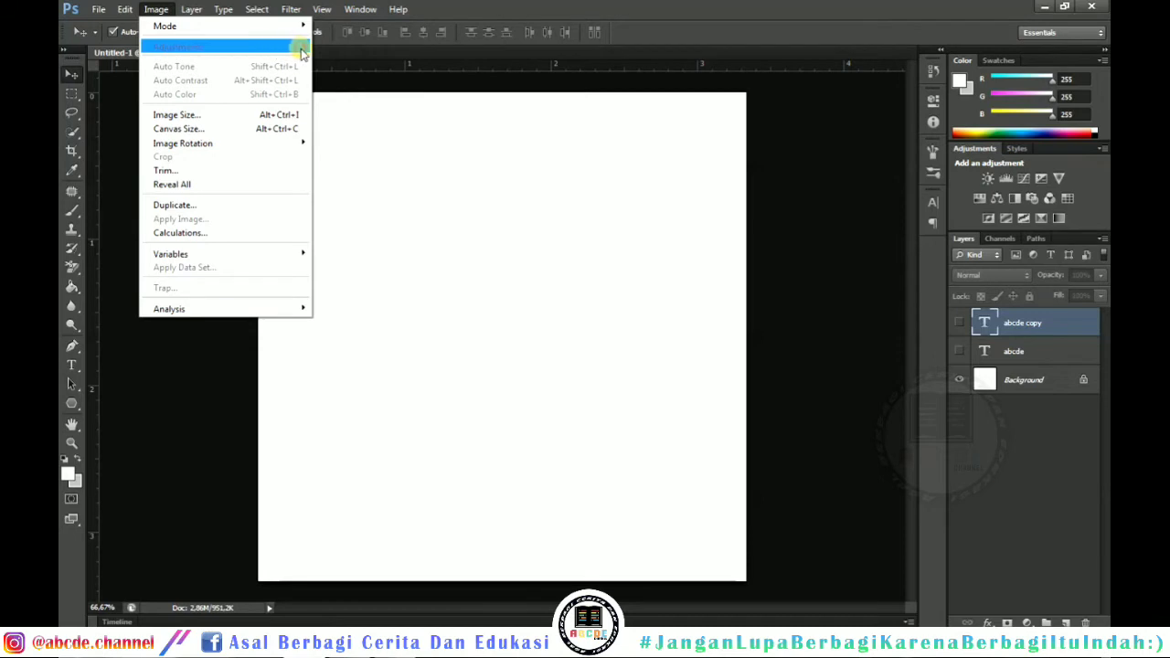
pyautogui.click(959, 324)
pyautogui.click(959, 324)
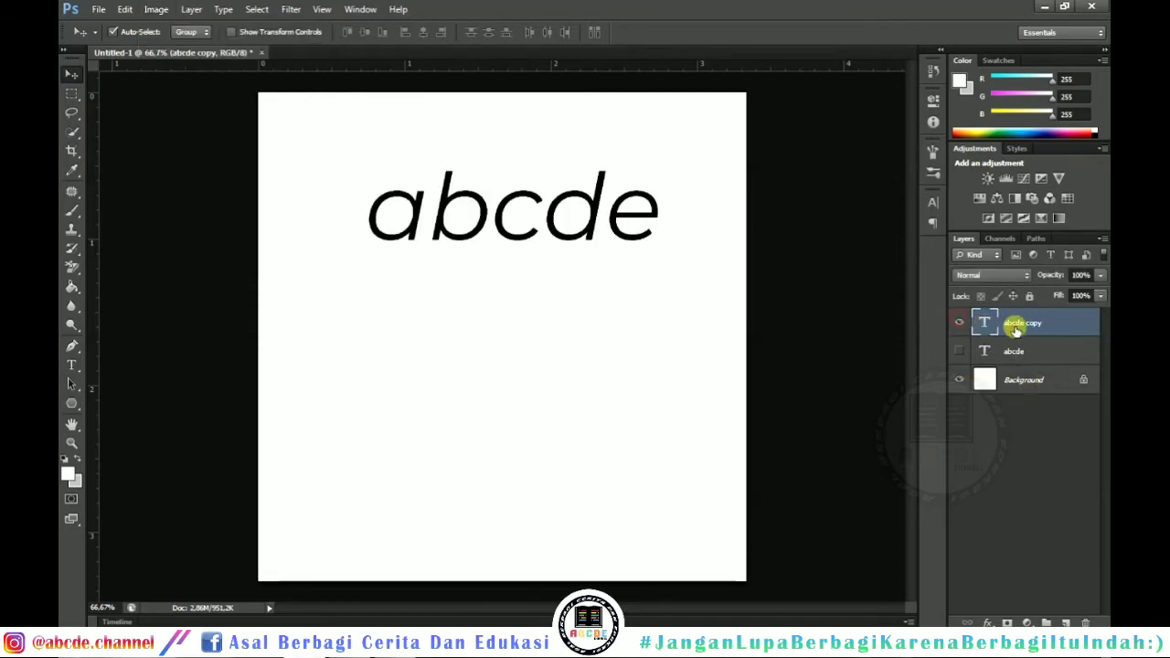
pyautogui.click(156, 9)
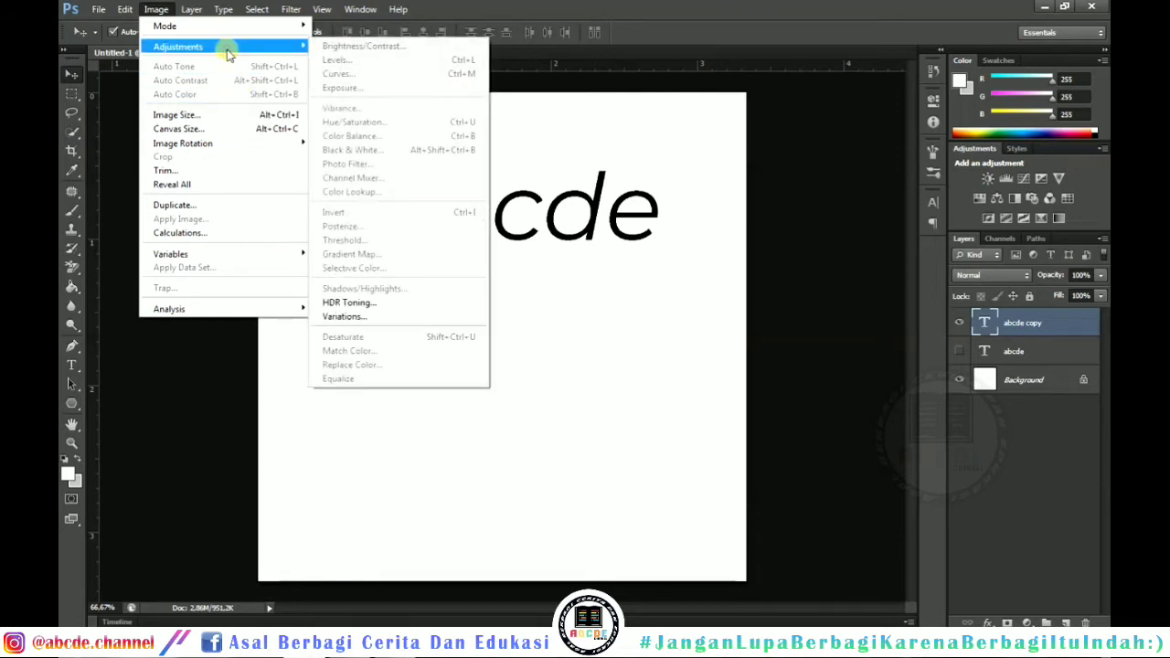
pyautogui.click(602, 195)
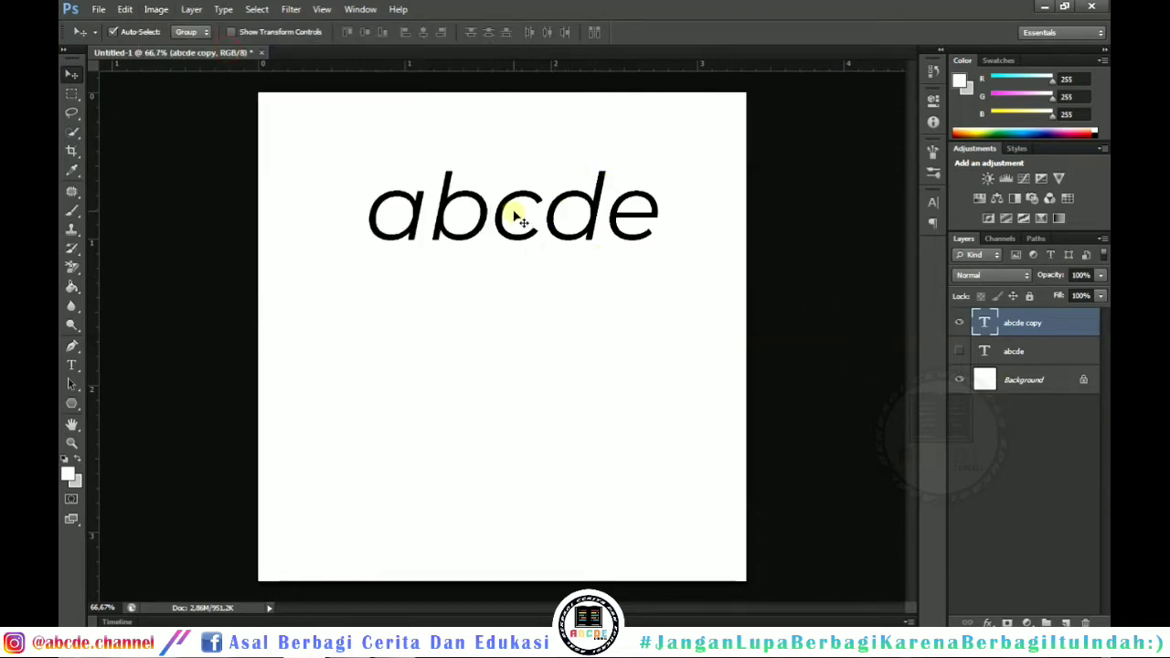
# Move the visible "abcde" text down and slightly left so it is centred across the canvas, just above the middle.
pyautogui.moveTo(518, 218); pyautogui.dragTo(507, 304)
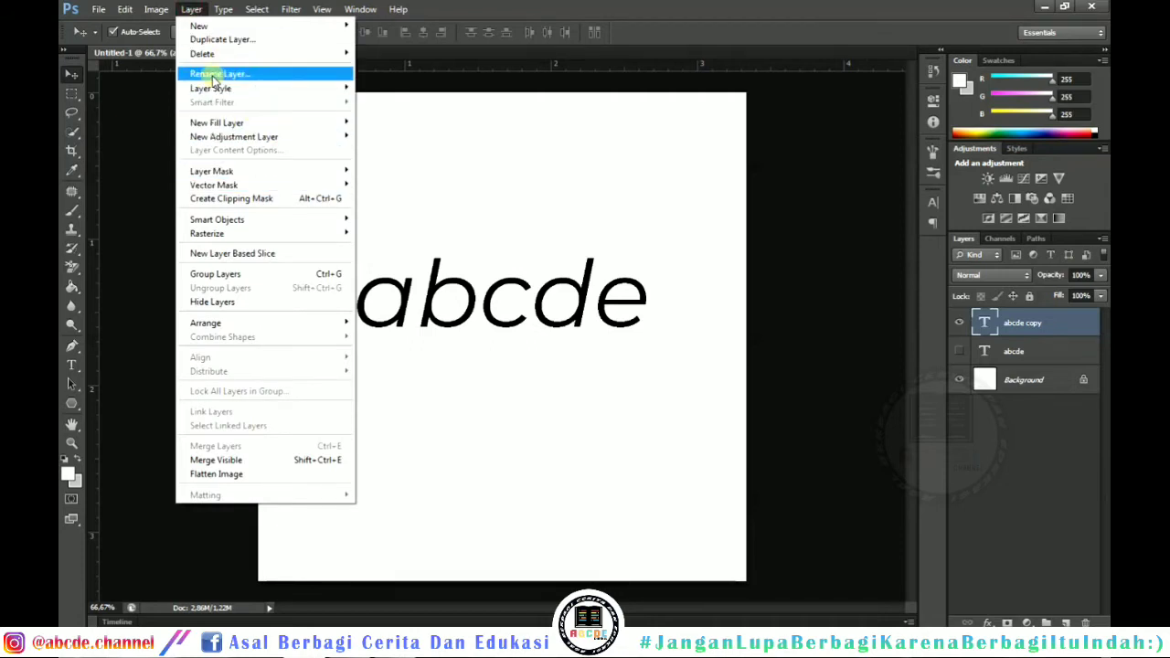
# Rename the abcde copy layer as "text".
pyautogui.click(230, 79)
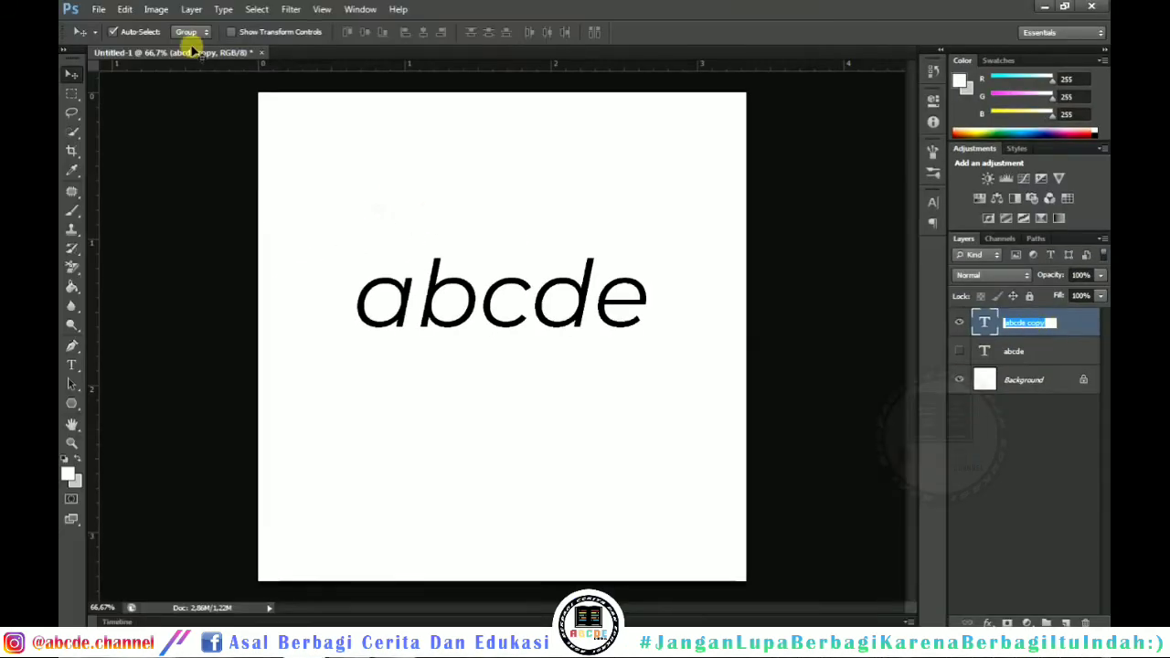
pyautogui.press('Return')
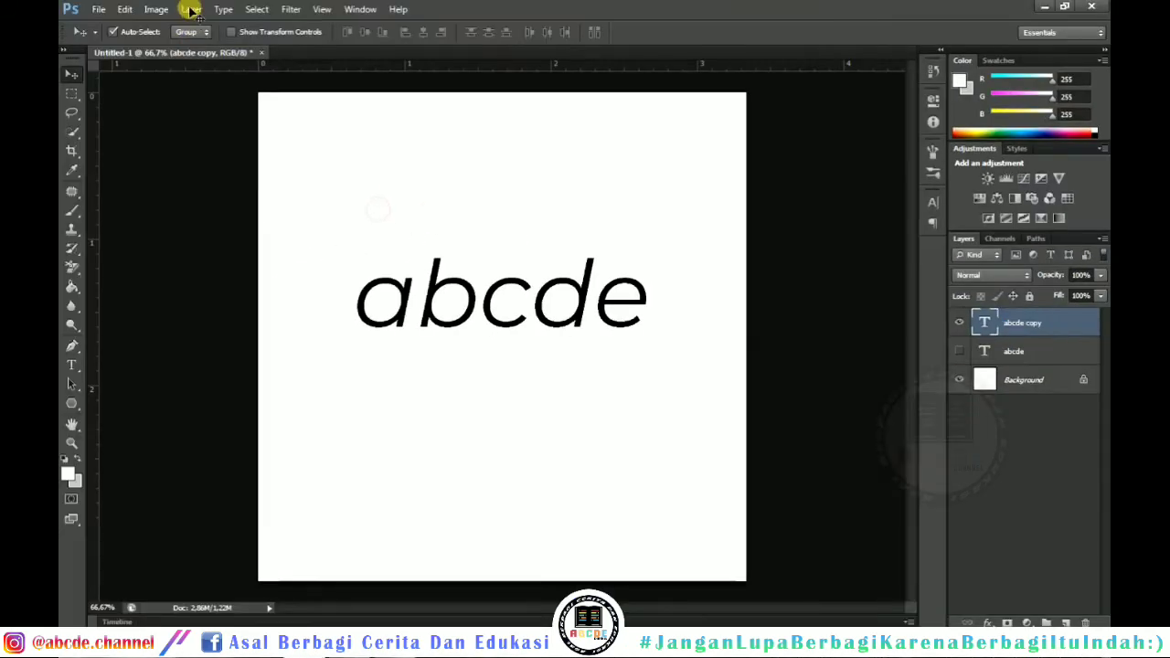
pyautogui.click(192, 11)
pyautogui.moveTo(265, 138)
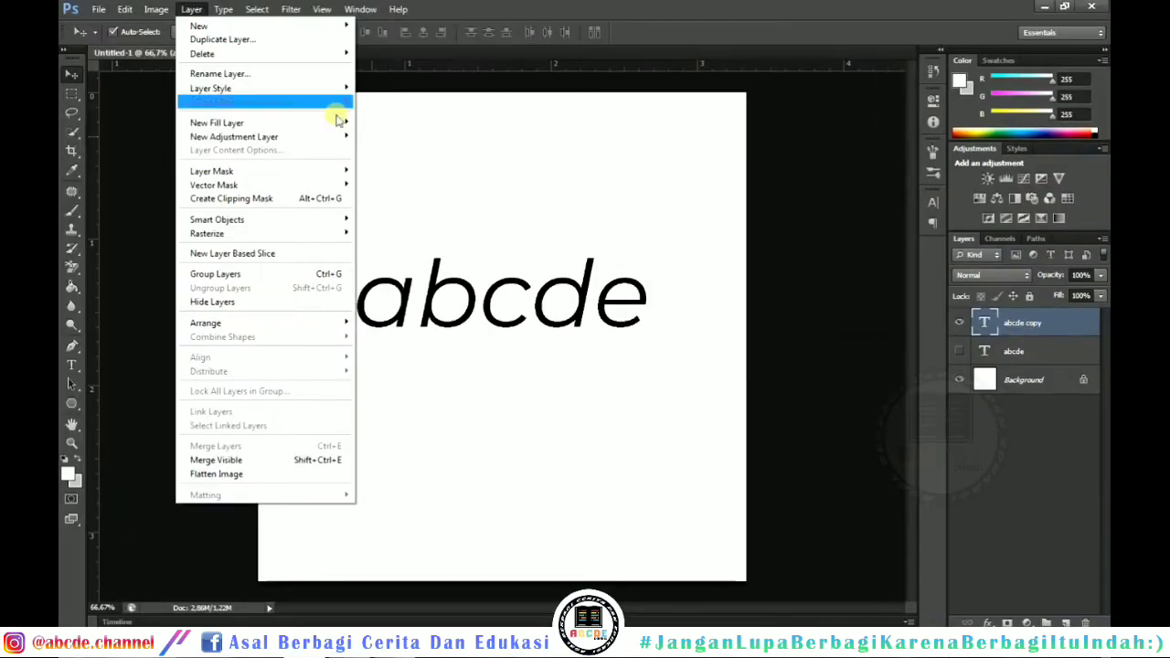
pyautogui.click(247, 77)
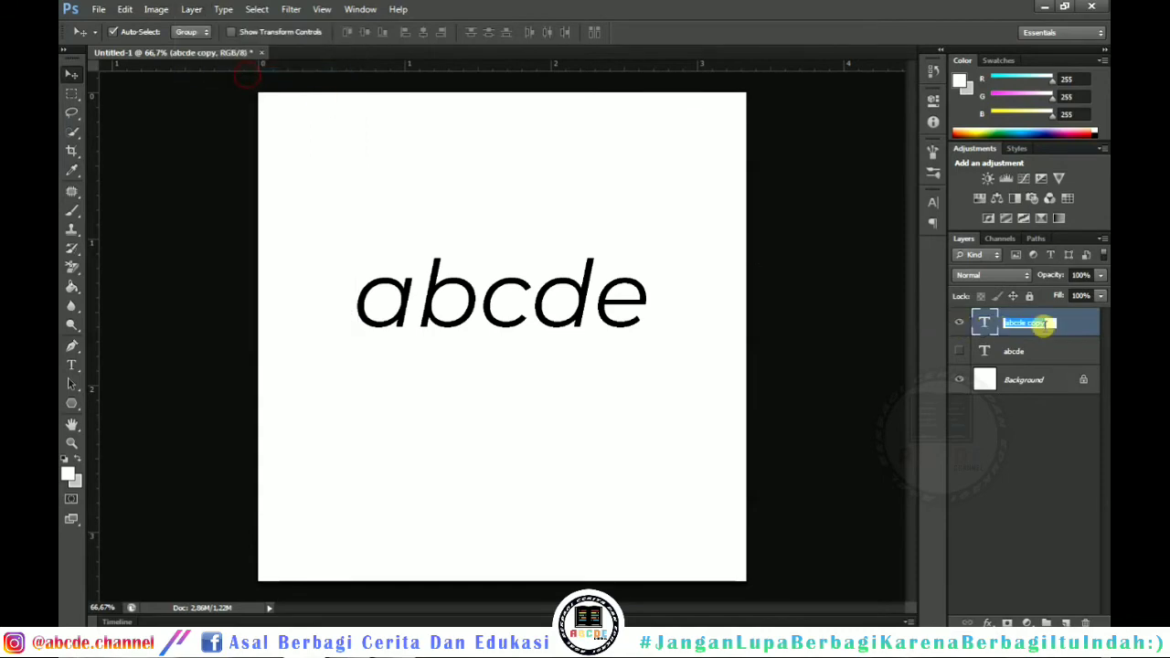
pyautogui.write('re')
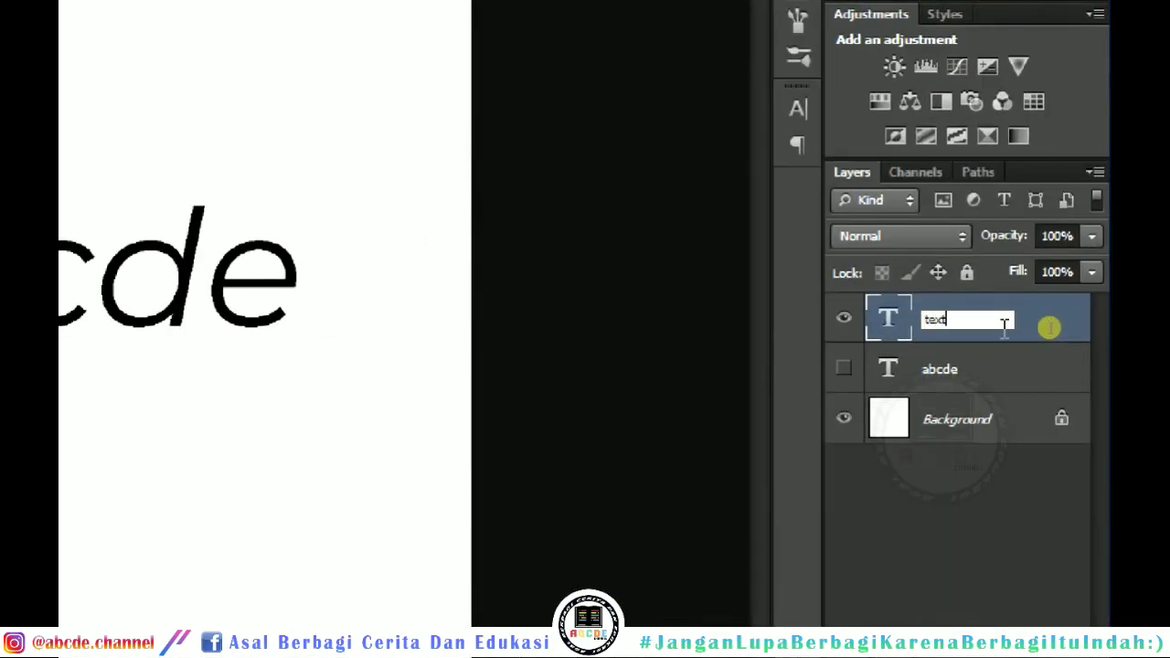
pyautogui.press('Return')
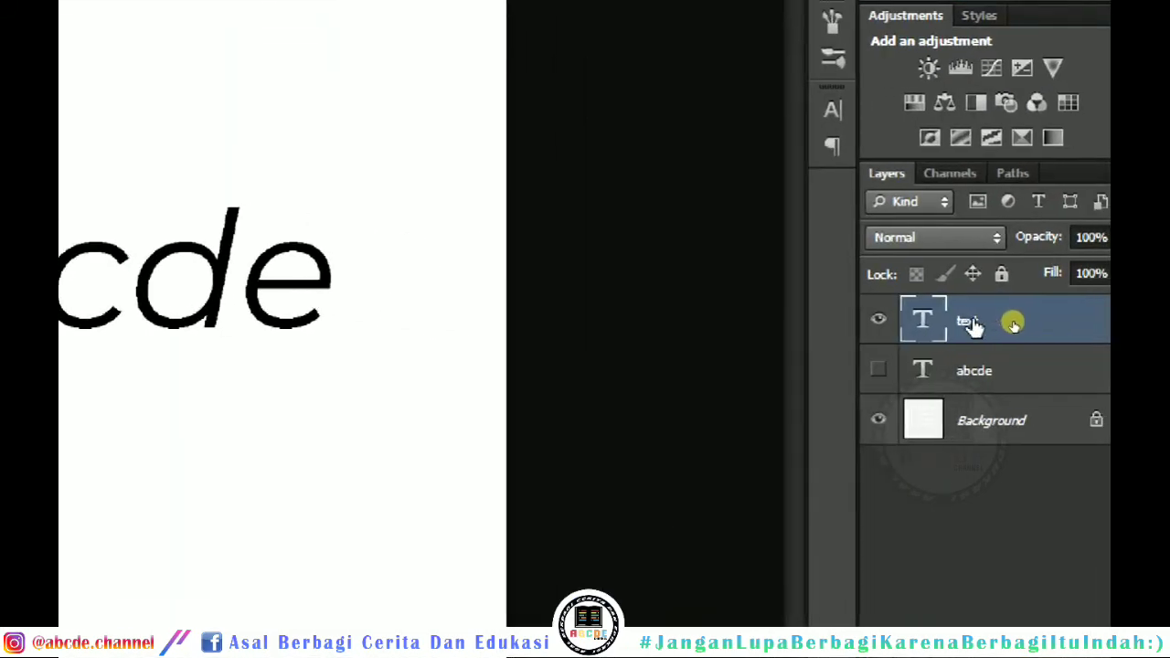
# Select the abcde layer, leaving the text layer's name as it is, and review the available layer commands.
pyautogui.doubleClick(972, 327)
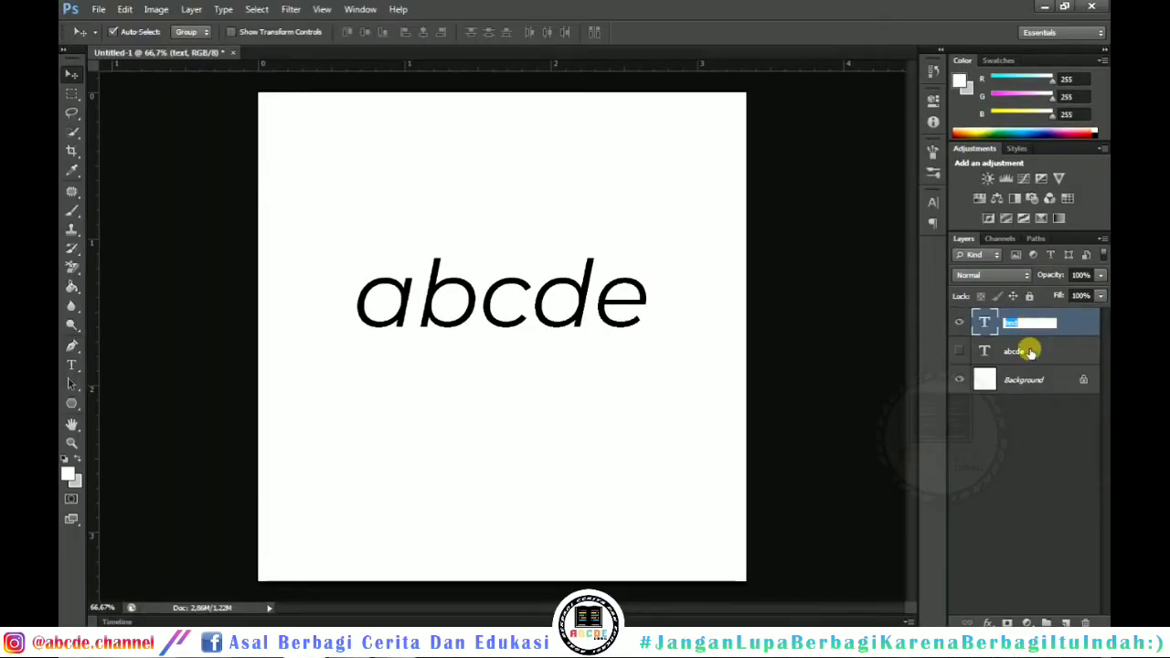
pyautogui.click(1026, 351)
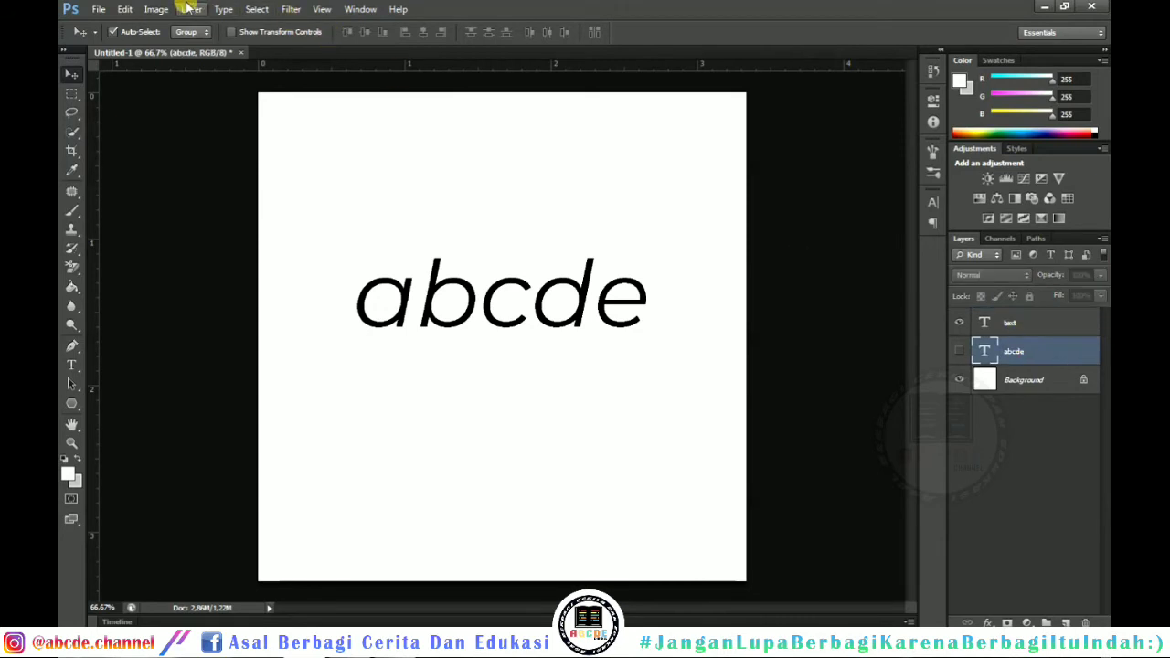
pyautogui.click(157, 9)
pyautogui.moveTo(193, 11)
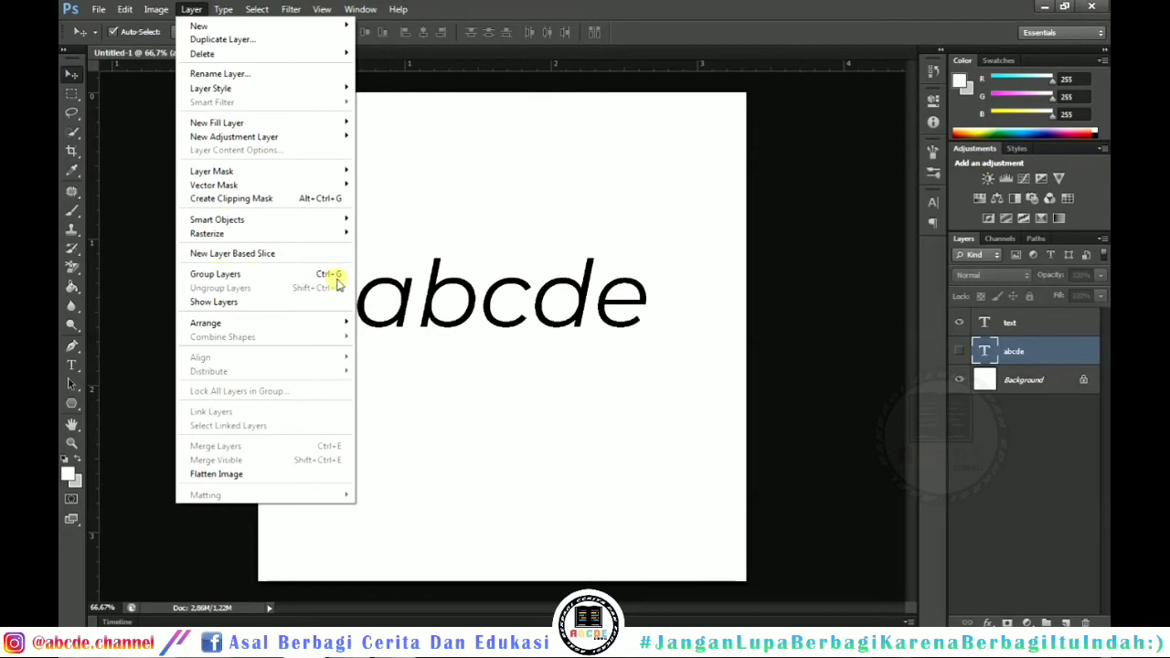
# Try grouping the text and abcde layers, and undo the grouping.
pyautogui.click(1034, 334)
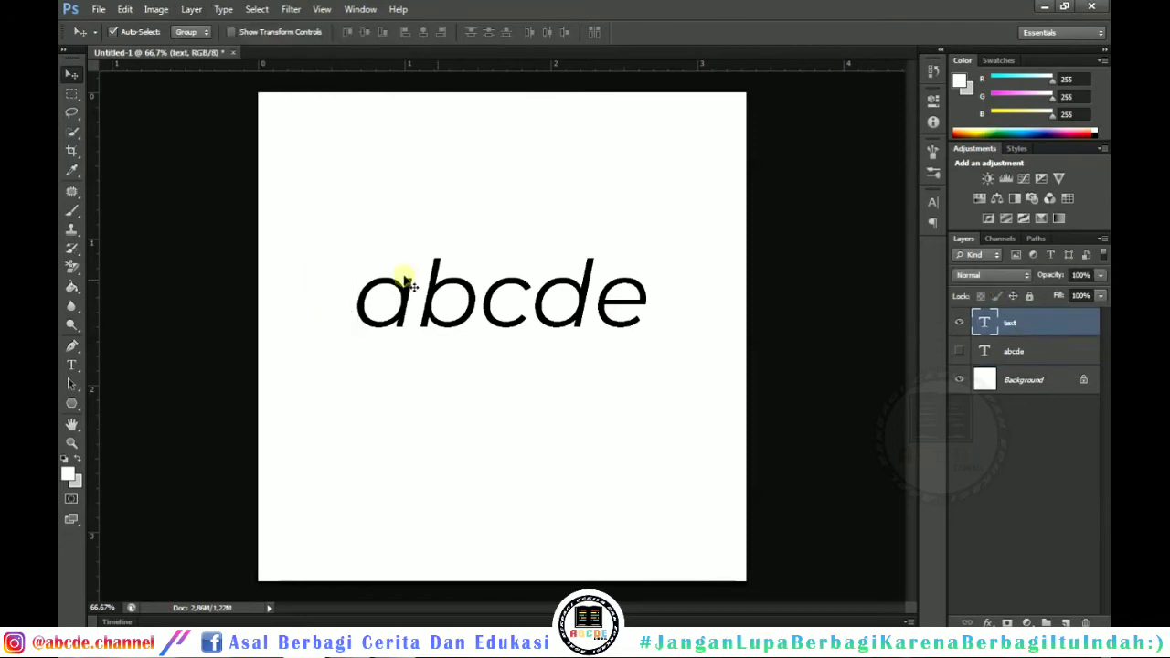
pyautogui.keyDown('ctrl'); pyautogui.click(1028, 353); pyautogui.keyUp('ctrl')
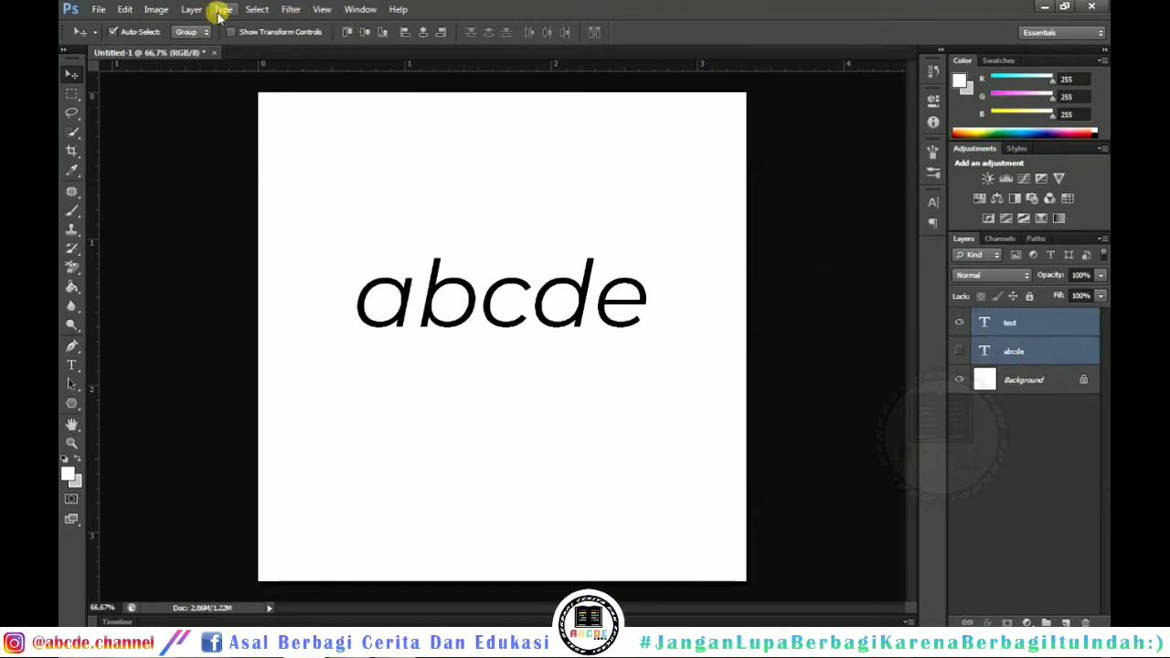
pyautogui.click(187, 9)
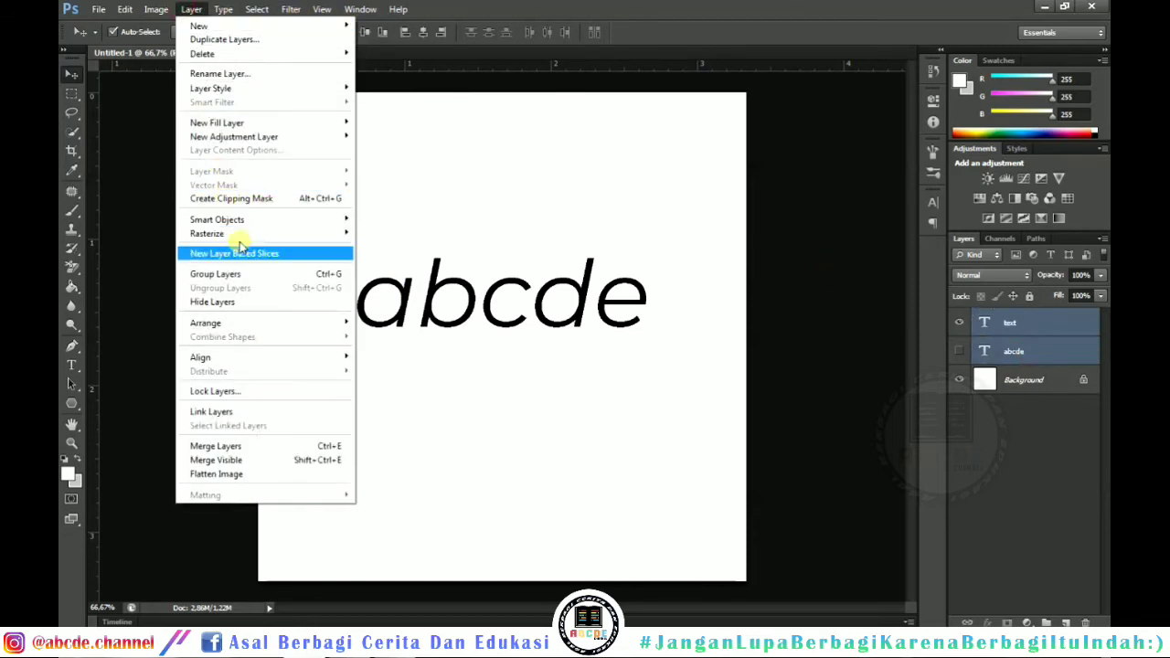
pyautogui.click(256, 274)
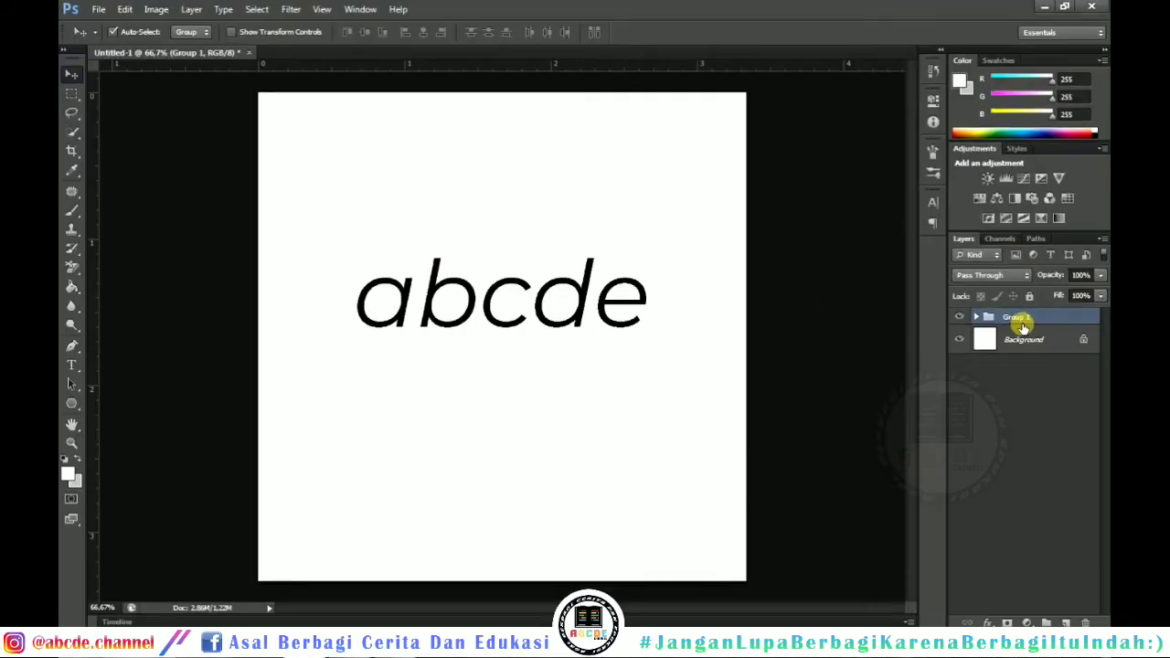
pyautogui.hotkey('ctrl', 'z')
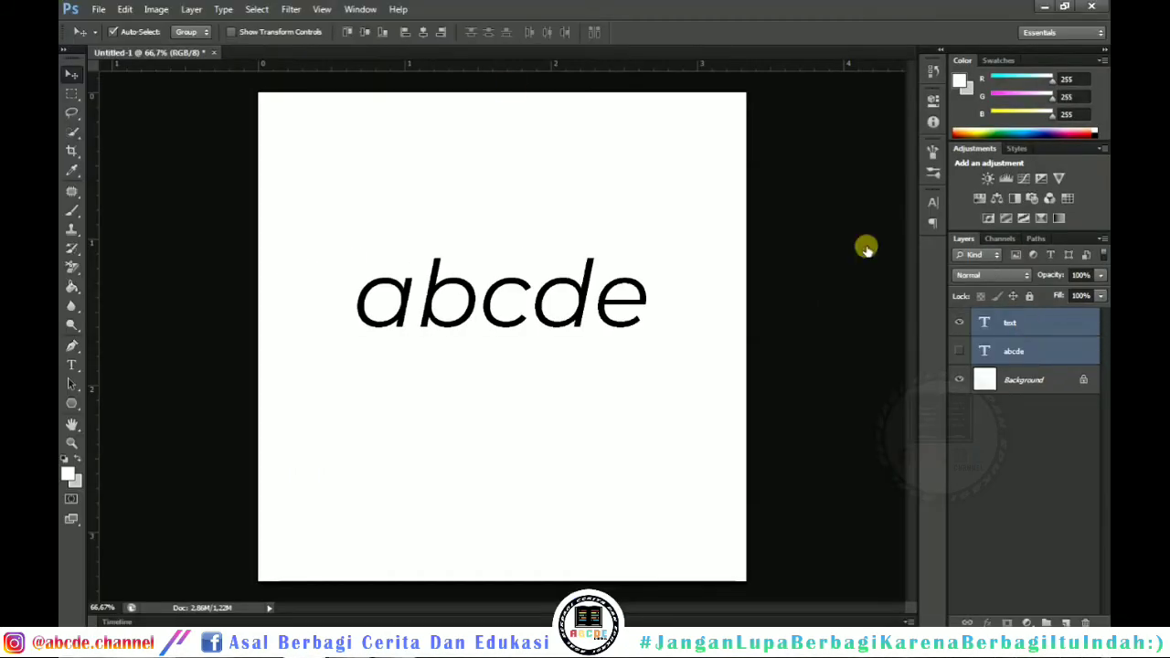
# Group the text and abcde layers into one layer group.
pyautogui.click(223, 9)
pyautogui.moveTo(191, 11)
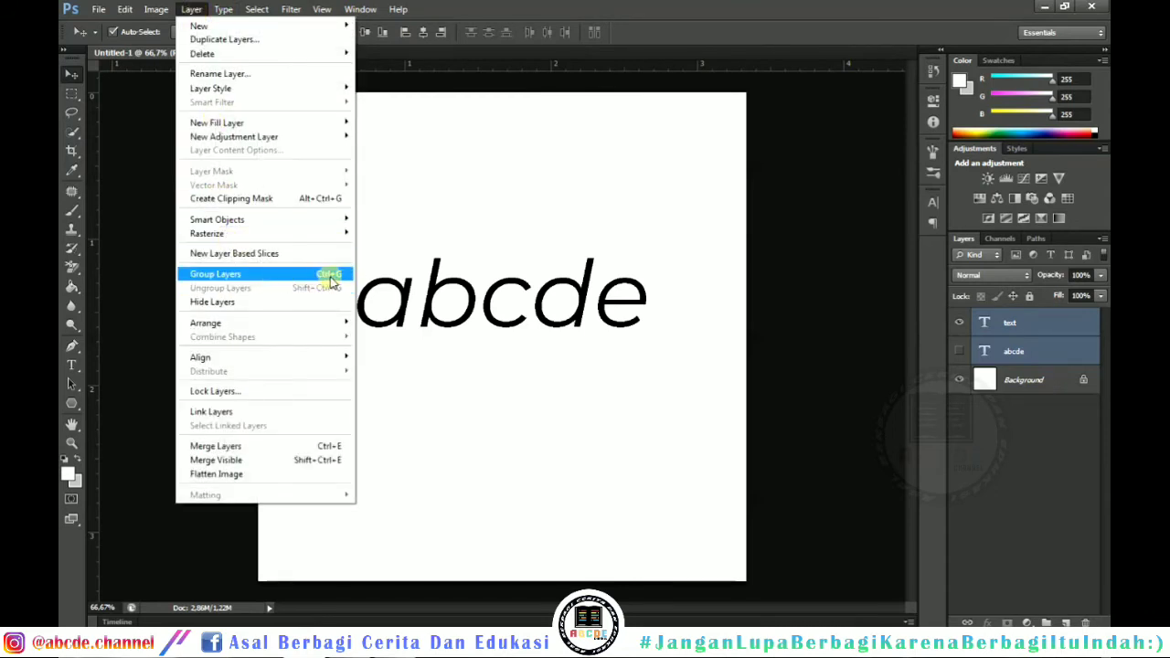
pyautogui.click(1011, 350)
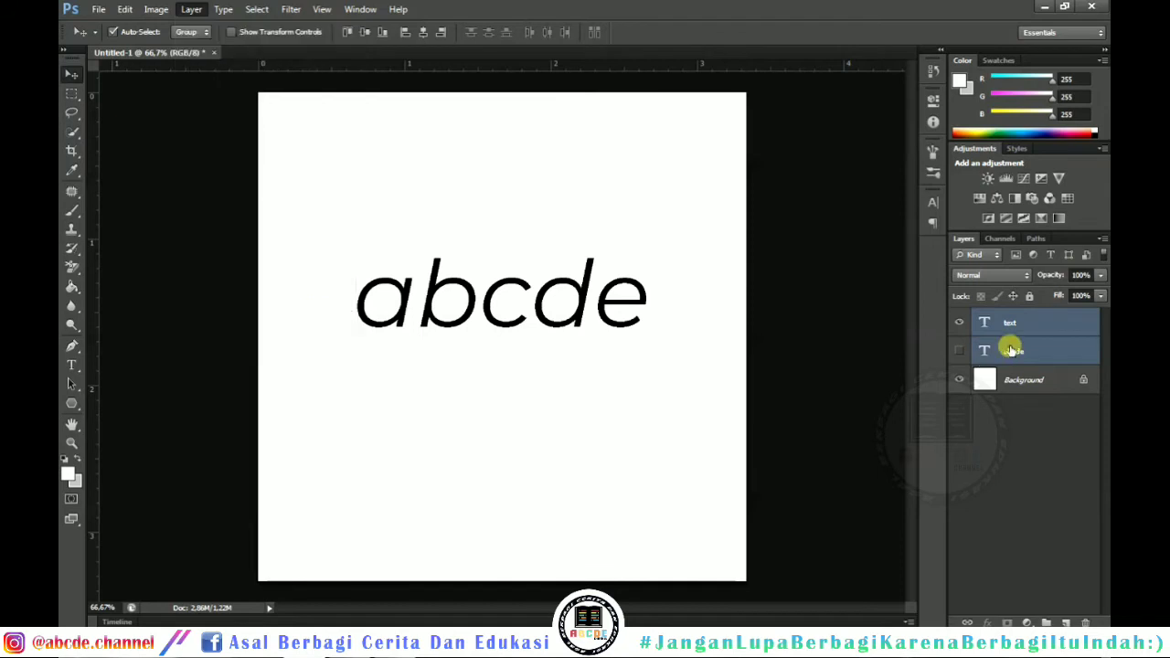
pyautogui.doubleClick(1015, 351)
pyautogui.keyDown('ctrl'); pyautogui.click(1028, 325); pyautogui.keyUp('ctrl')
pyautogui.hotkey('ctrl', 'g')
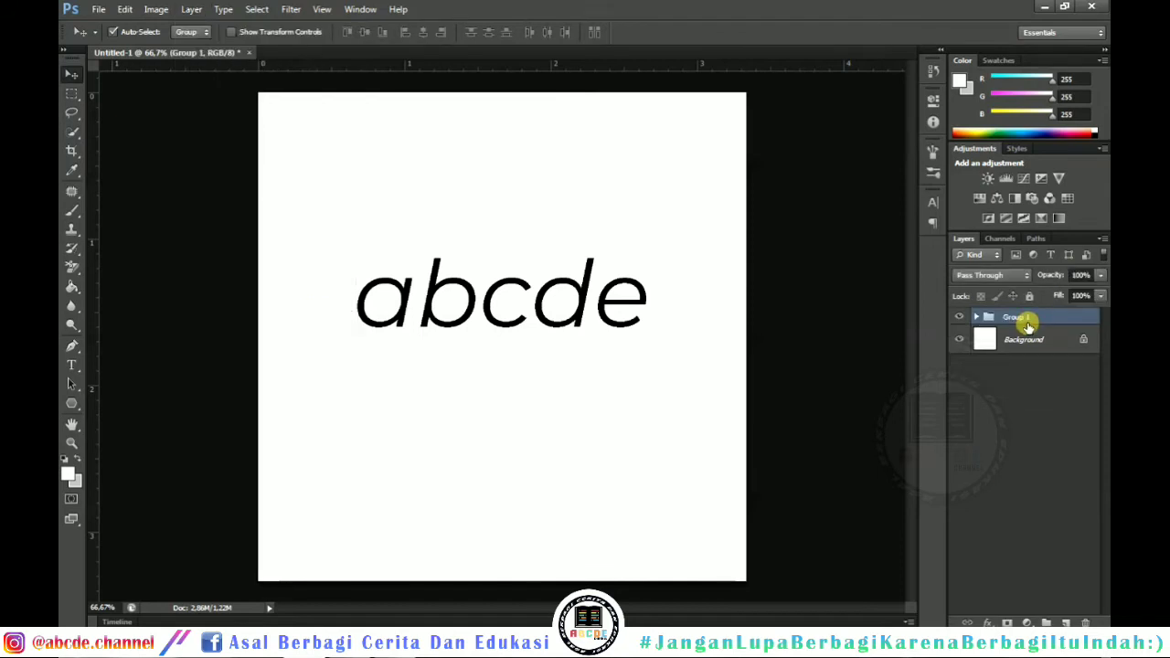
# Hide and show the layer group once, and expand it to select the abcde layer inside.
pyautogui.click(962, 318)
pyautogui.click(960, 317)
pyautogui.click(976, 317)
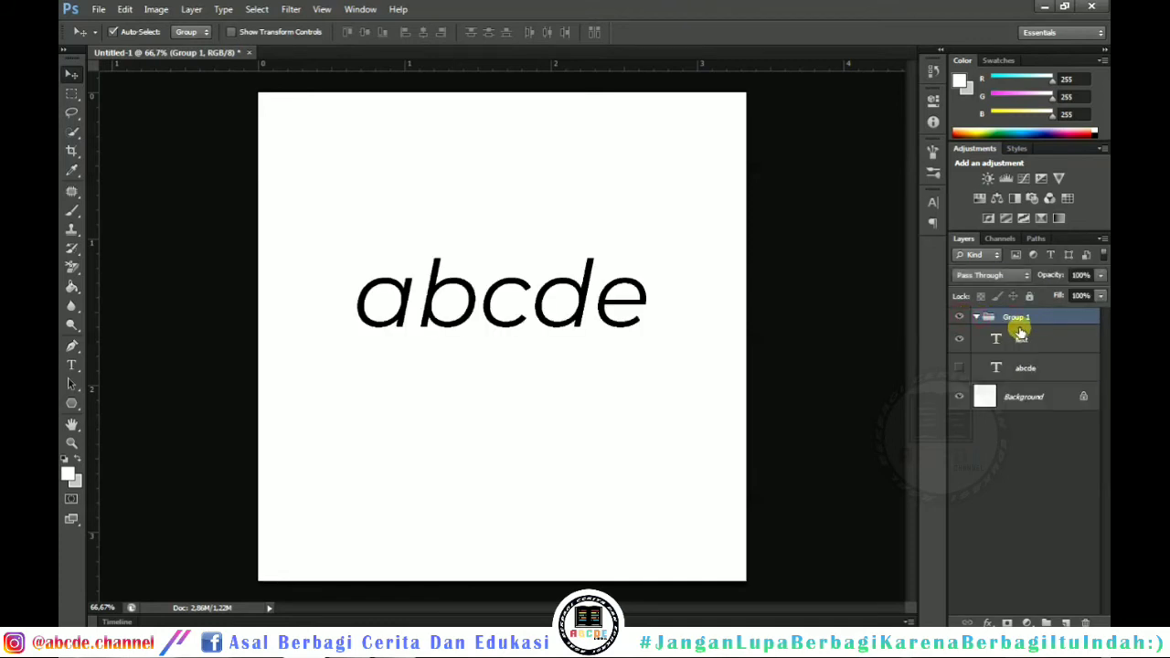
pyautogui.click(1023, 343)
pyautogui.click(1028, 365)
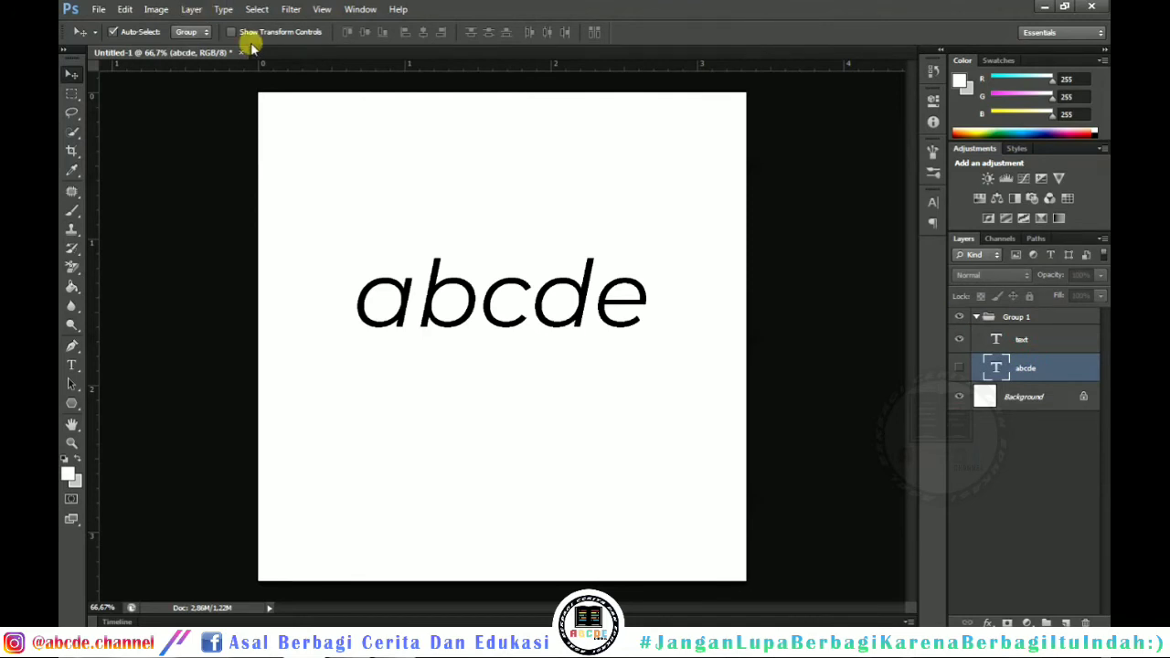
# Review the layer and type commands, and view the Character settings of the abcde layer before closing them.
pyautogui.click(192, 9)
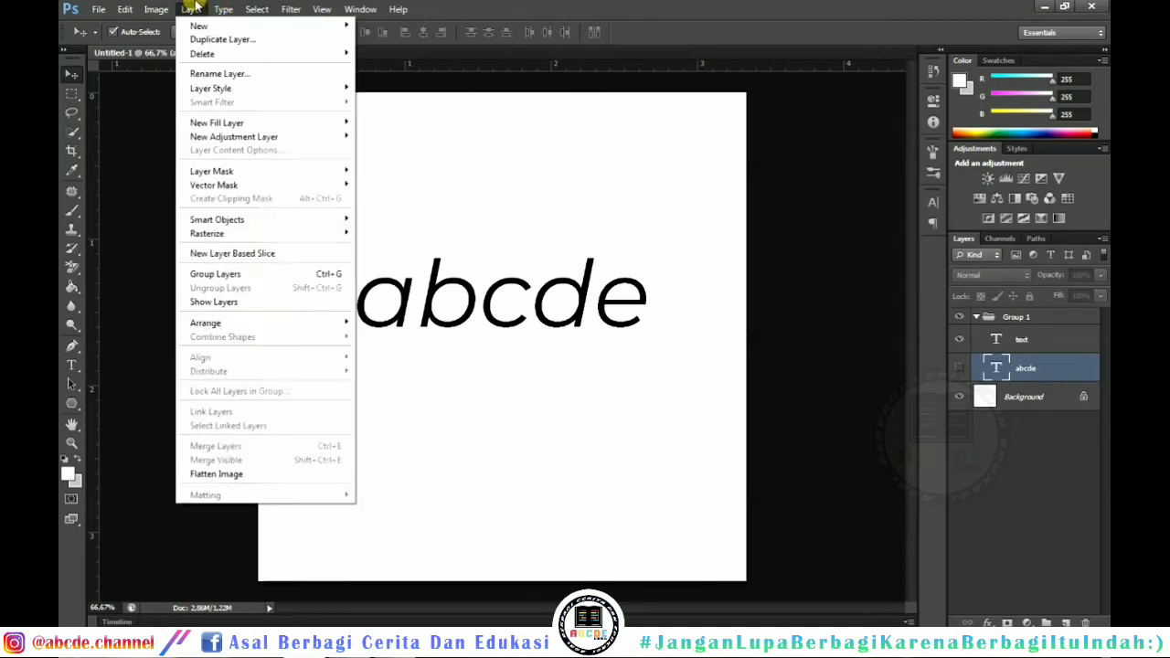
pyautogui.moveTo(218, 8)
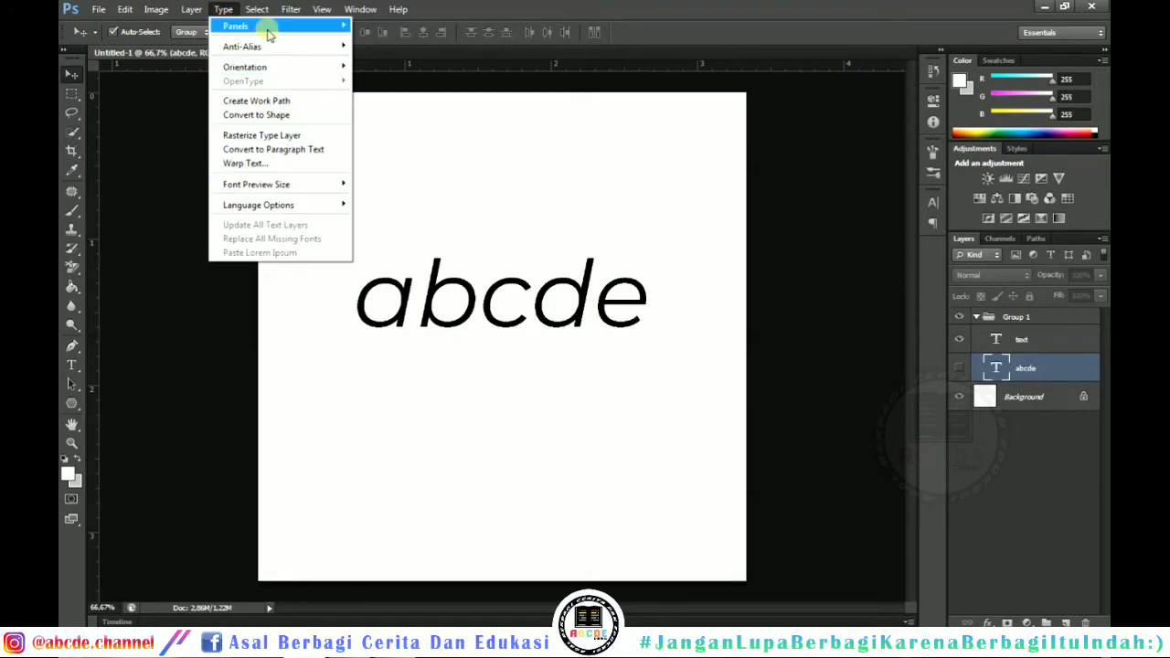
pyautogui.moveTo(337, 29)
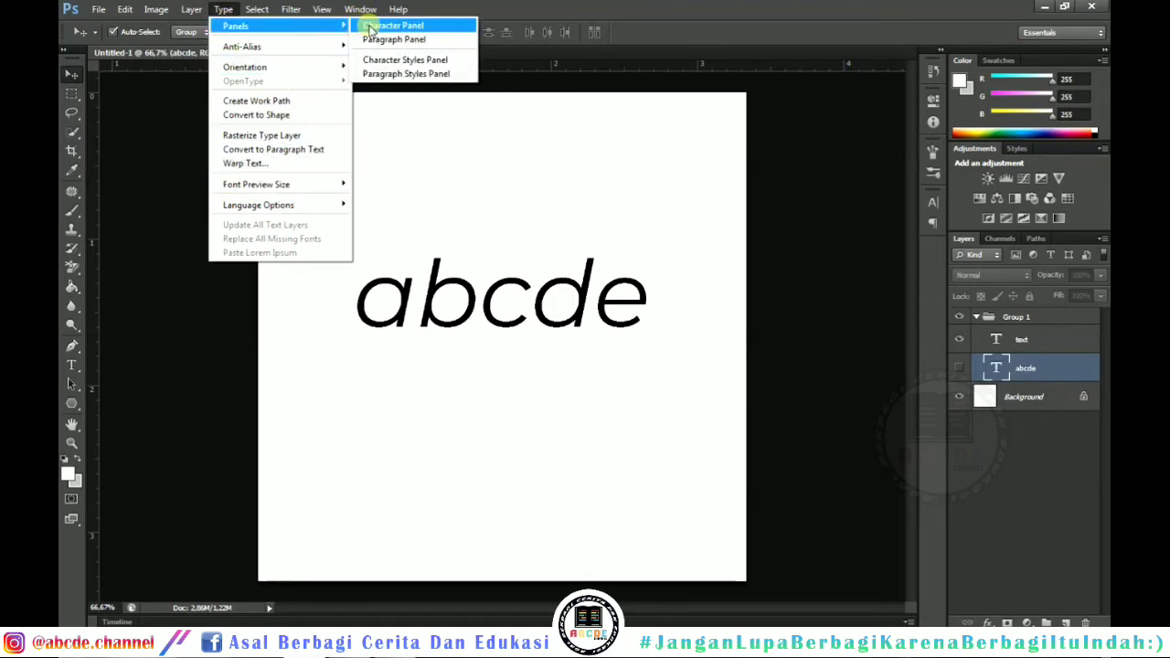
pyautogui.click(370, 28)
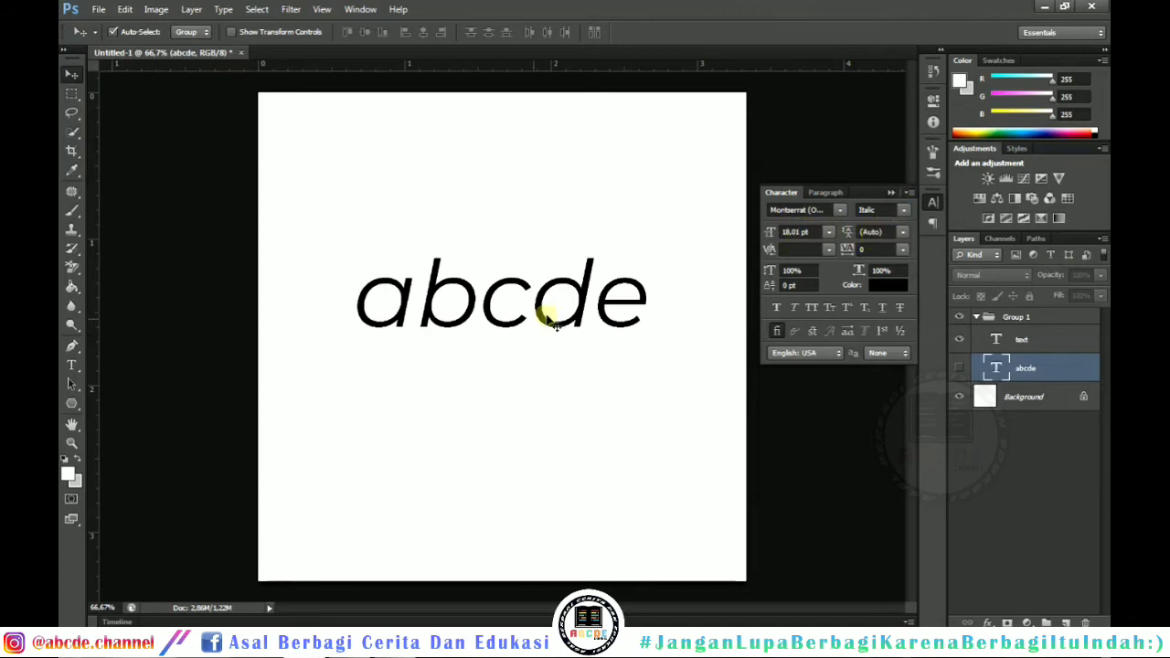
pyautogui.click(890, 193)
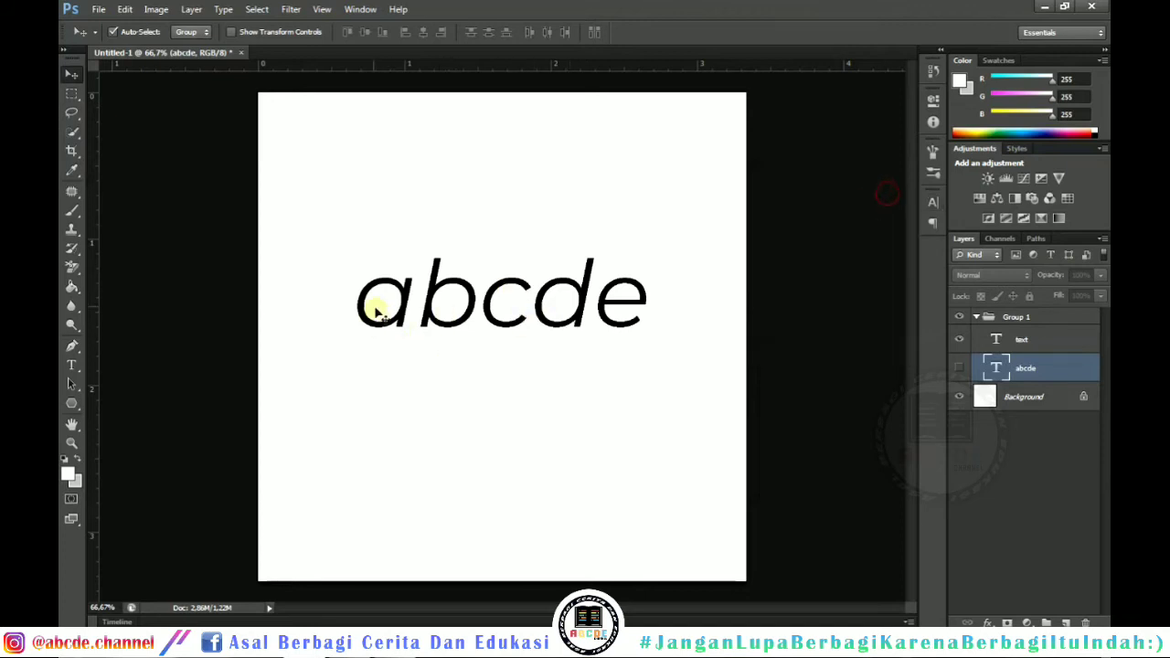
# Select all the characters of the text layer with the Type tool and open the Character settings.
pyautogui.click(1017, 335)
pyautogui.click(71, 348)
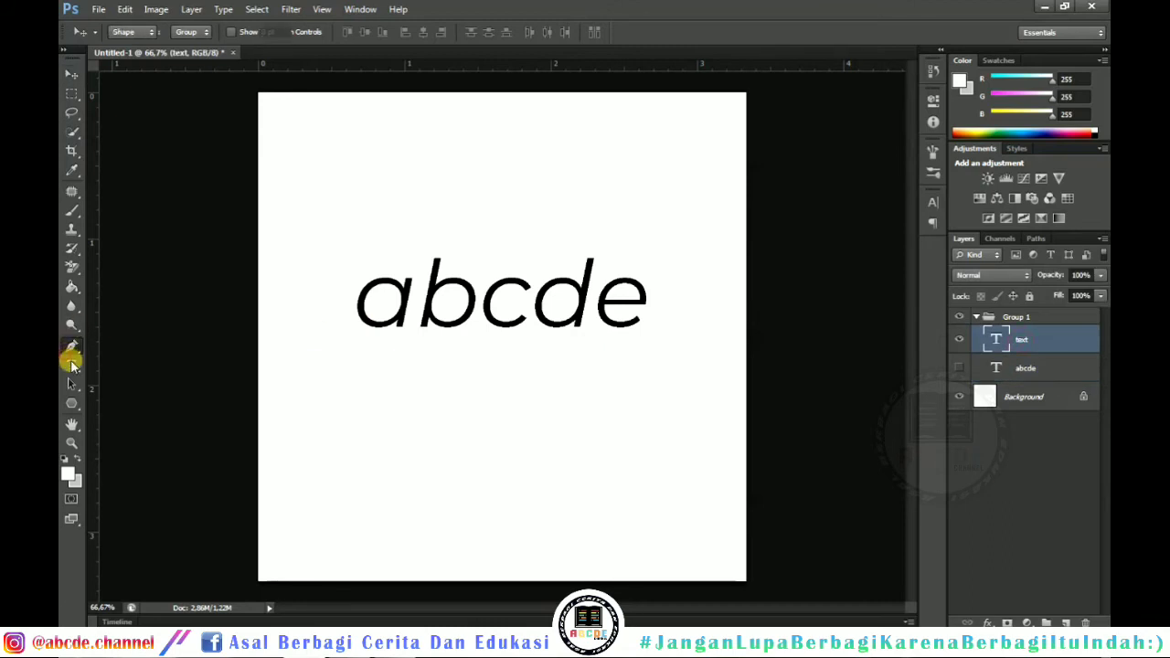
pyautogui.click(71, 365)
pyautogui.moveTo(358, 295); pyautogui.dragTo(647, 295)
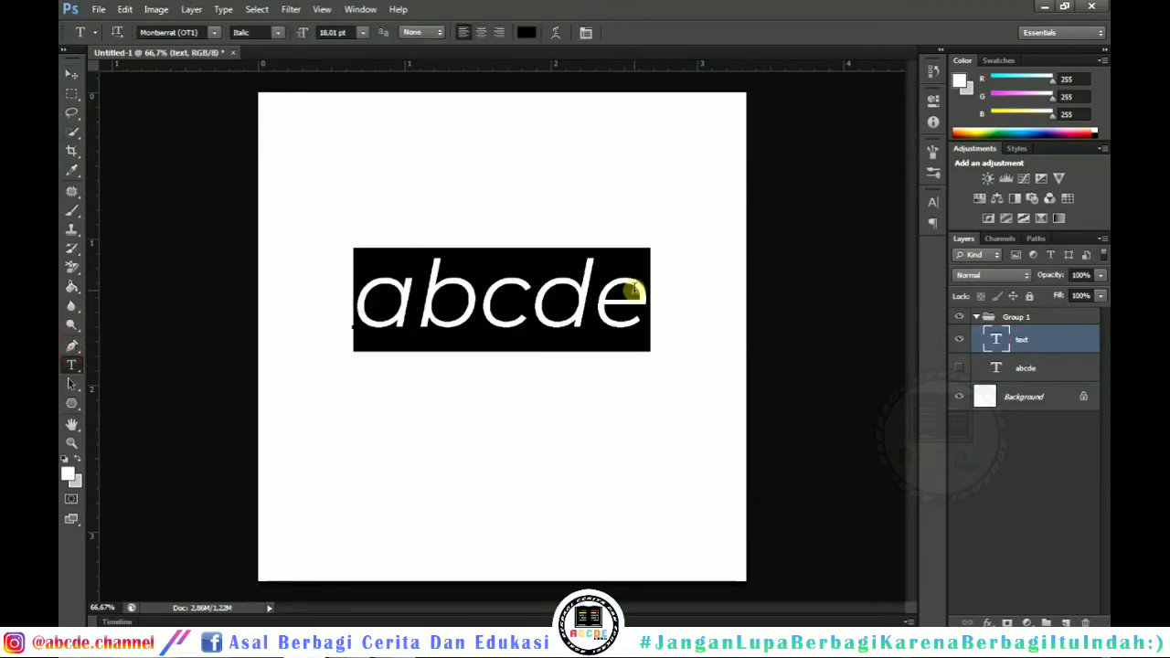
pyautogui.click(224, 9)
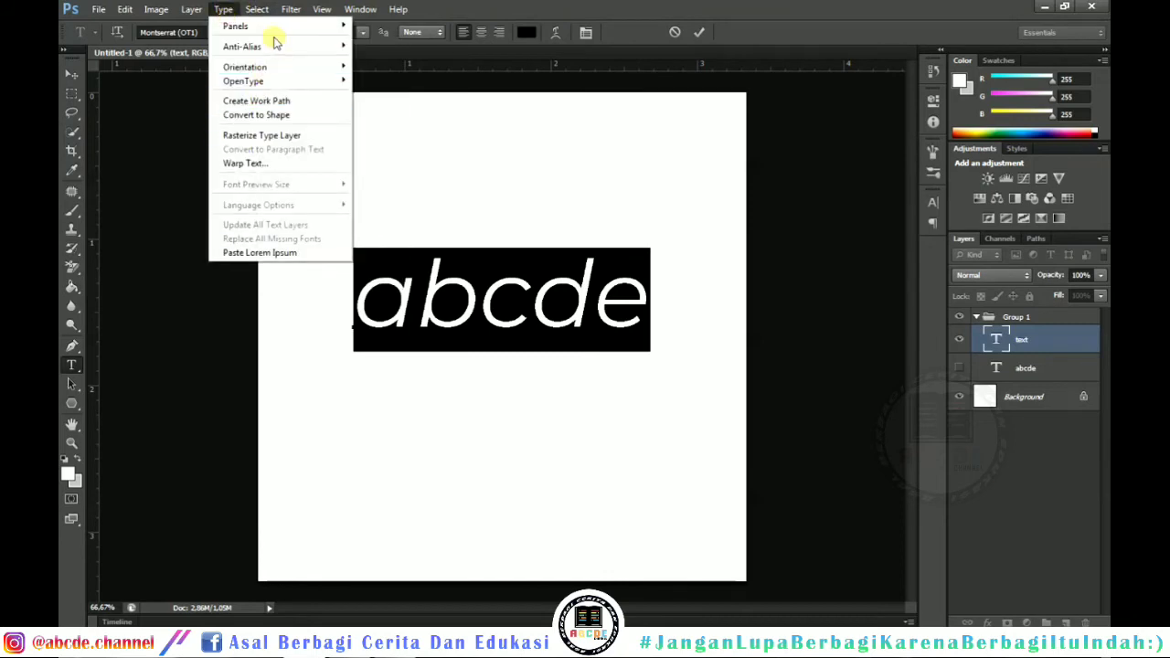
pyautogui.moveTo(338, 35)
pyautogui.click(384, 26)
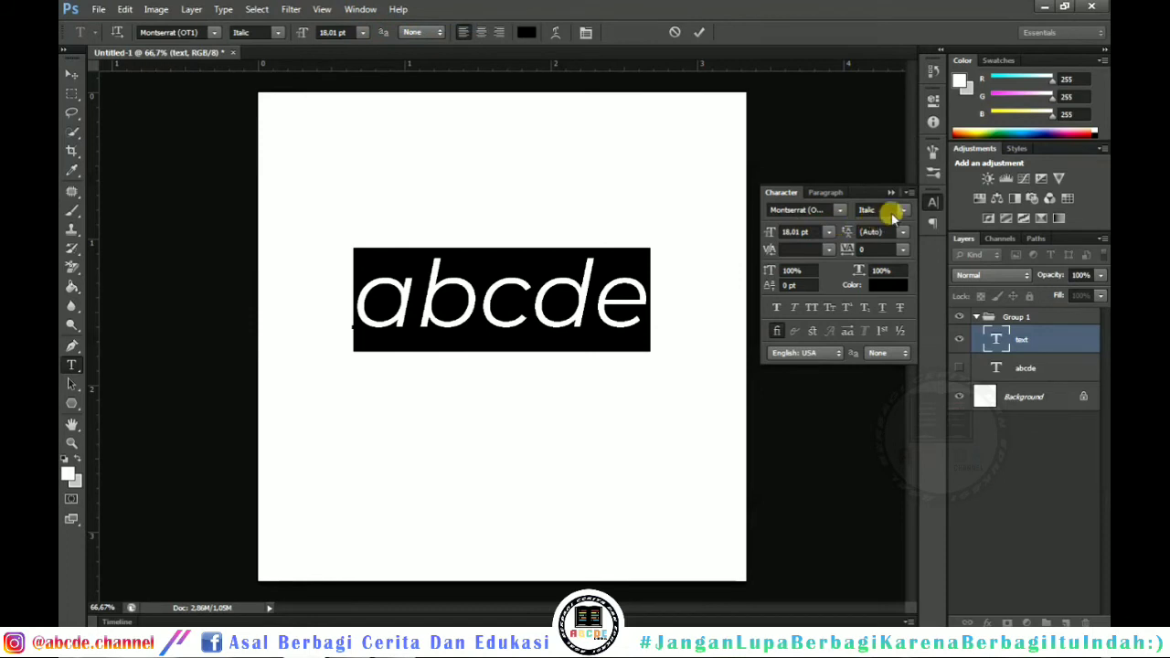
# Try font sizes of 11 pt and 24 pt on the selected "abcde" text, and settle on 10 pt.
pyautogui.click(827, 233)
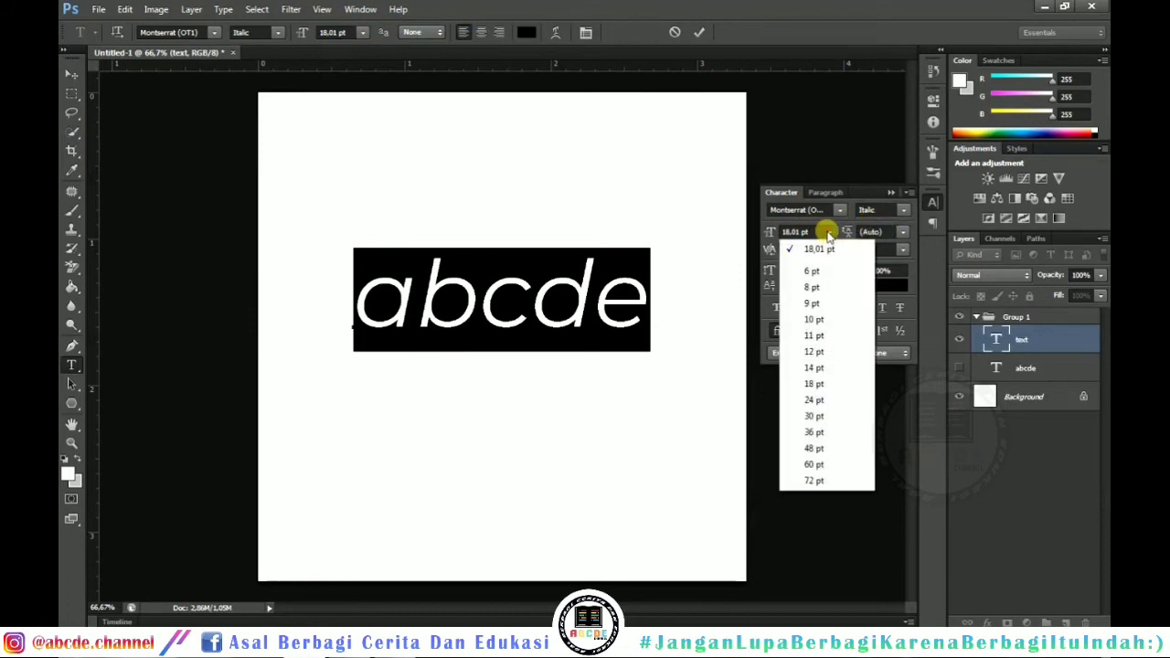
pyautogui.click(814, 335)
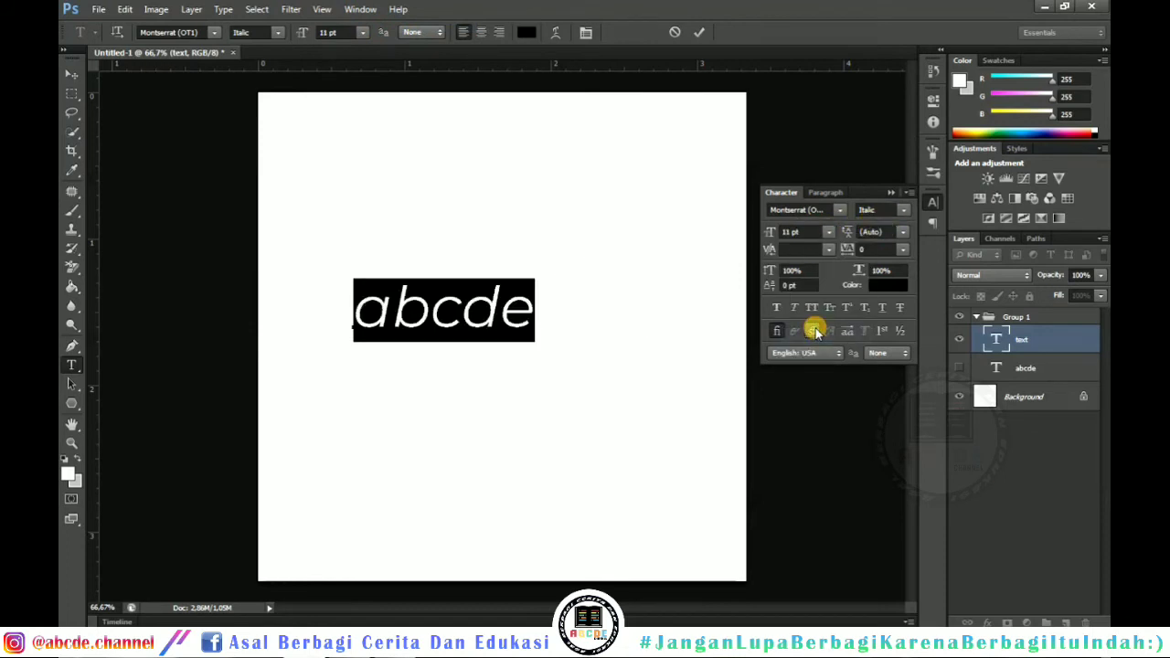
pyautogui.click(826, 233)
pyautogui.click(829, 402)
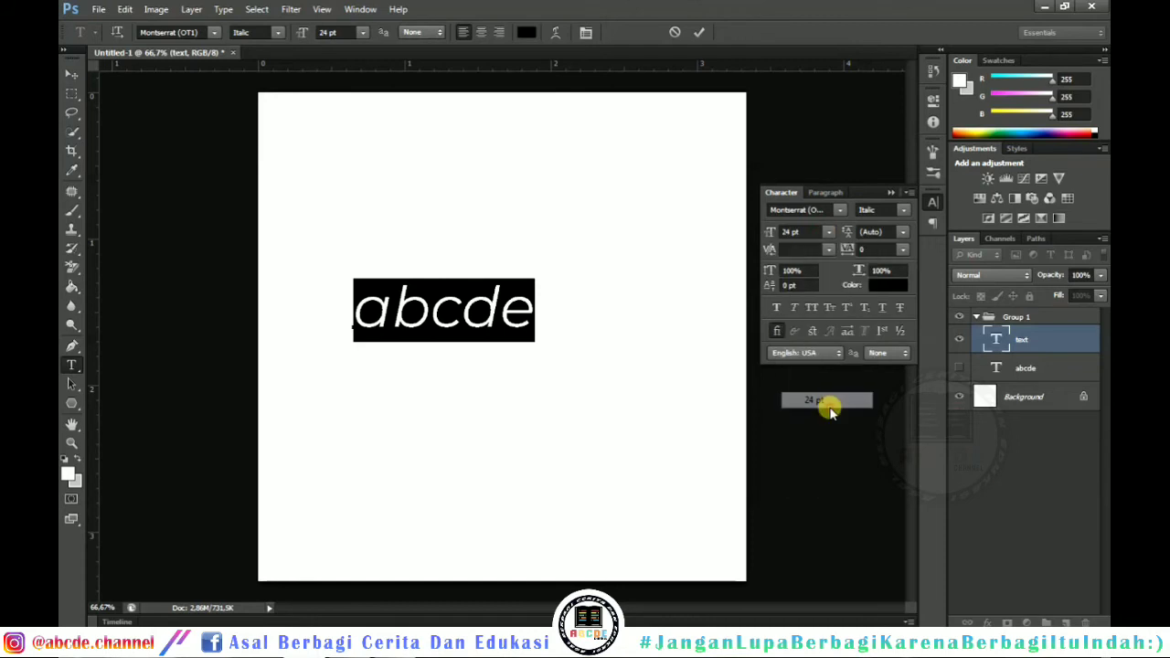
pyautogui.click(822, 232)
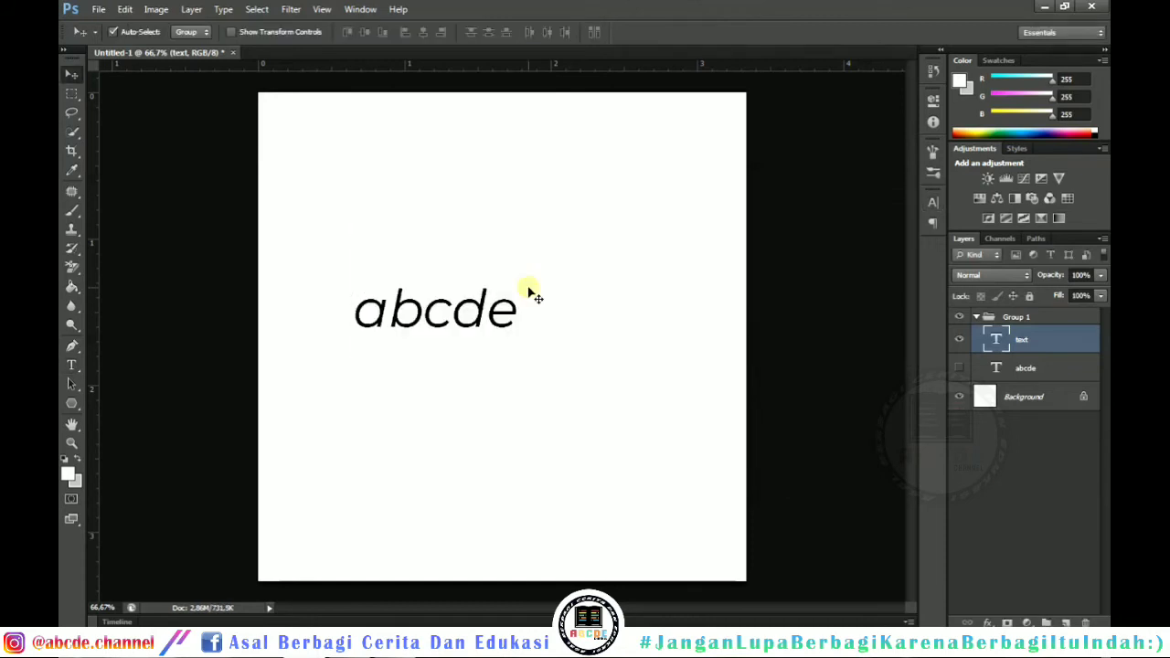
# Check the Character settings of the text layer again, and review the type commands.
pyautogui.click(933, 202)
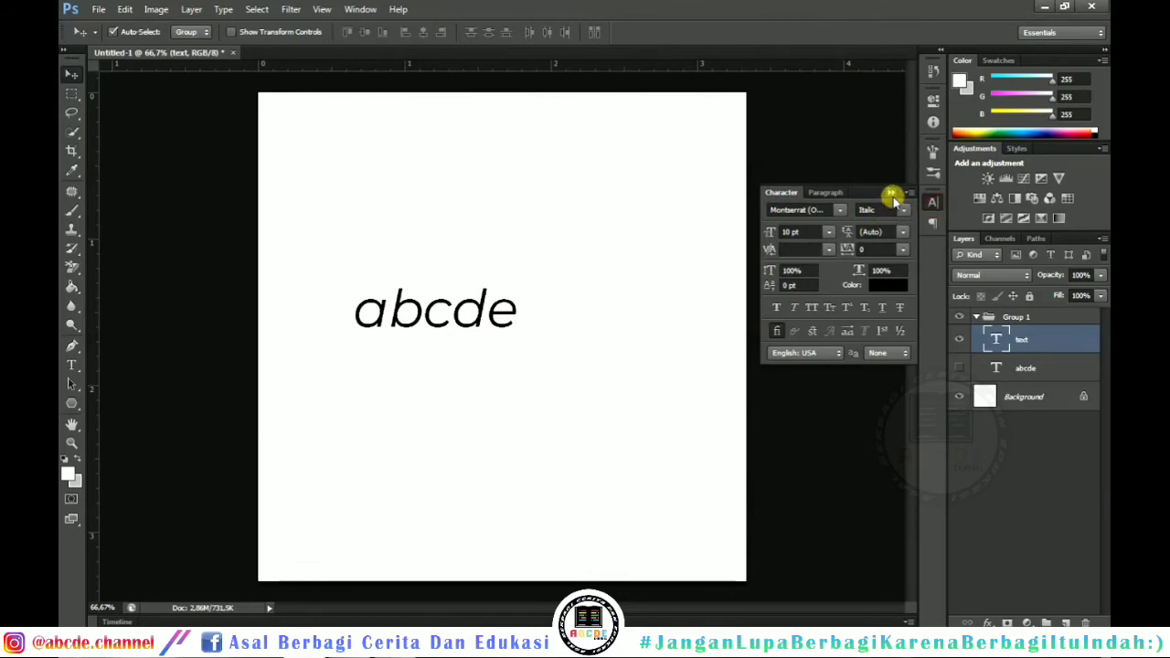
pyautogui.click(891, 195)
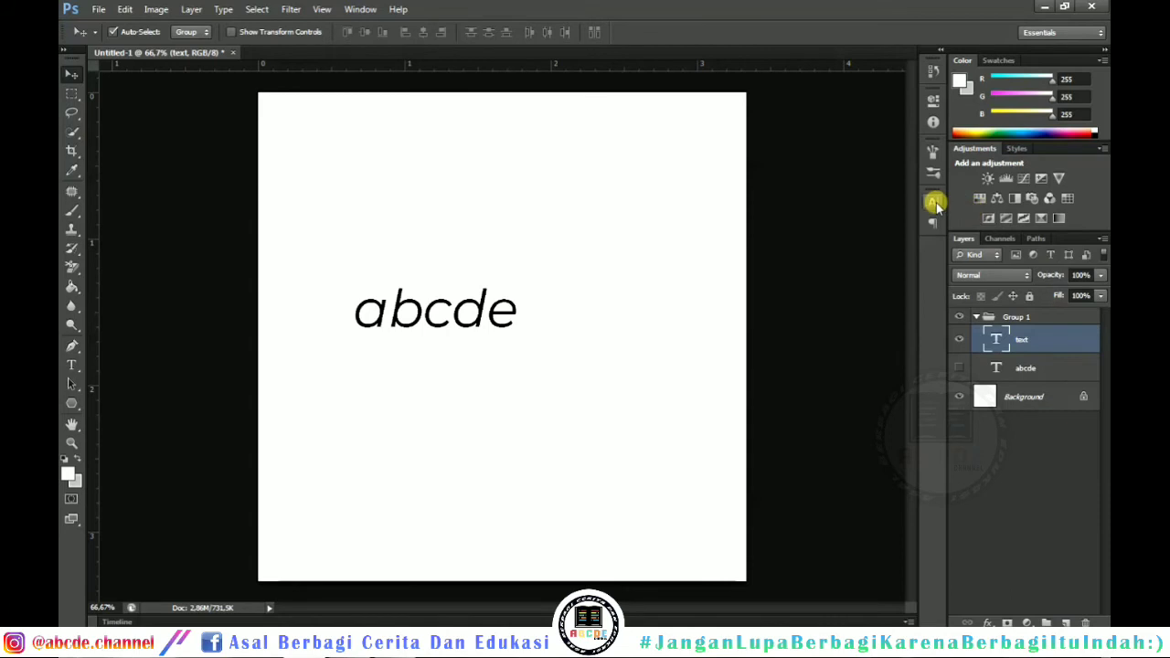
pyautogui.click(223, 9)
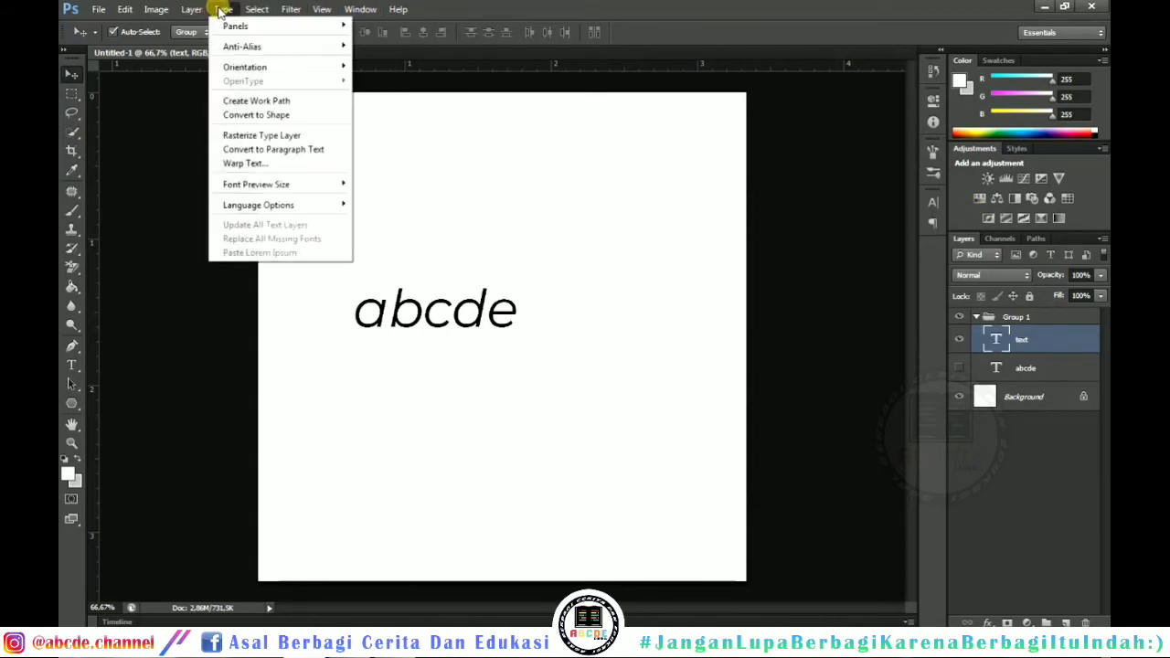
pyautogui.click(501, 224)
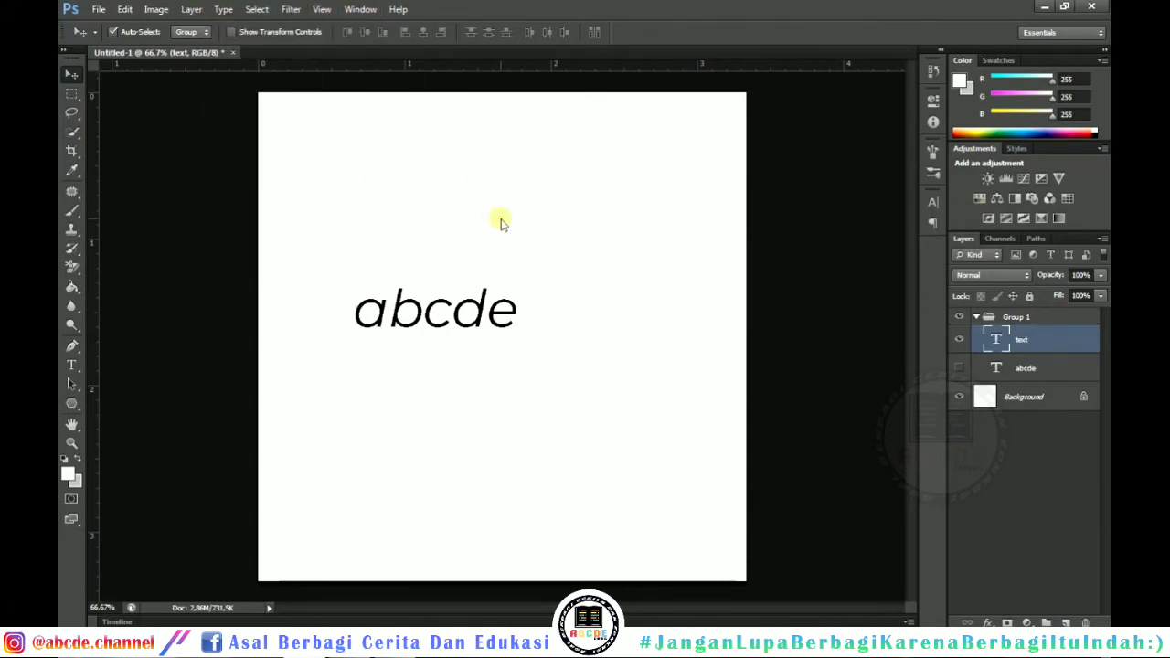
# Browse the filter categories, try to open the Filter Gallery on the text layer, and decline rasterizing the type.
pyautogui.click(292, 9)
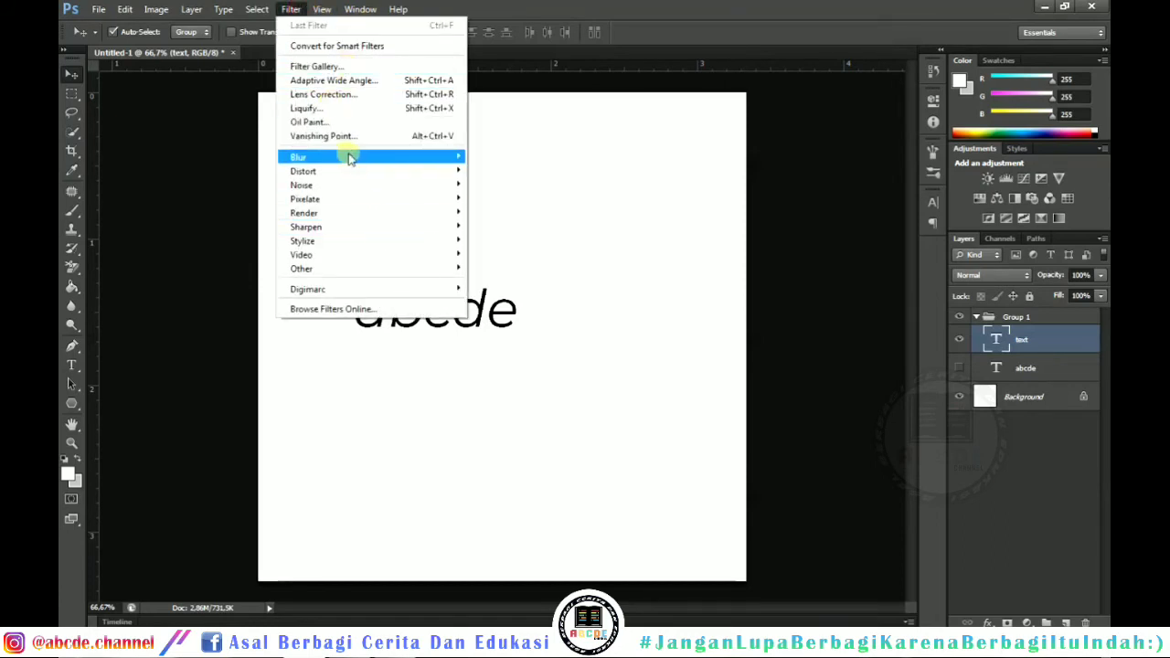
pyautogui.moveTo(348, 157)
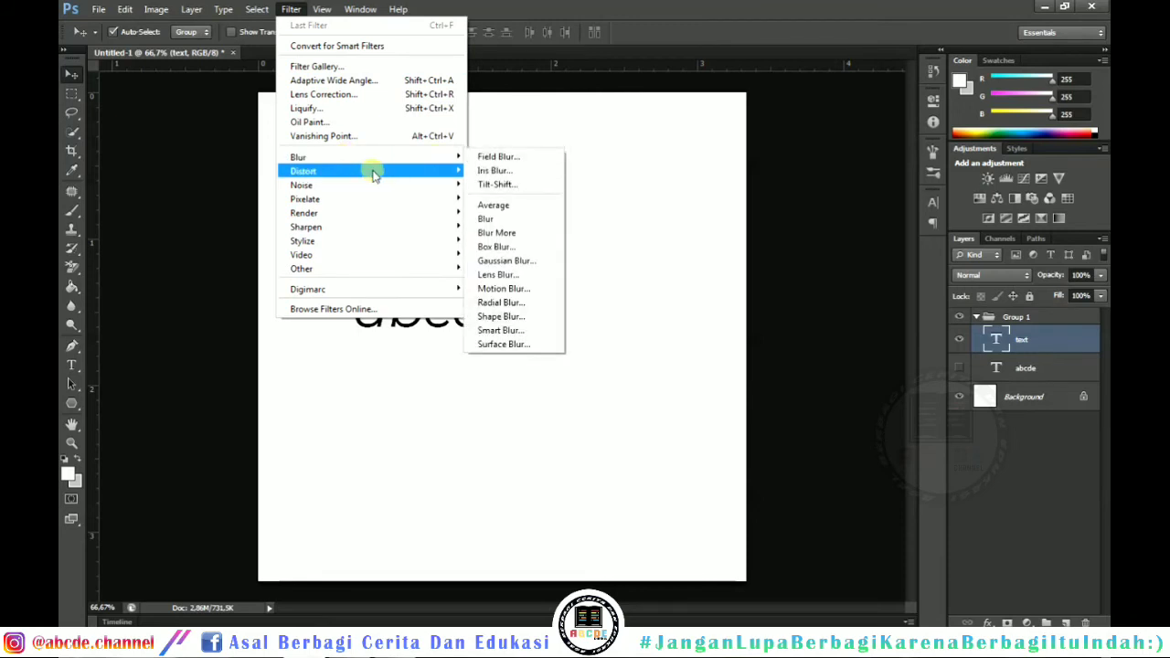
pyautogui.click(311, 66)
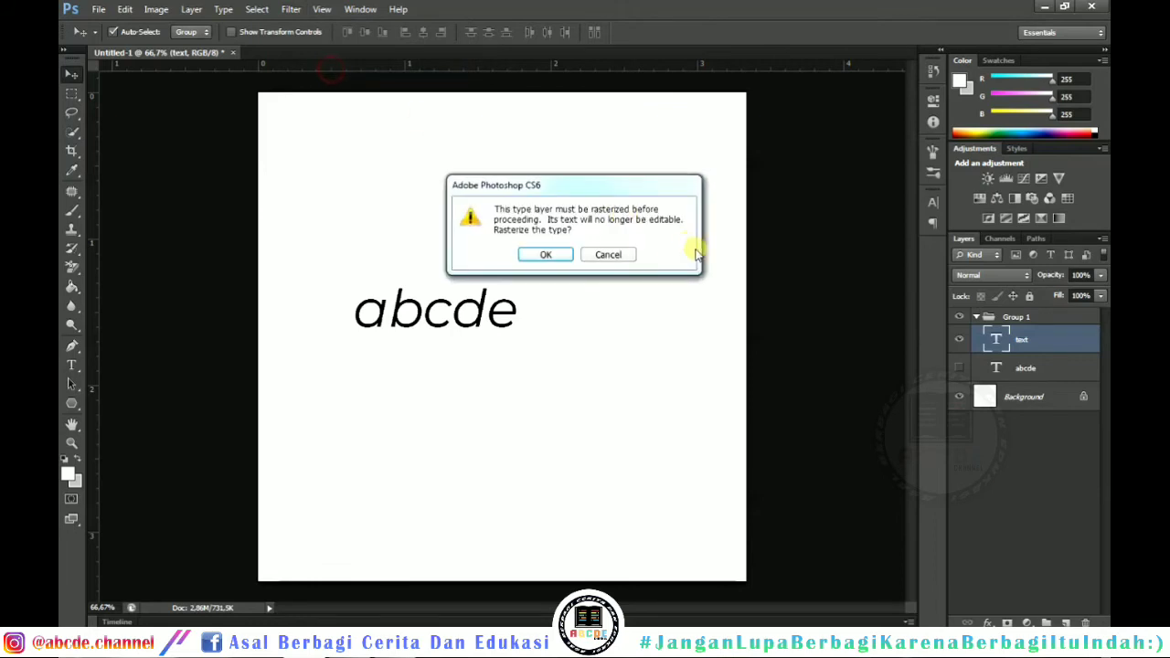
pyautogui.click(610, 256)
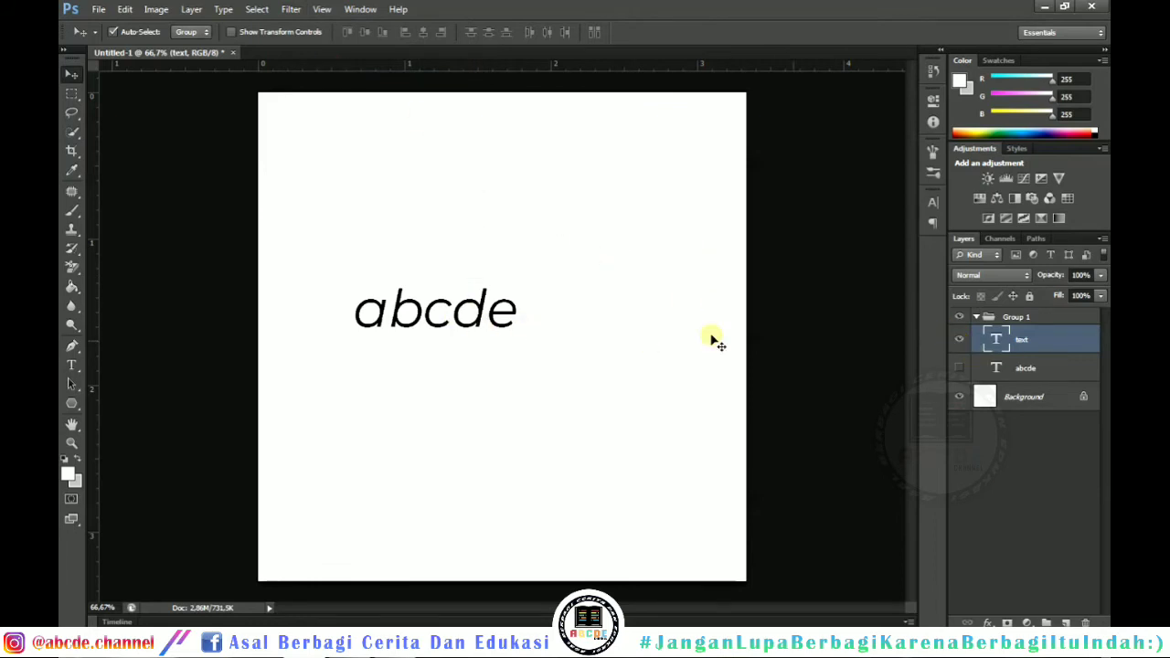
# Hide the text layer and check which filters are available for it while it is hidden.
pyautogui.click(960, 339)
pyautogui.click(284, 9)
pyautogui.click(289, 9)
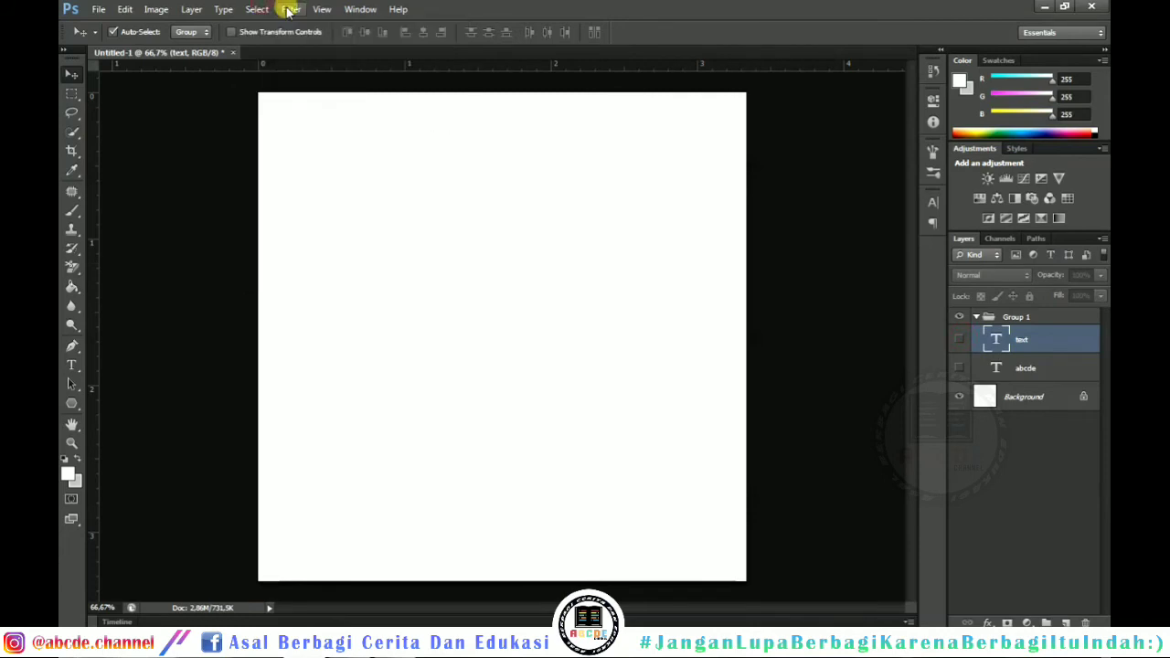
pyautogui.click(291, 9)
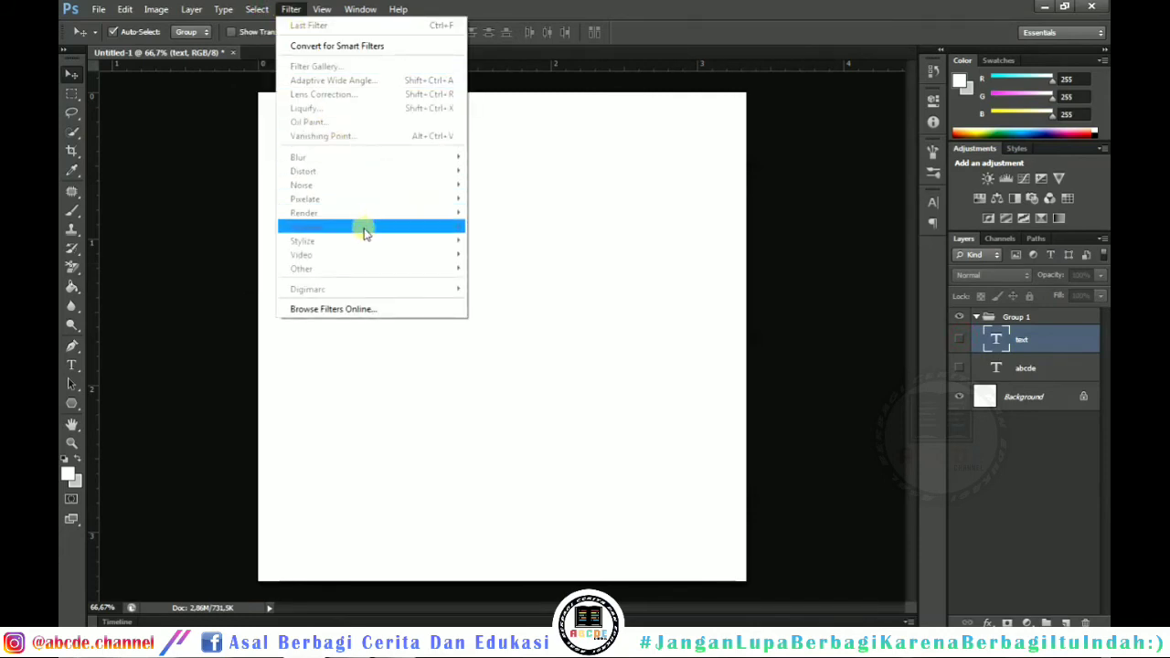
# Review the view commands and show the grid over the canvas.
pyautogui.moveTo(331, 10)
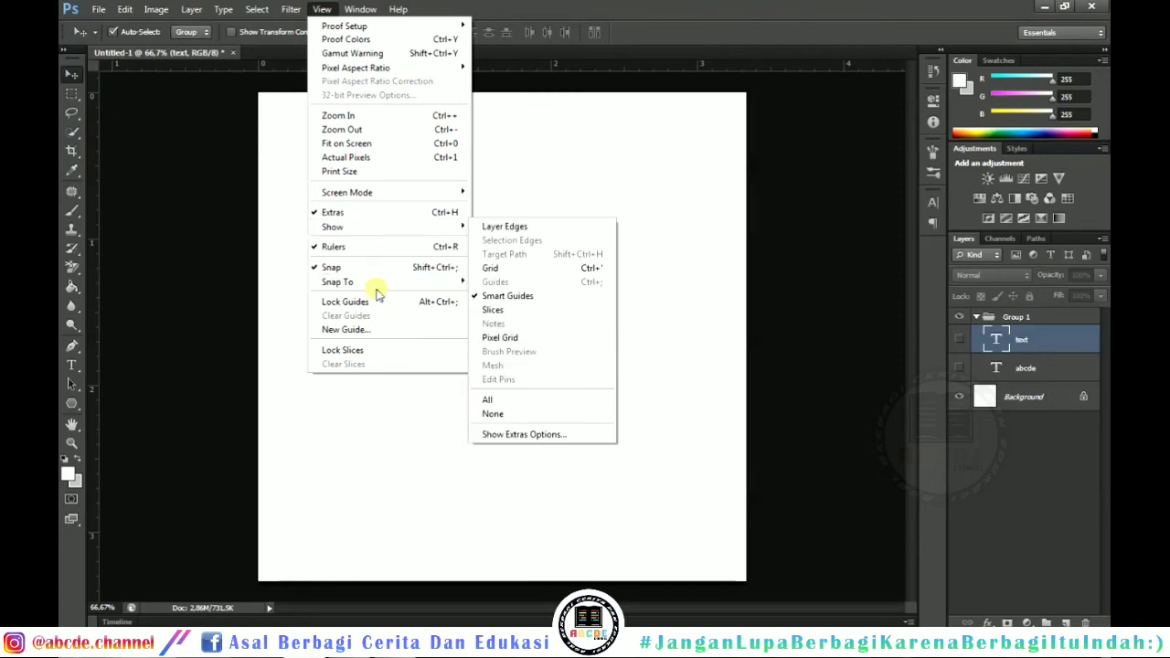
pyautogui.moveTo(398, 235)
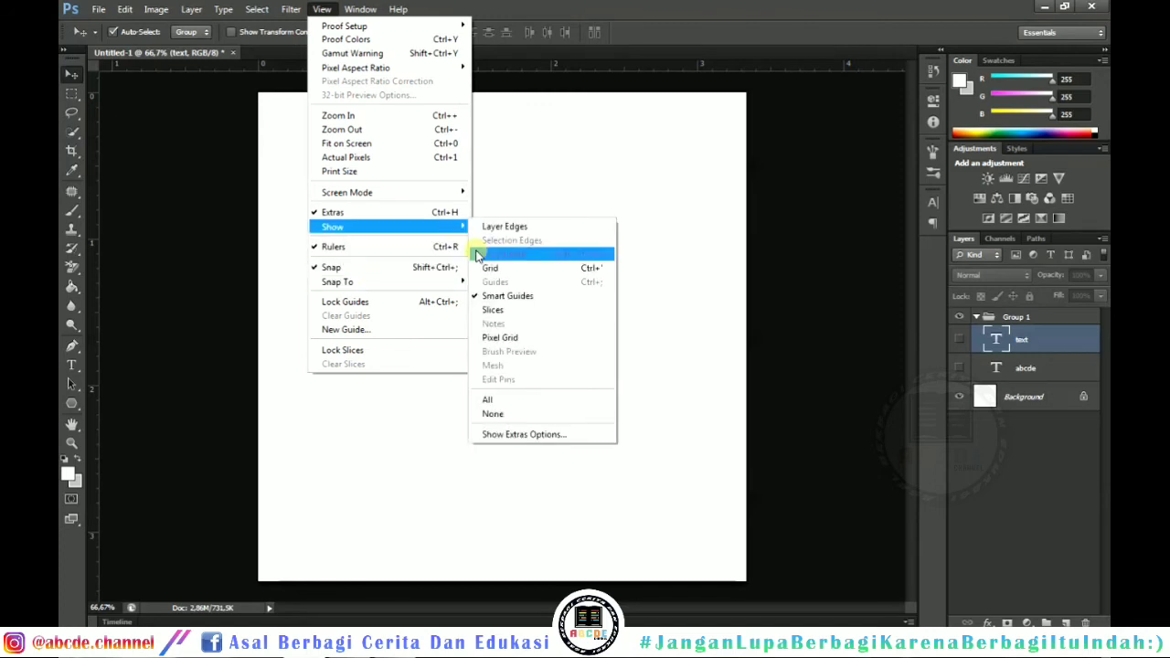
pyautogui.click(504, 267)
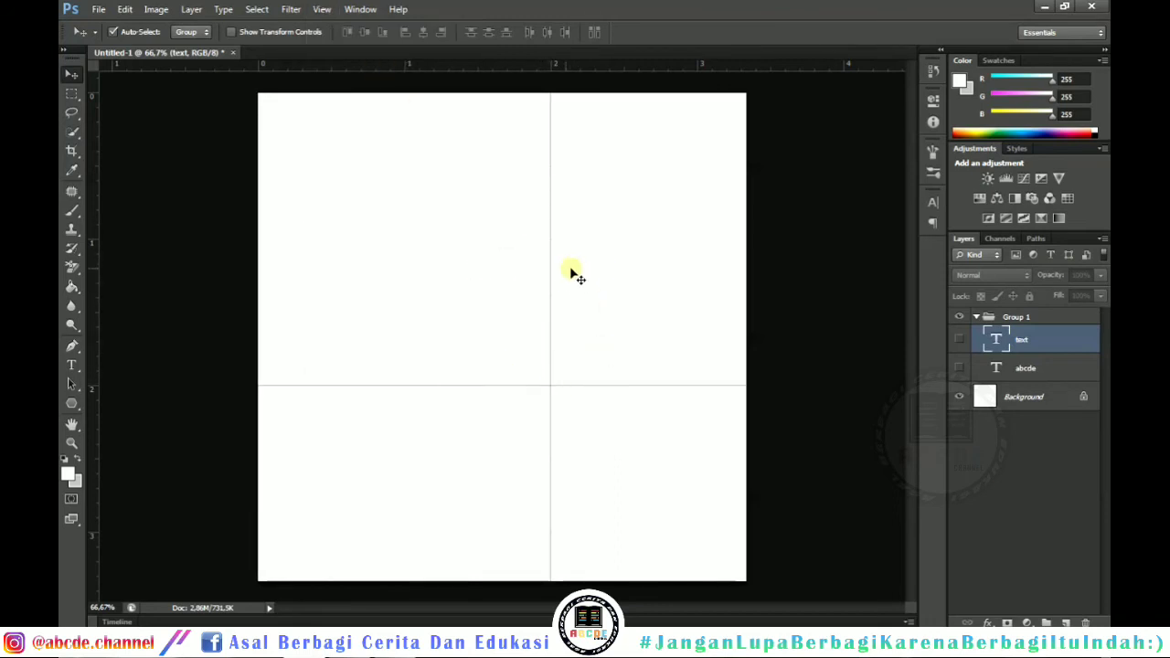
# Make the text layer visible, shift "abcde" slightly up and to the left against the grid, and reselect its layer.
pyautogui.click(959, 339)
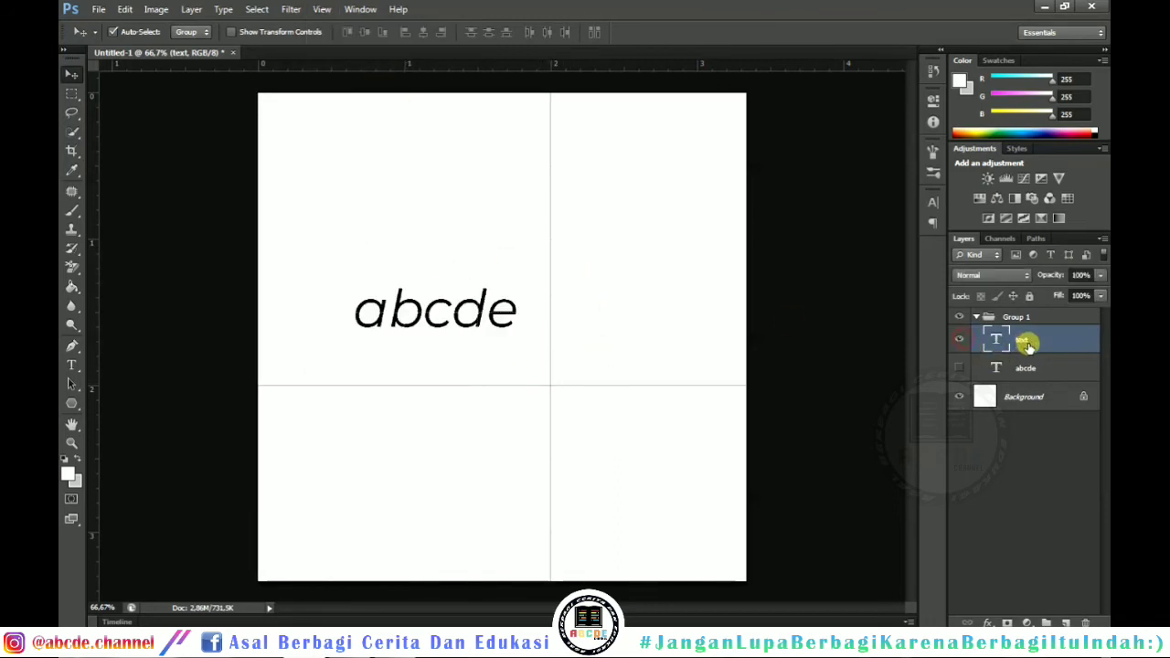
pyautogui.moveTo(450, 311); pyautogui.dragTo(426, 300)
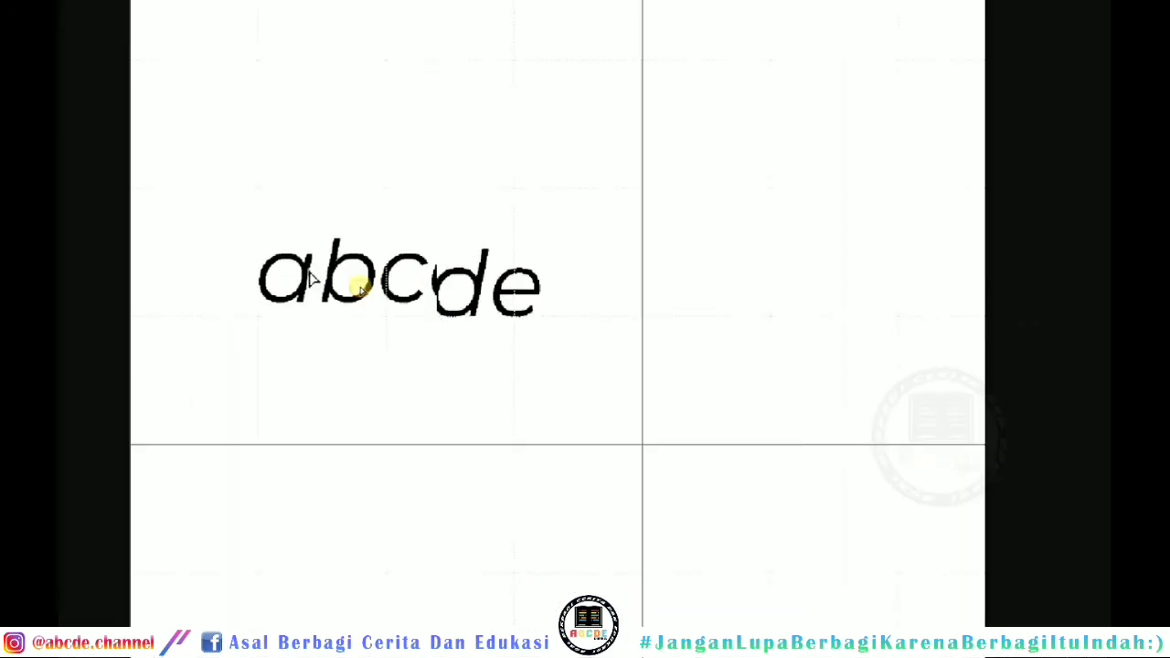
pyautogui.moveTo(361, 291); pyautogui.dragTo(359, 289)
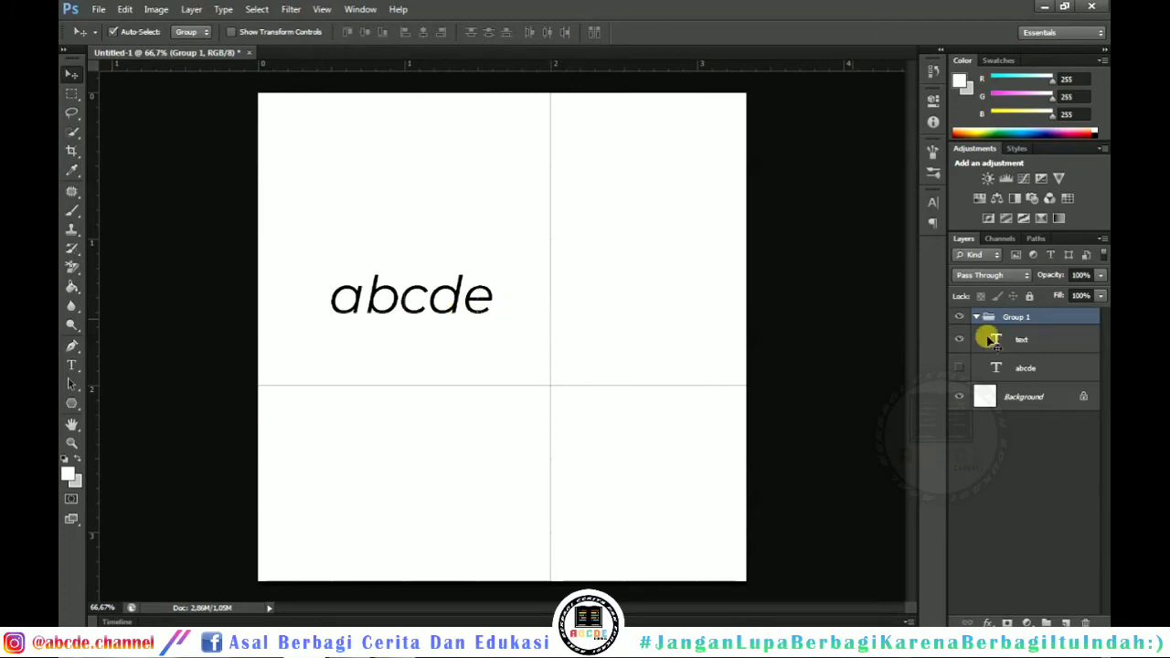
pyautogui.click(1005, 339)
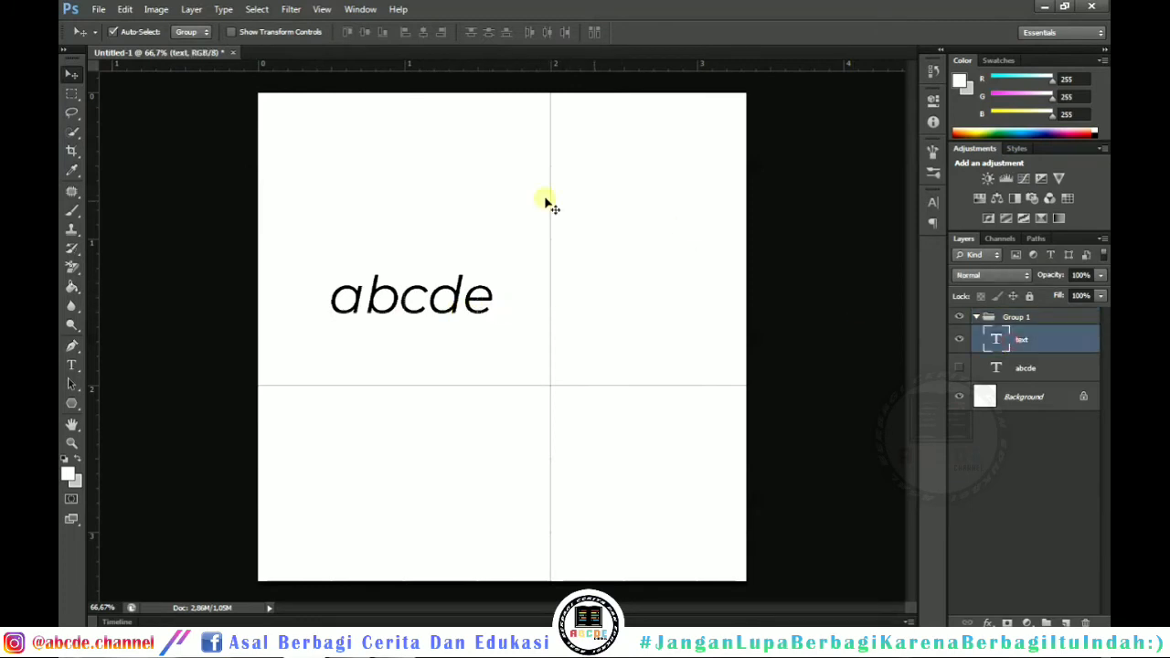
# Turn off the grid display on the canvas.
pyautogui.click(320, 9)
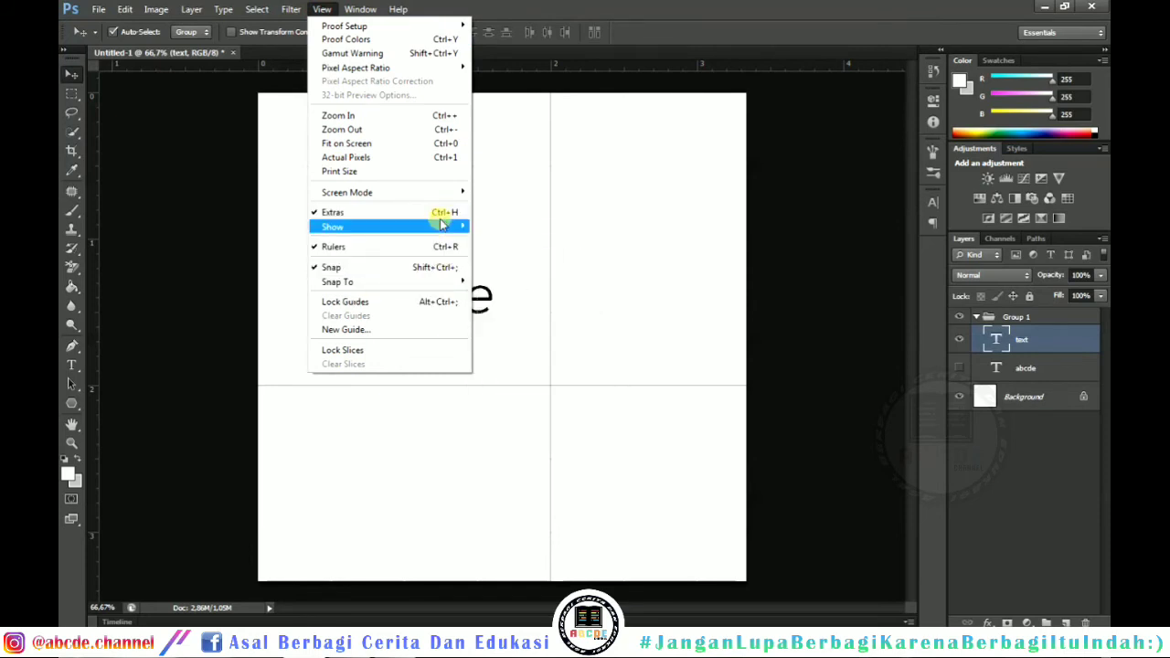
pyautogui.moveTo(445, 226)
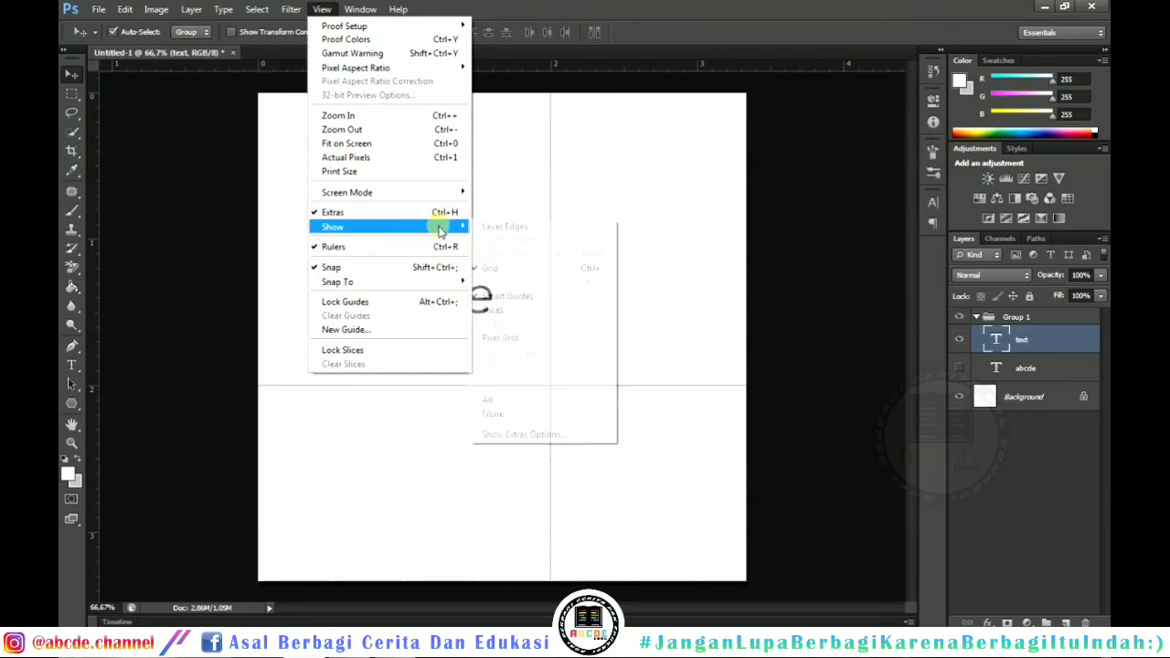
pyautogui.click(523, 268)
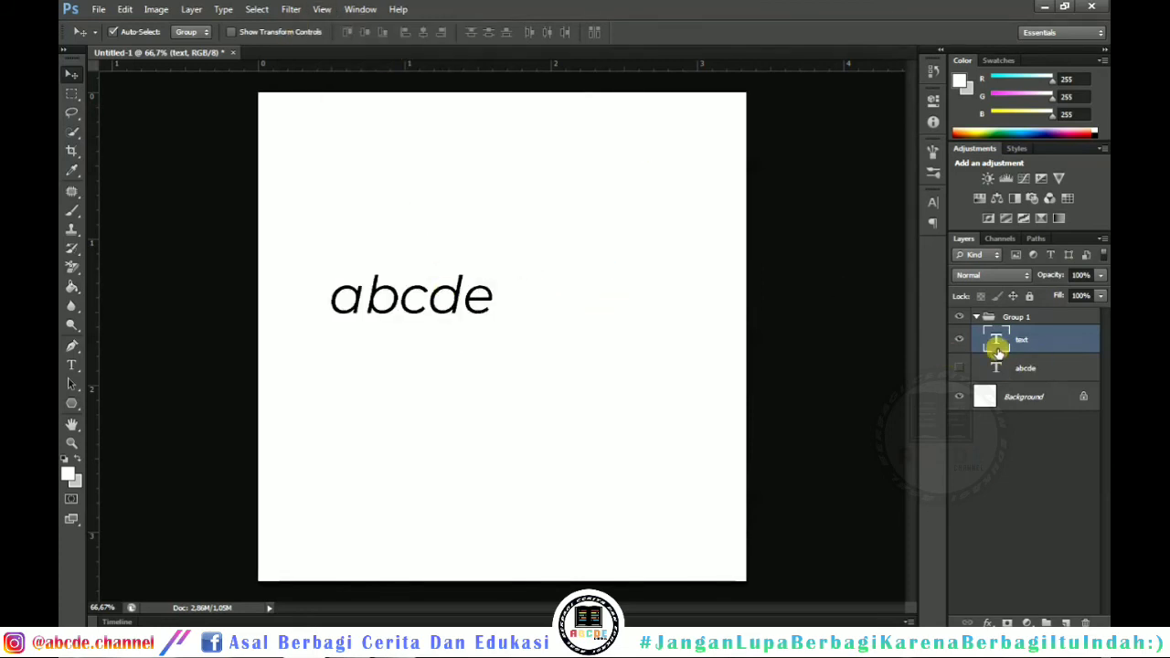
# Move the "abcde" text close to the centre of the canvas.
pyautogui.moveTo(433, 307); pyautogui.dragTo(535, 321)
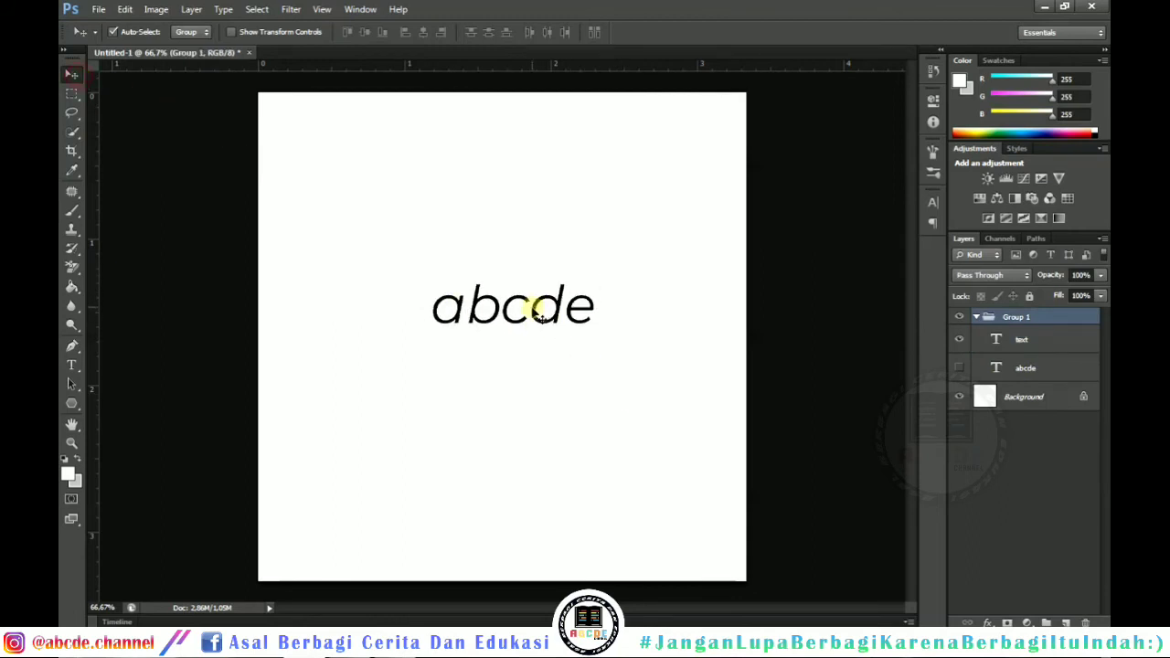
pyautogui.moveTo(541, 317); pyautogui.dragTo(523, 334)
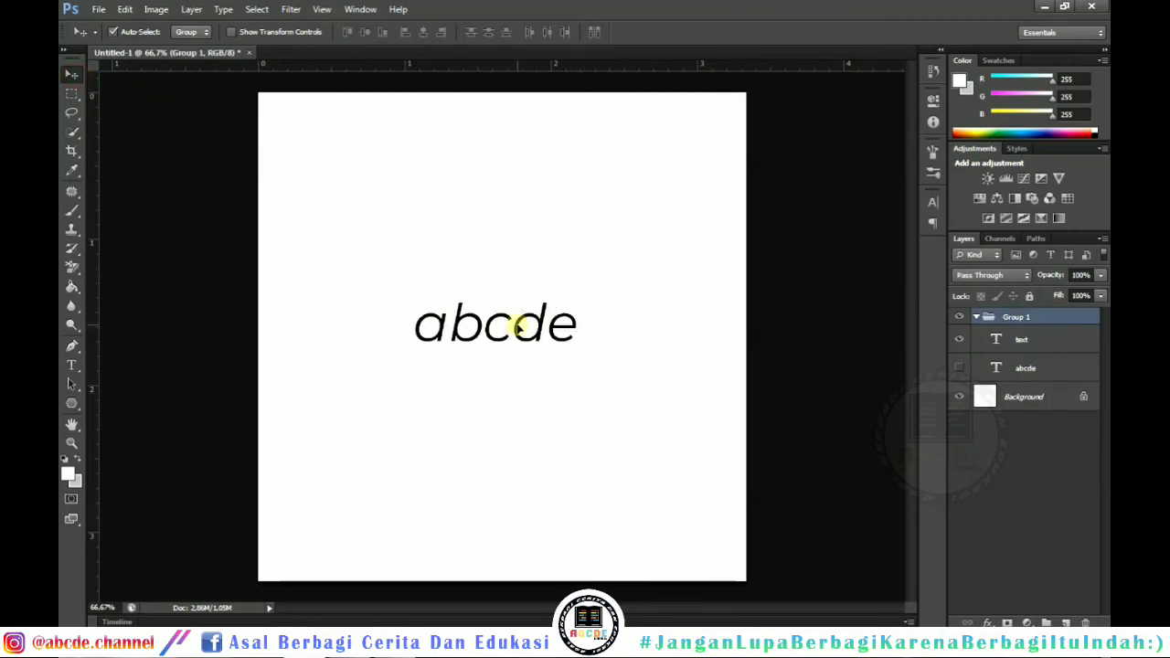
# Look through the view commands and the available panels, and open the Character settings.
pyautogui.click(324, 9)
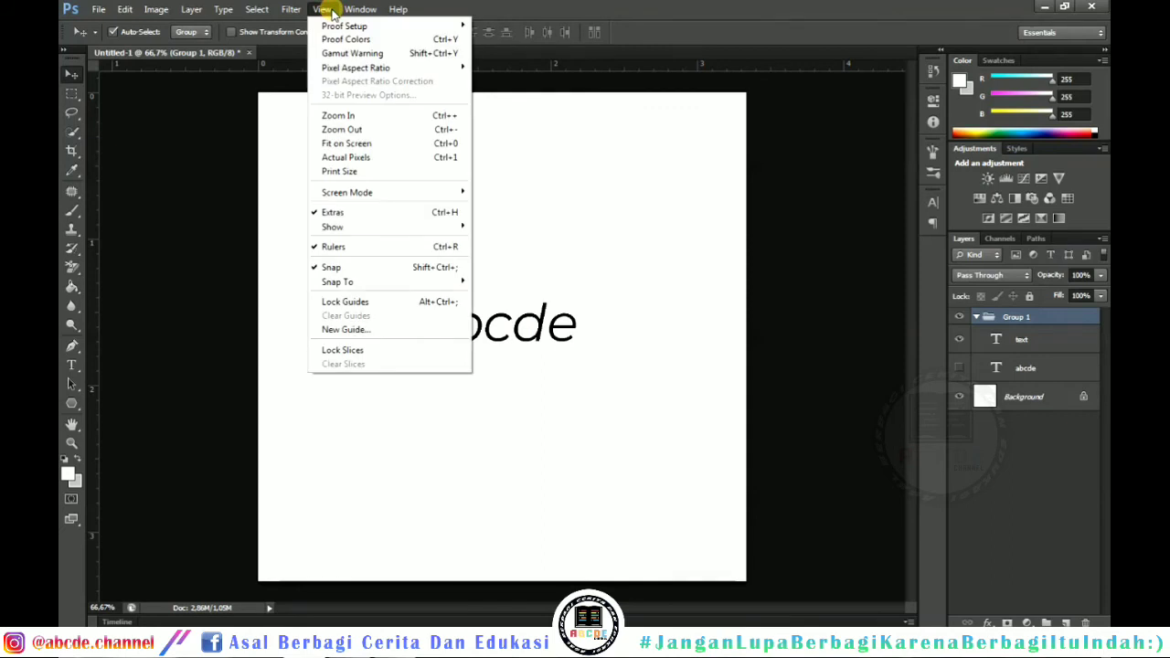
pyautogui.moveTo(358, 12)
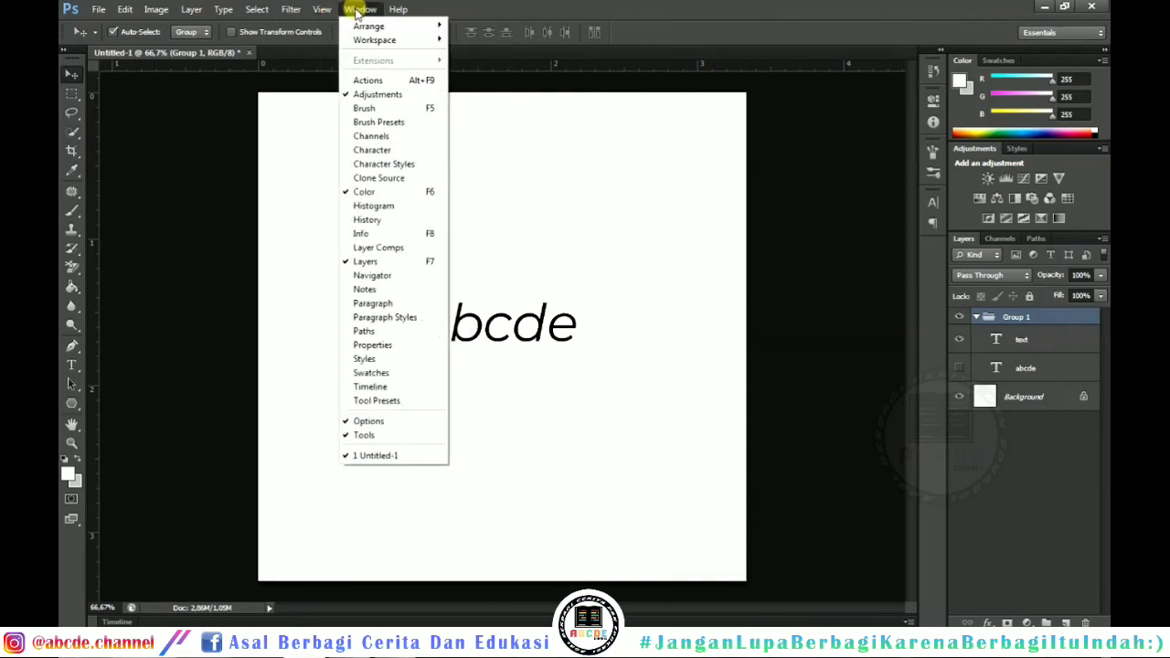
pyautogui.click(385, 151)
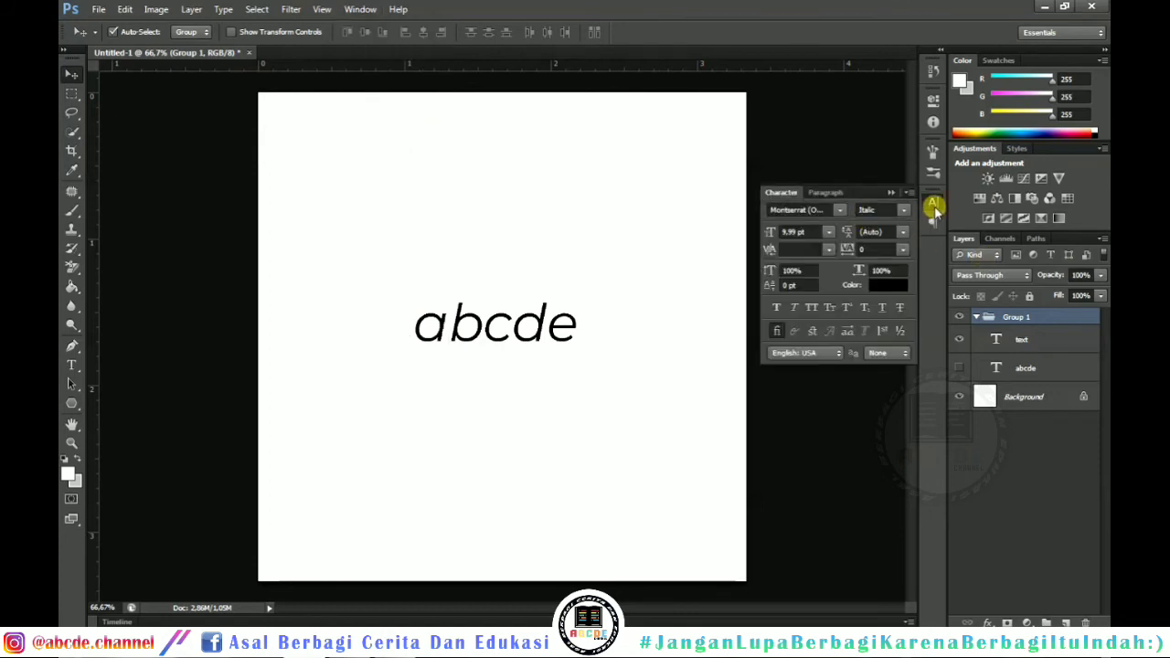
# Check how the type commands list the Character settings, and collapse and expand those settings, leaving them closed.
pyautogui.click(225, 9)
pyautogui.moveTo(260, 25)
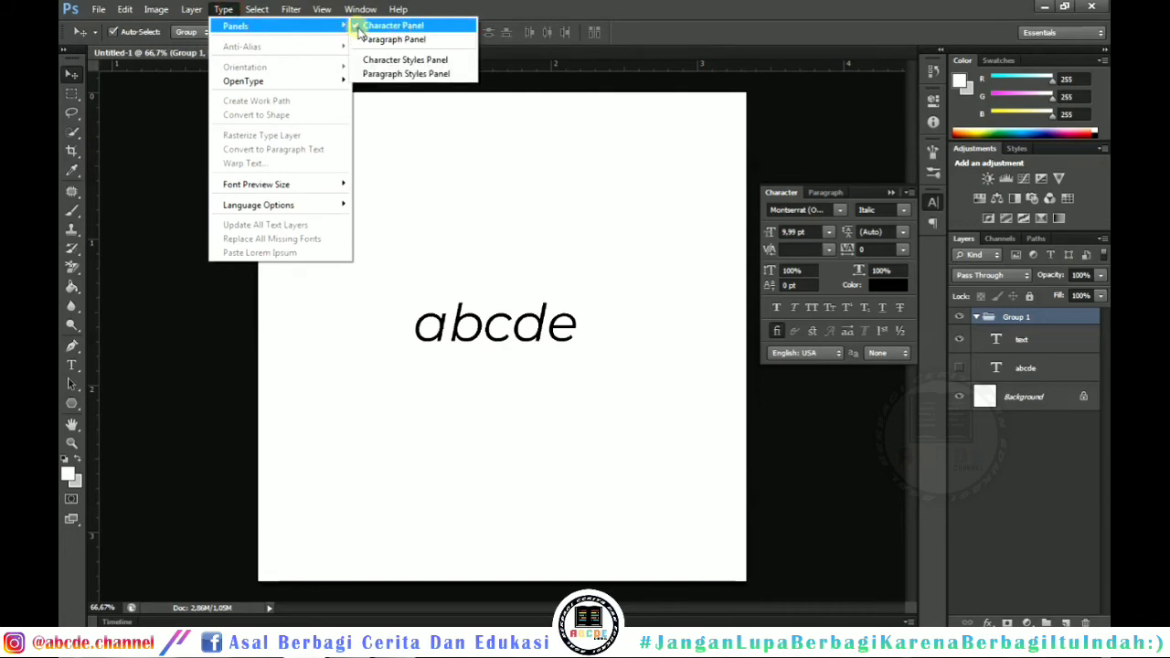
pyautogui.click(893, 192)
pyautogui.click(892, 193)
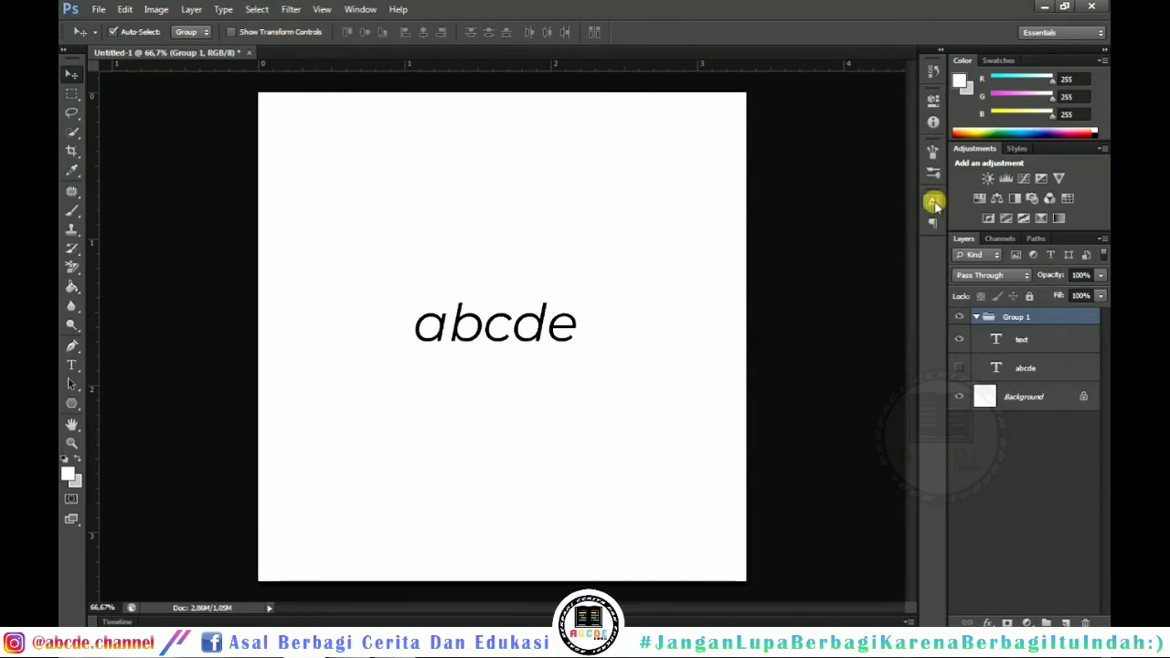
pyautogui.click(933, 202)
pyautogui.click(933, 202)
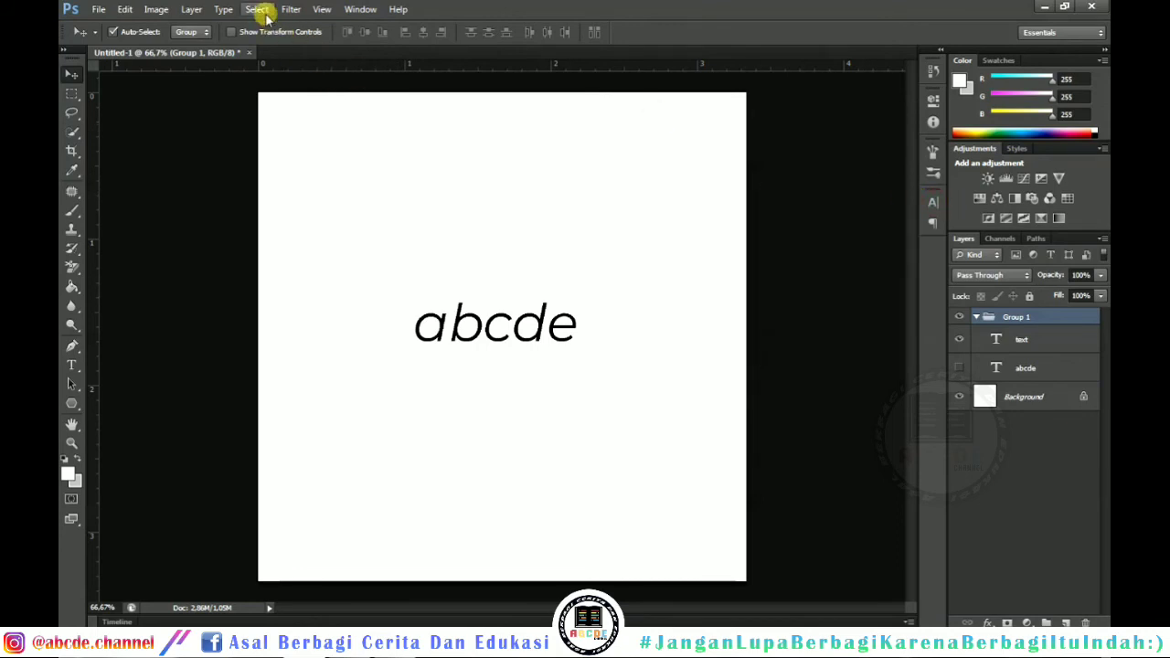
# Open the Character settings through the type commands, collapse them, and bring up the list of available panels.
pyautogui.click(229, 10)
pyautogui.moveTo(245, 26)
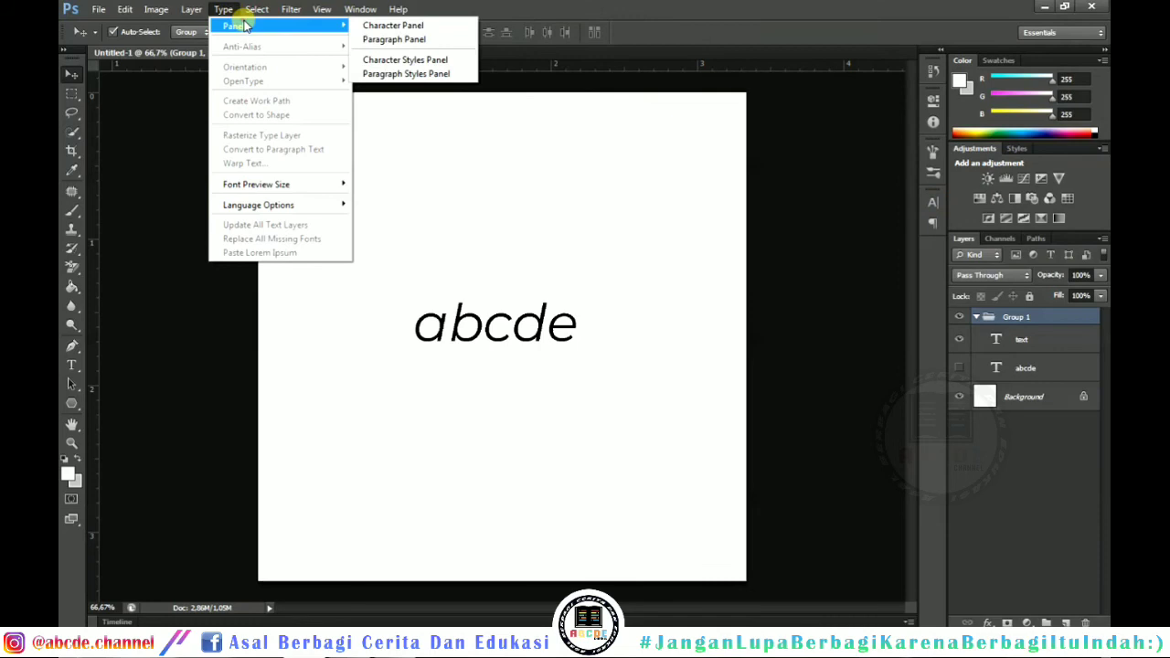
pyautogui.click(371, 25)
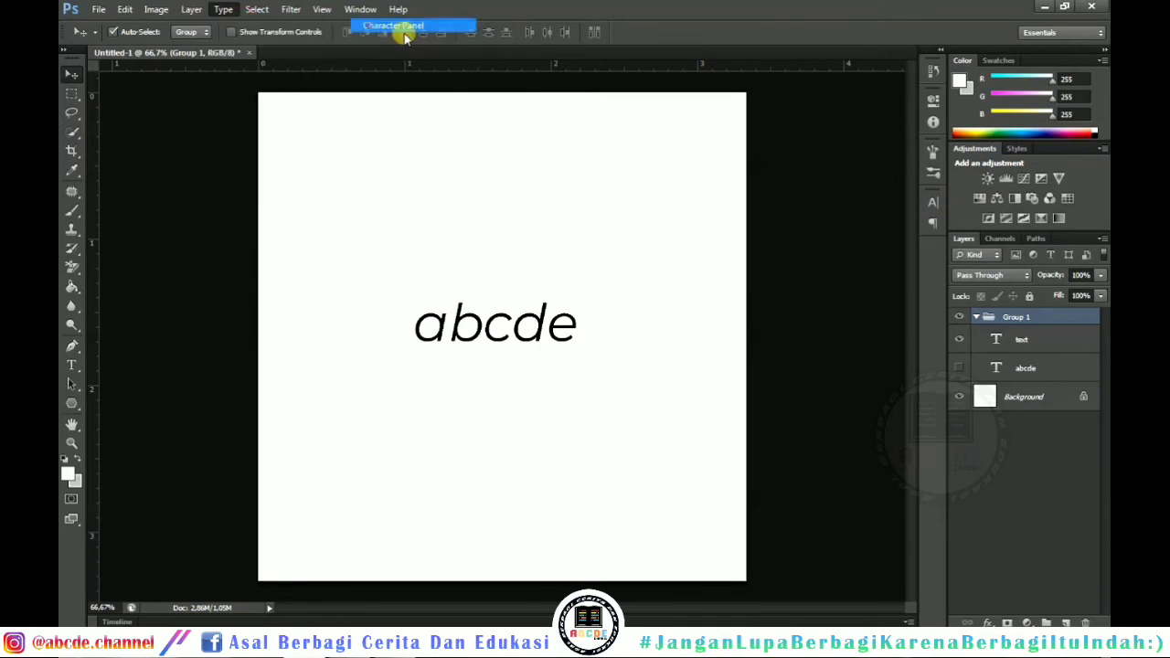
pyautogui.click(932, 203)
pyautogui.click(361, 10)
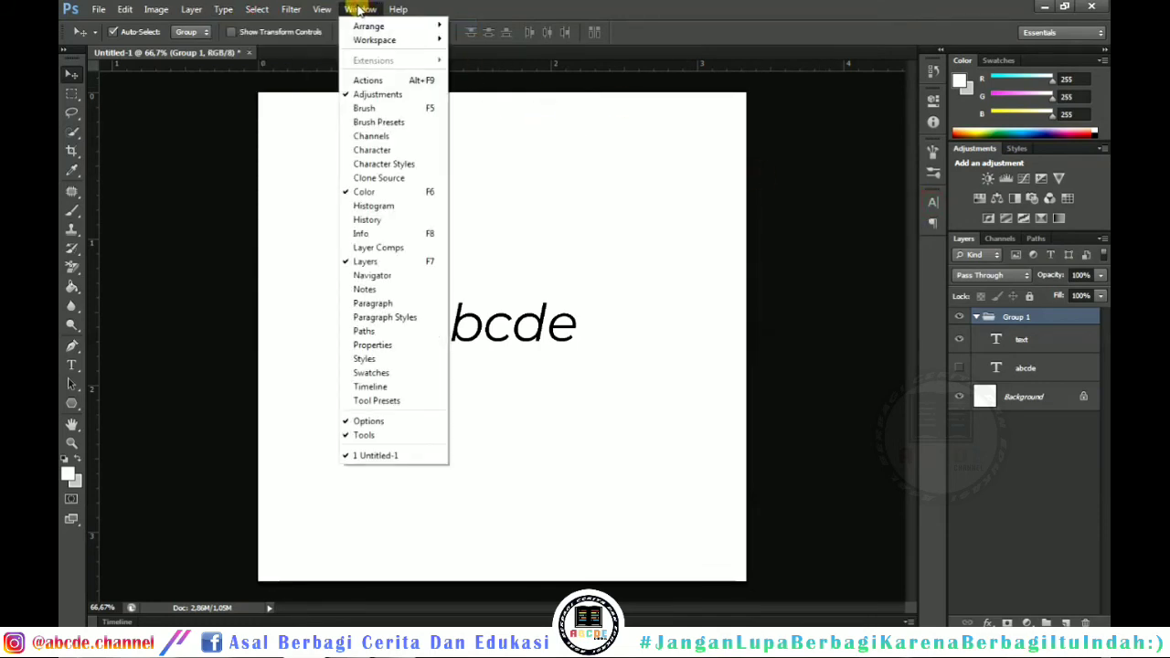